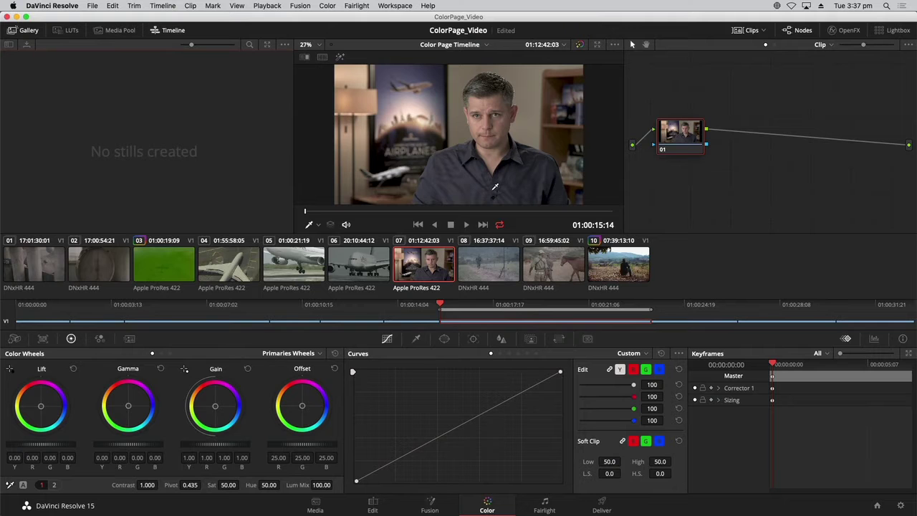
Step: Browse backward through the timeline clips from clip 07 to the rhino shot in clip 01
key("Up")
key("Down")
key("Up")
key("Up")
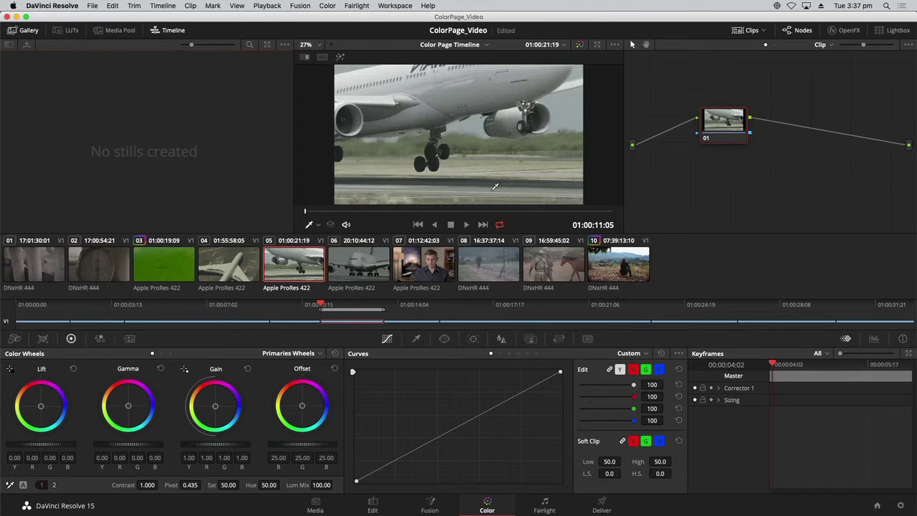
key("Up")
key("Up")
key("Up")
key("Up")
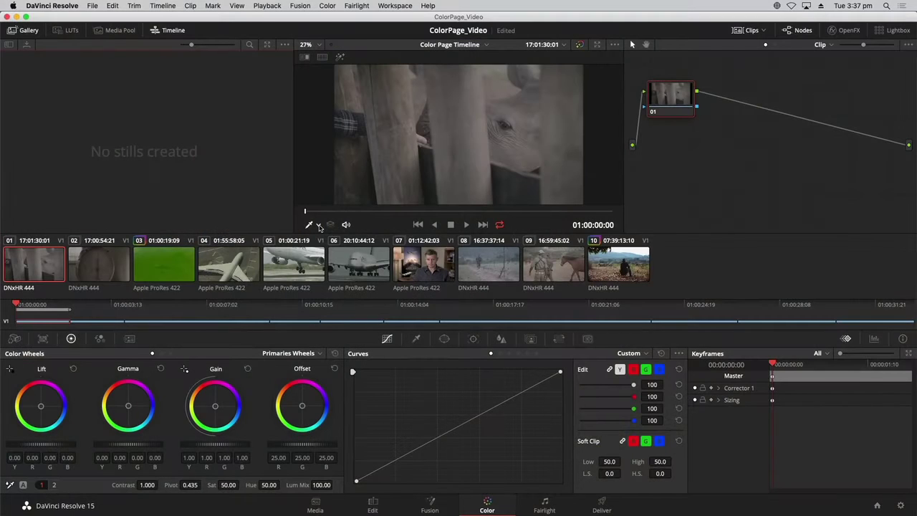
left_click(317, 225)
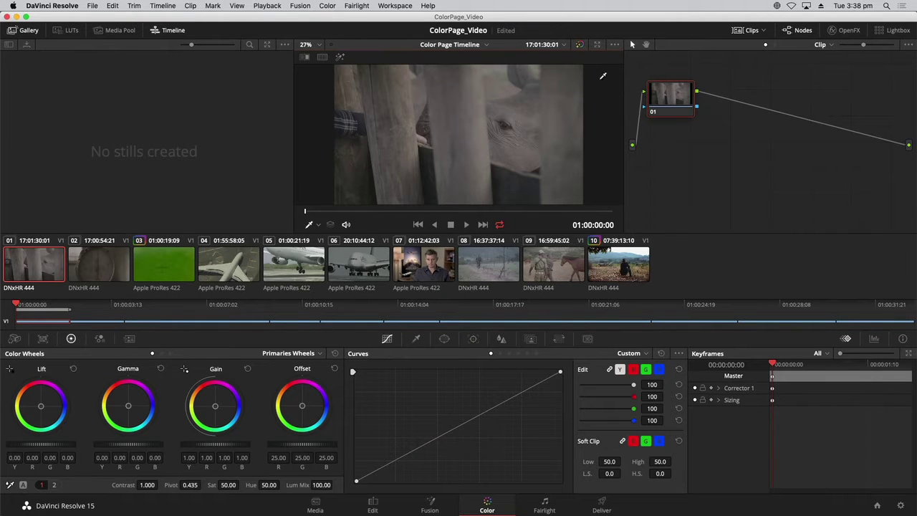
Step: Browse forward from clip 01 to clip 04 and return to clip 01
key("Down")
key("Down")
left_click(39, 273)
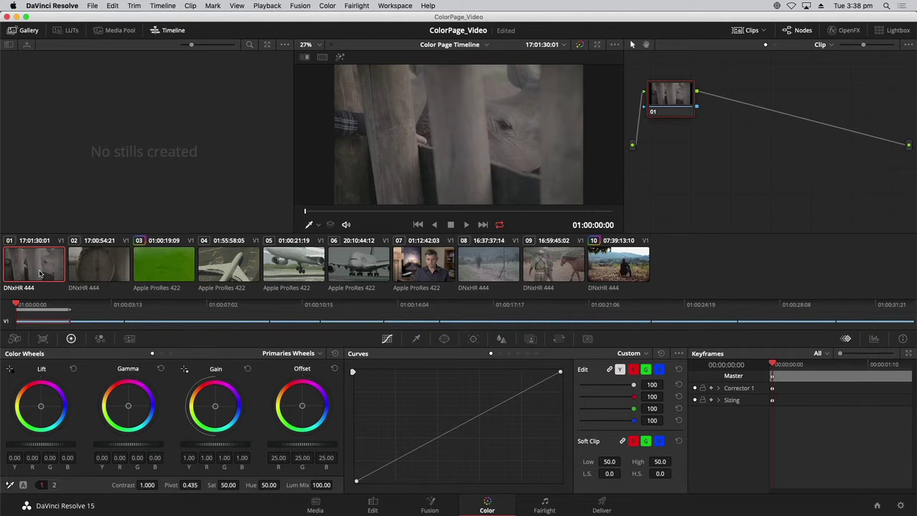
key("Down")
key("Down")
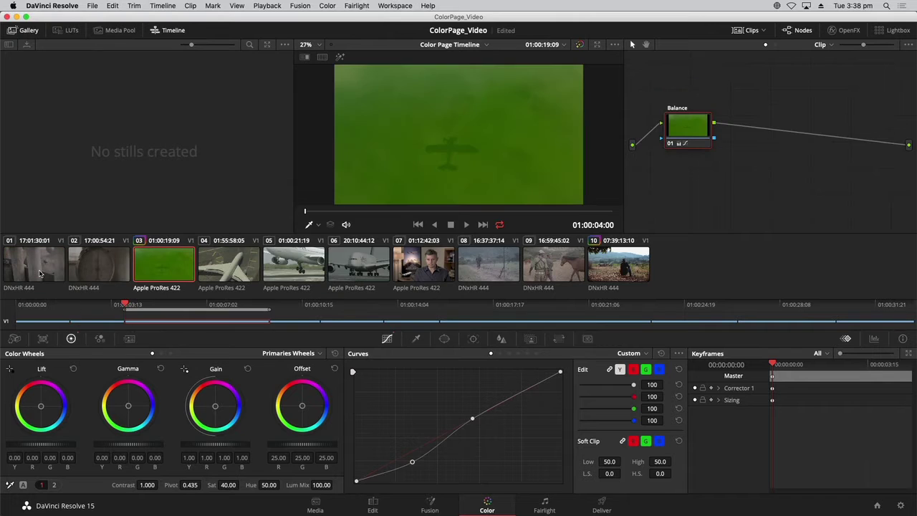
key("Down")
key("Up")
key("Up")
key("Up")
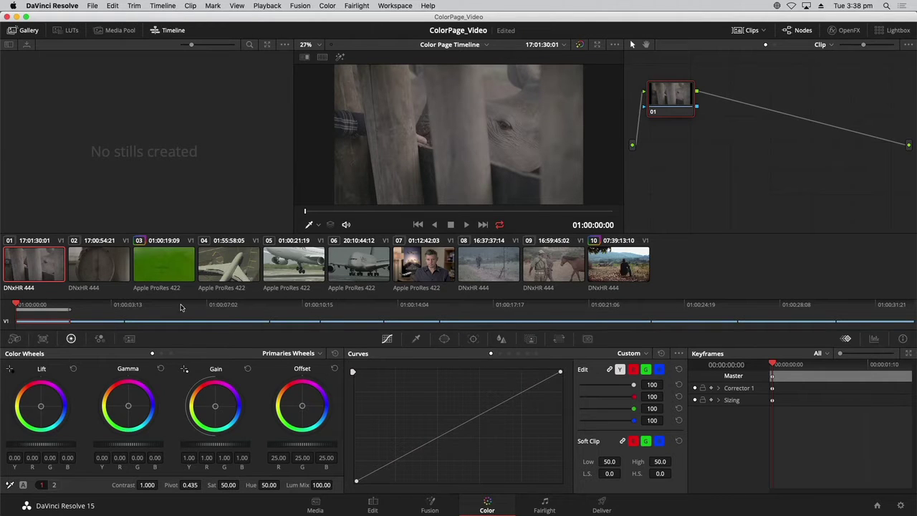
Step: Preview the scopes, the LUT browser and the Media Pool, returning to the keyframes and the Gallery
left_click(872, 339)
left_click(847, 339)
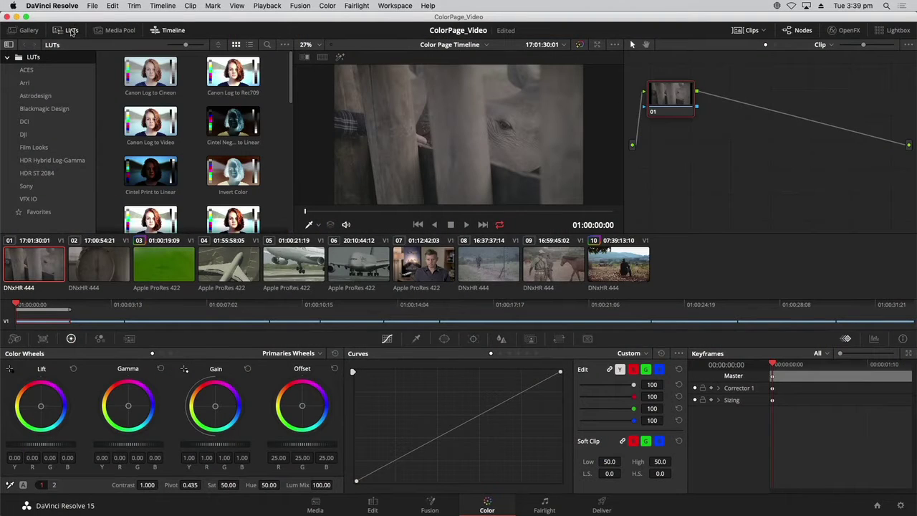
left_click(115, 31)
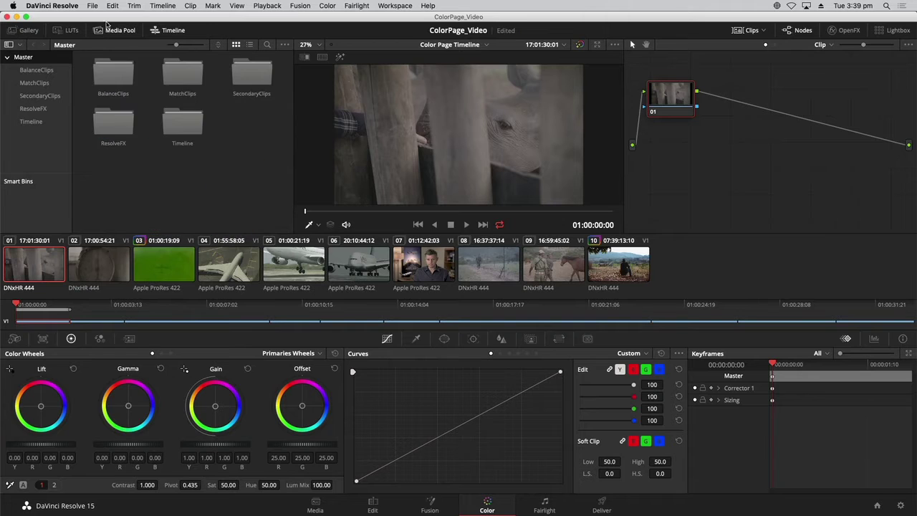
left_click(28, 30)
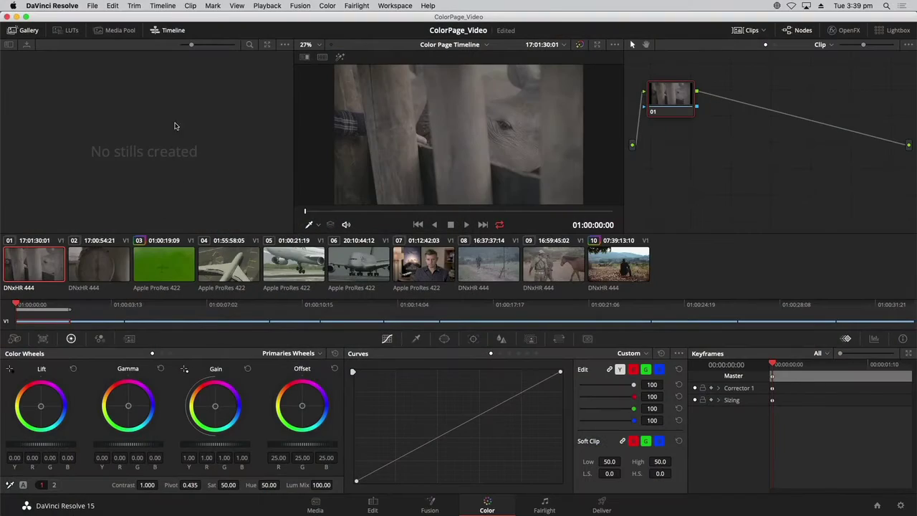
Step: Hide the mini timeline and narrow the Gallery to enlarge the viewer, keeping the clip thumbnails shown
left_click(172, 31)
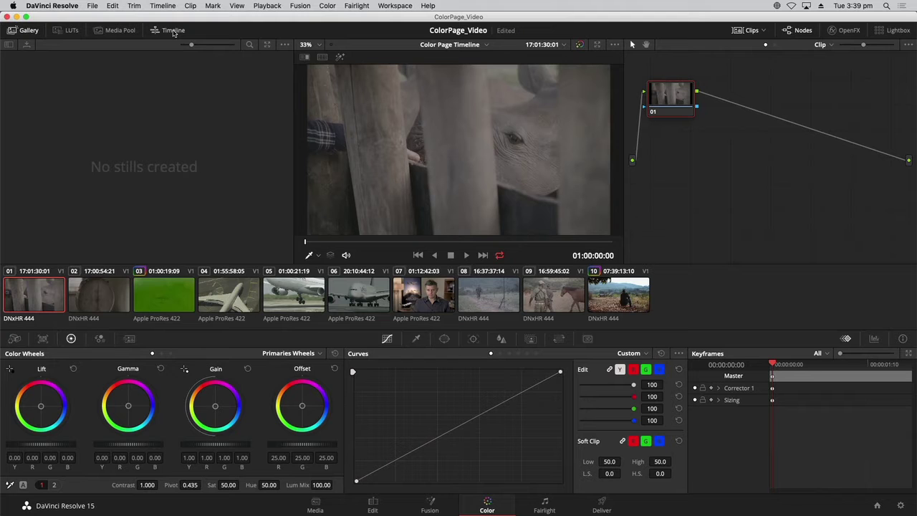
left_click(746, 30)
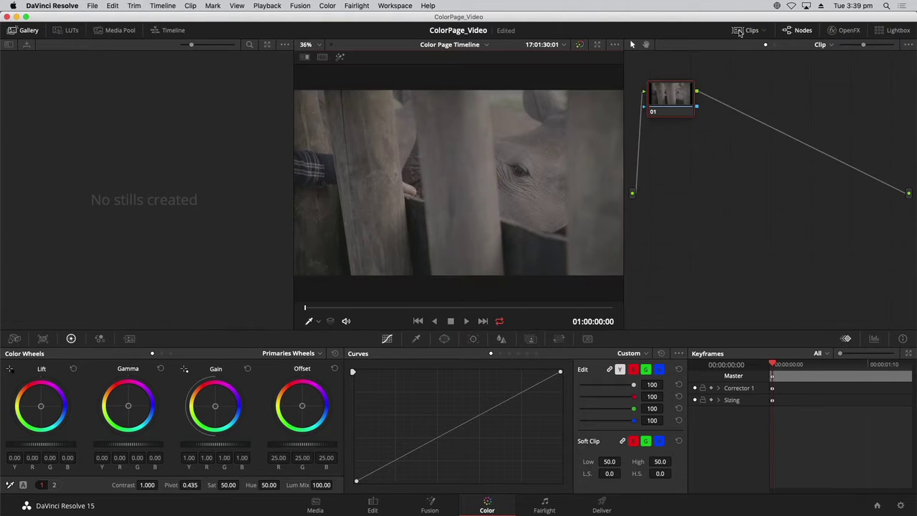
left_click(22, 33)
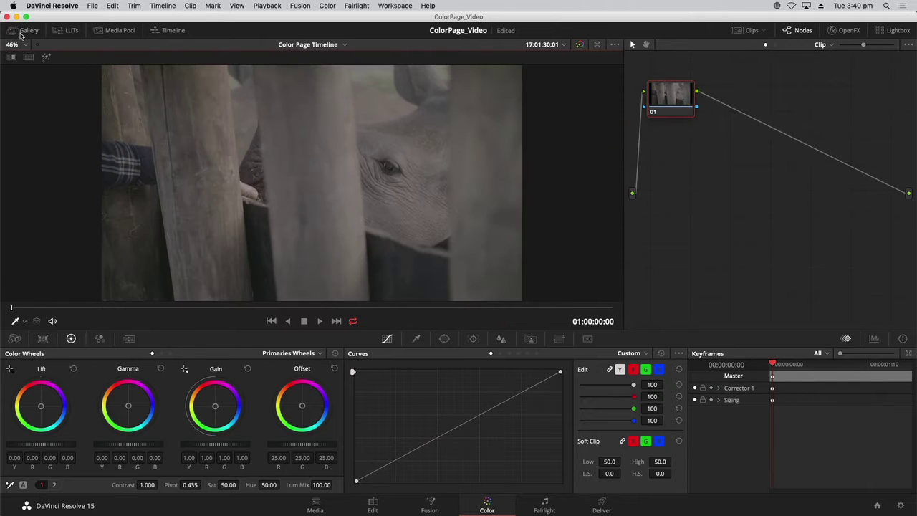
left_click(22, 32)
left_click_drag(292, 174, 191, 174)
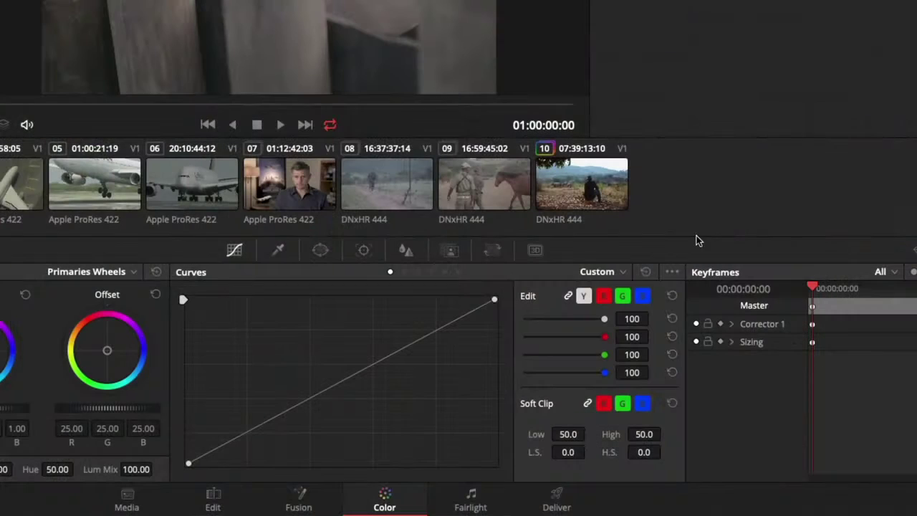
Step: Look through the additional options of the Curves palette, the viewer and the node editor
left_click(672, 273)
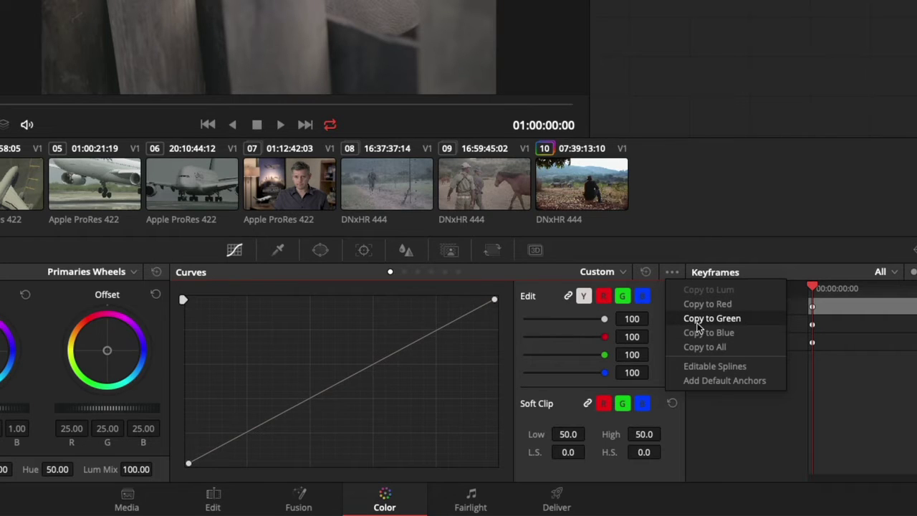
left_click(640, 67)
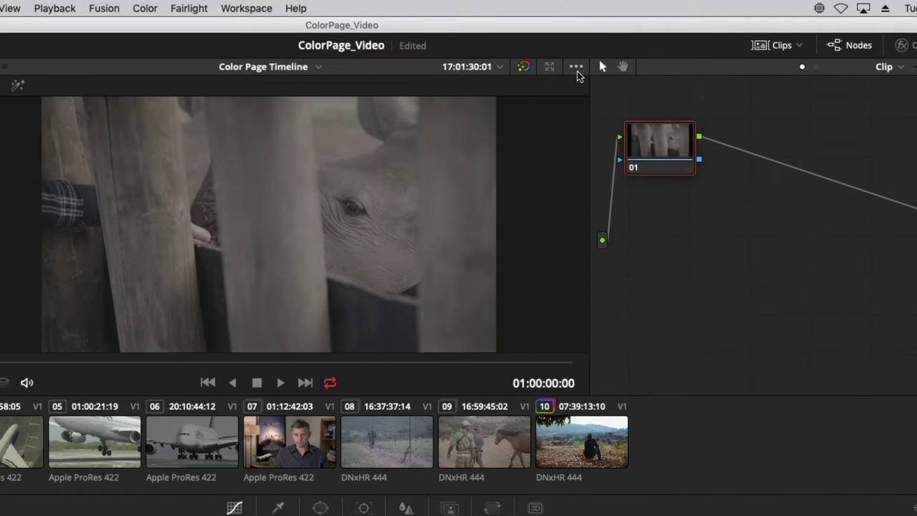
left_click(576, 69)
left_click(825, 133)
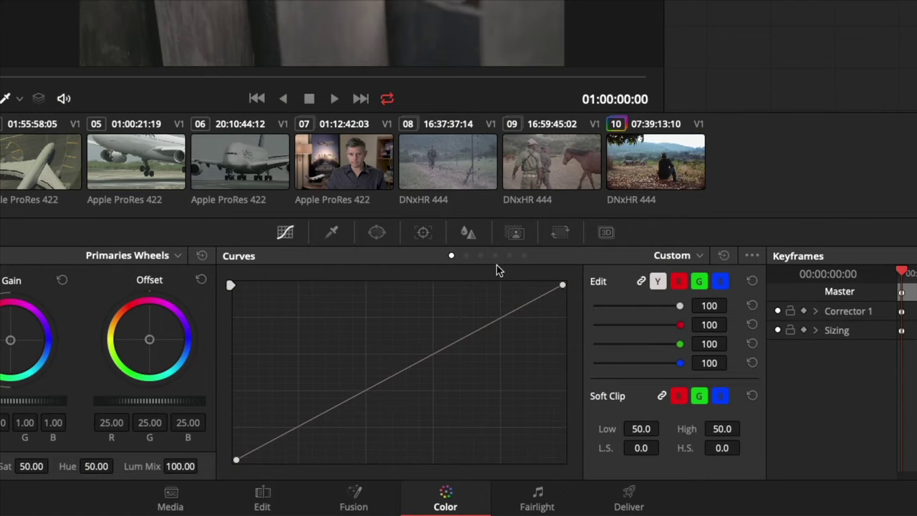
Step: Examine the Hue Vs Sat, Hue Vs Lum, Lum Vs Sat and Sat Vs Sat curves, returning to the Custom curve
left_click(698, 256)
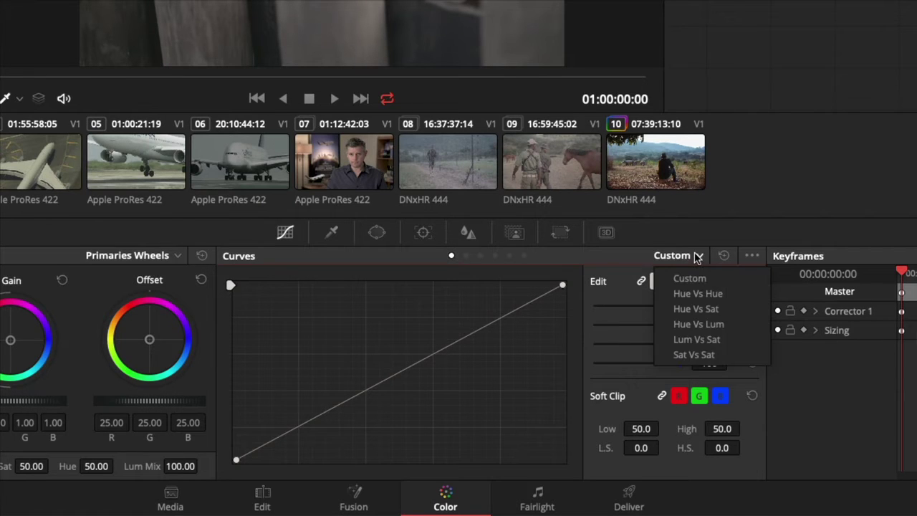
left_click(698, 308)
left_click(699, 257)
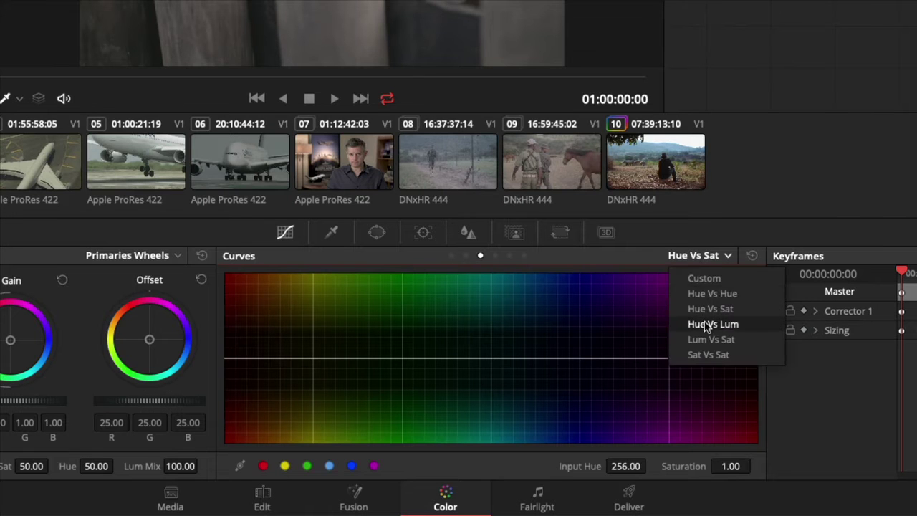
left_click(706, 323)
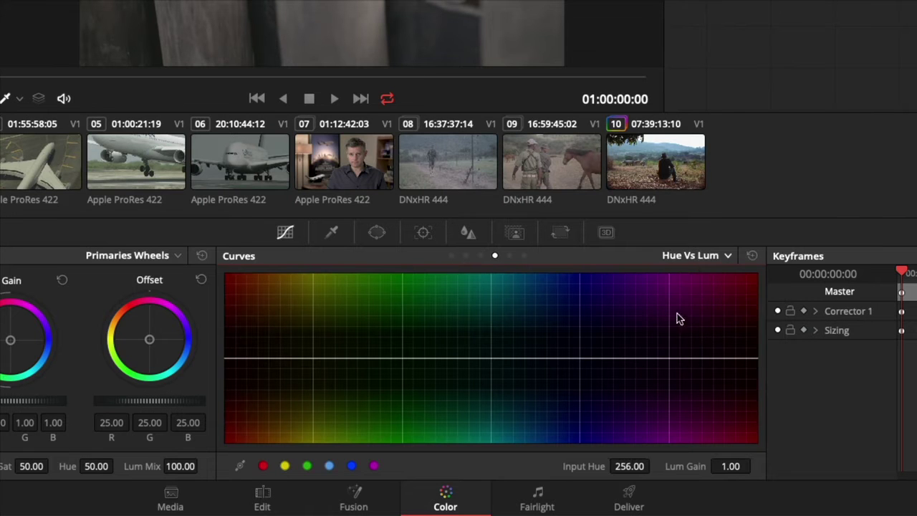
left_click(480, 256)
left_click(509, 256)
left_click(523, 256)
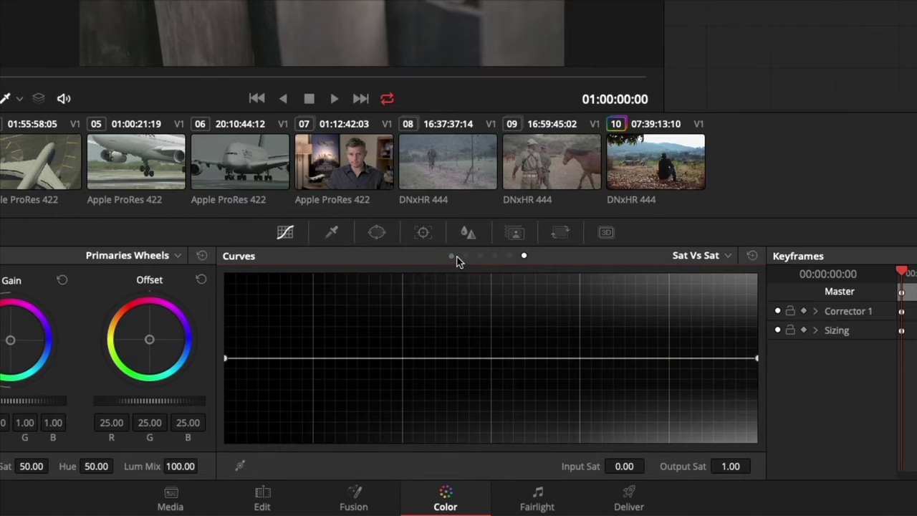
left_click(454, 256)
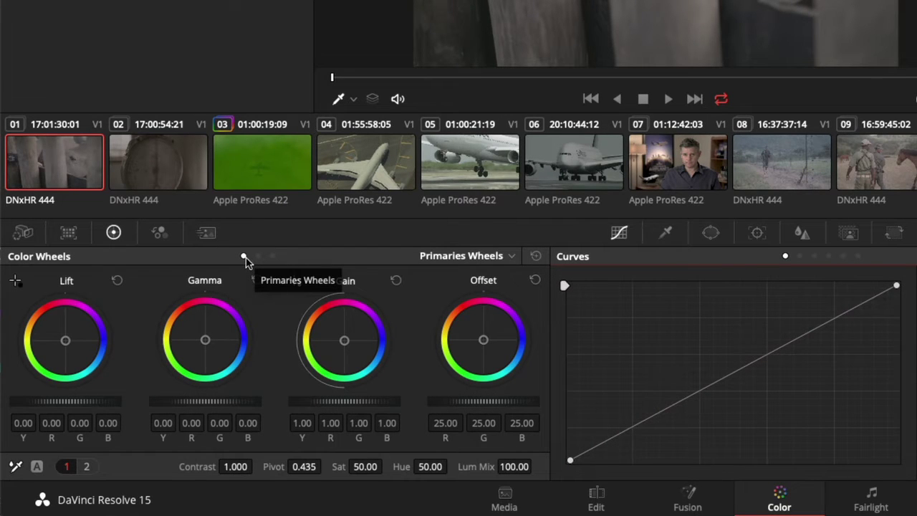
Step: Examine the Primaries Bars and Log modes of the color wheels, returning to Primaries Wheels
left_click(258, 257)
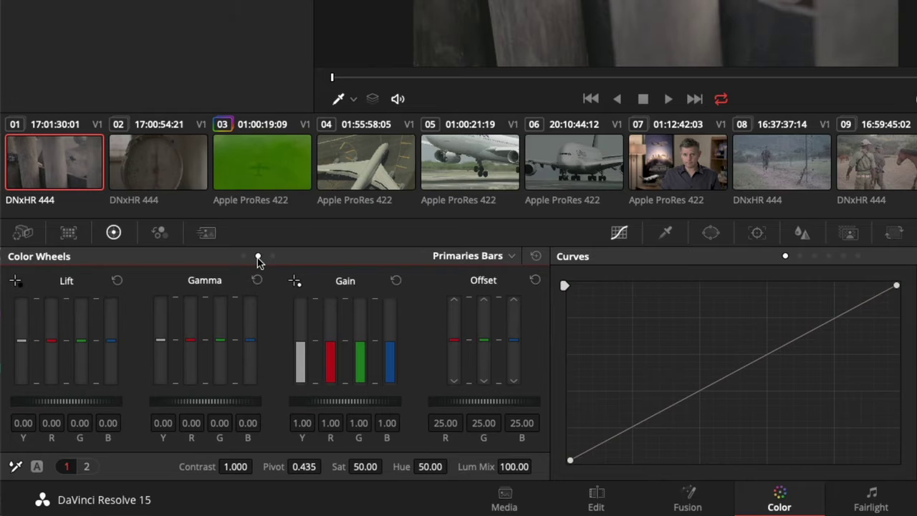
left_click(271, 257)
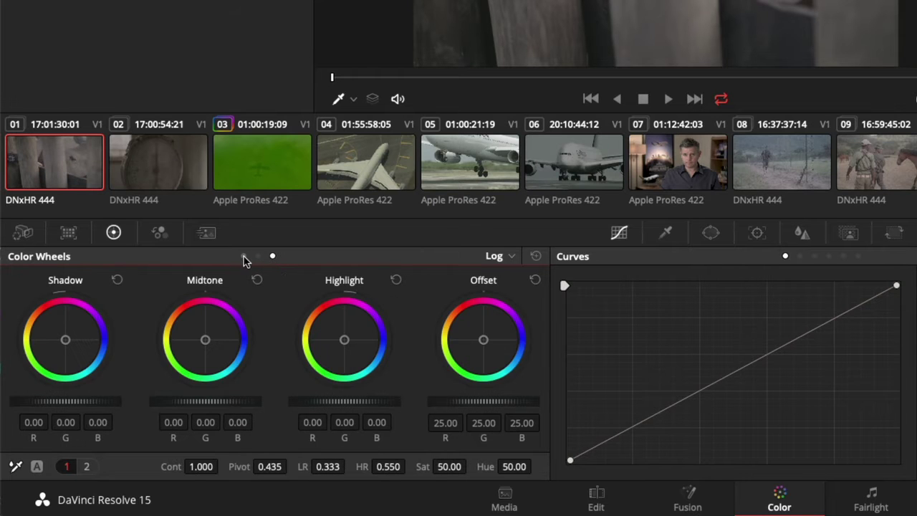
left_click(244, 256)
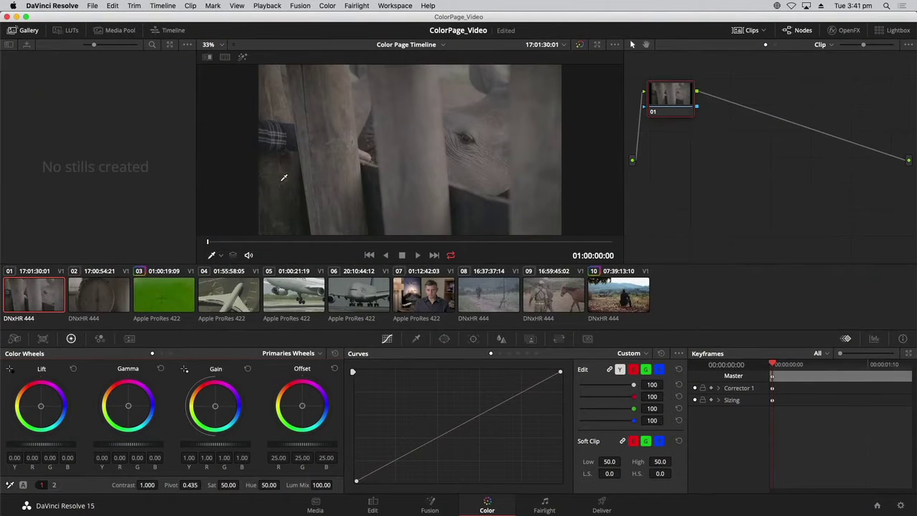
Step: Look through the contextual options for the viewer image and a clip thumbnail without choosing any
right_click(342, 111)
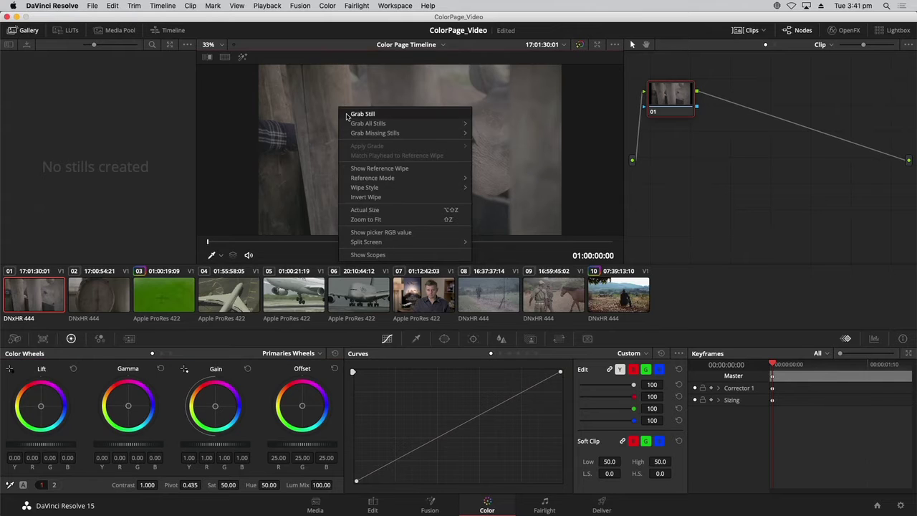
mouse_move(364, 127)
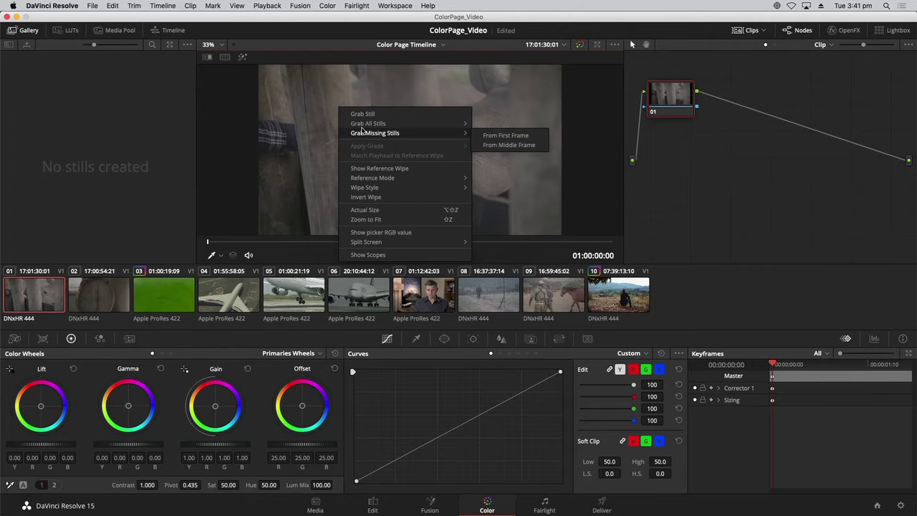
right_click(309, 284)
right_click(308, 283)
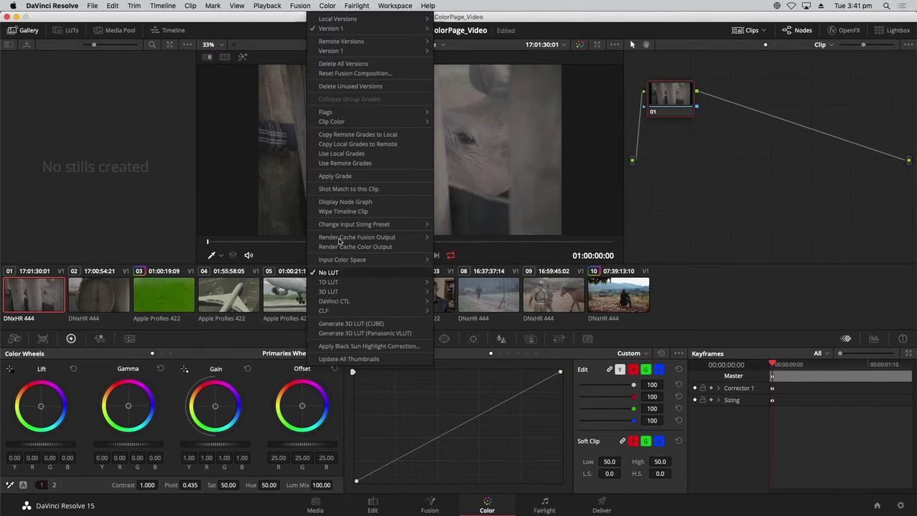
left_click(236, 405)
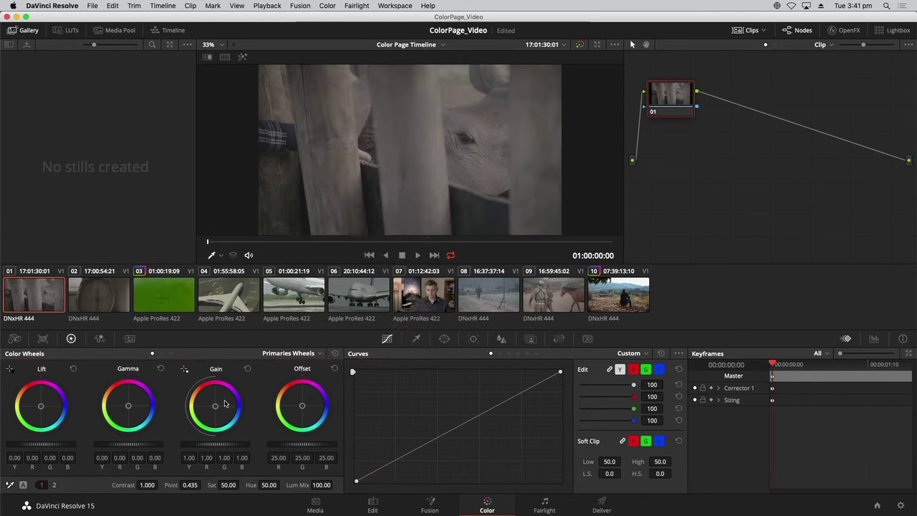
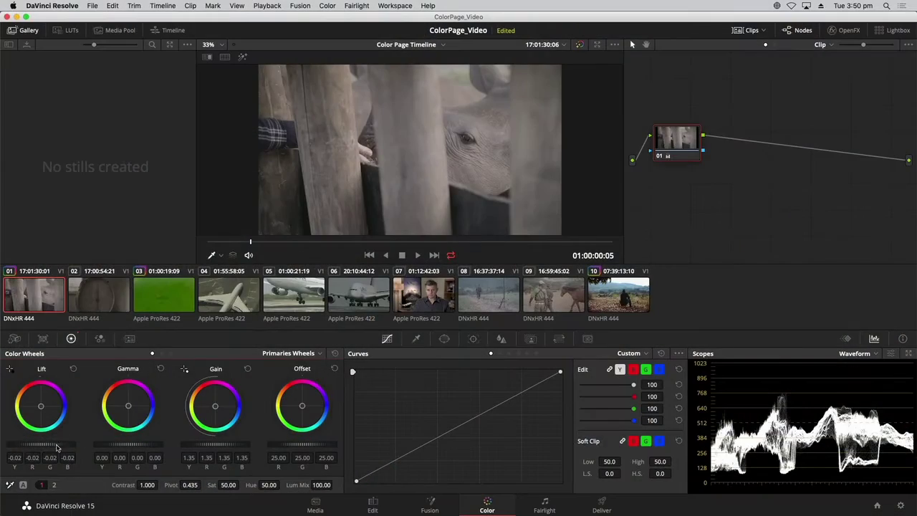
Step: Lower the master lift of clip 01 to -0.03 and raise its master gamma to 0.04
left_click_drag(41, 444, 37, 444)
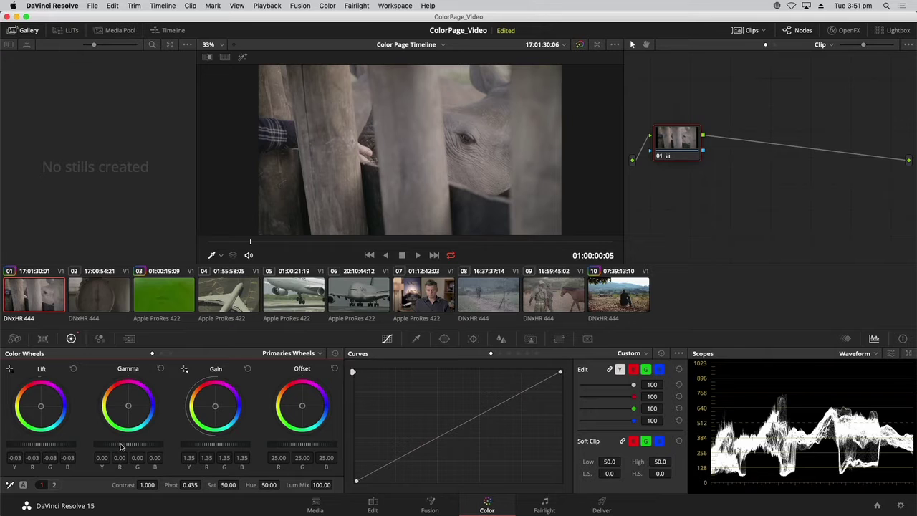
left_click_drag(128, 444, 136, 444)
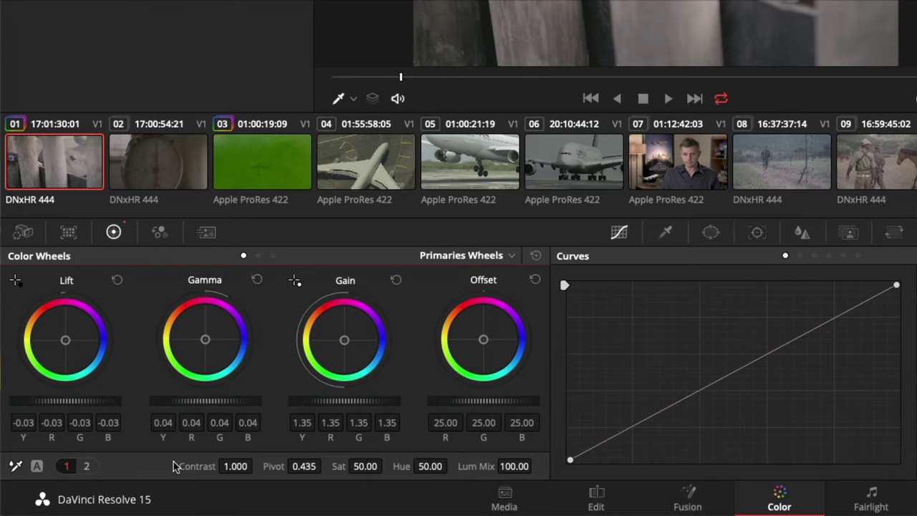
Step: Check the second page of color wheel adjustments, then try a contrast of 1.644 on clip 01 and reset it
left_click(87, 466)
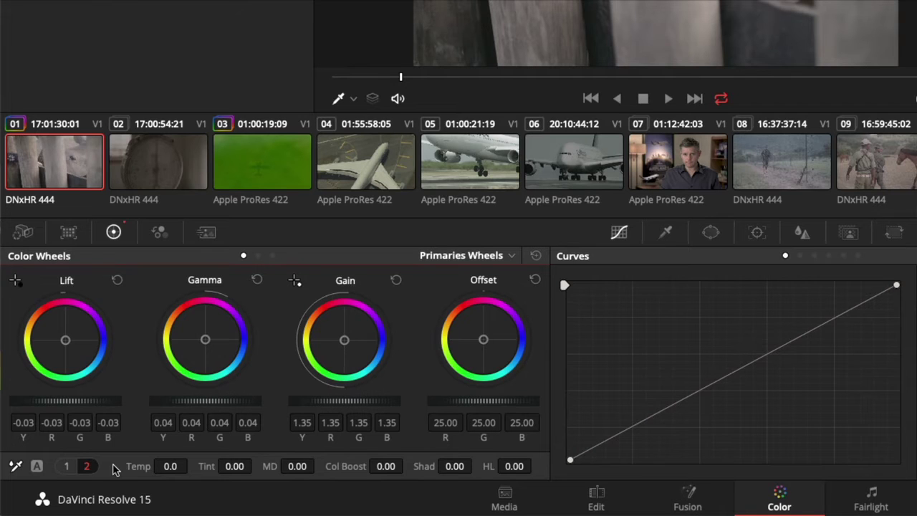
left_click(68, 466)
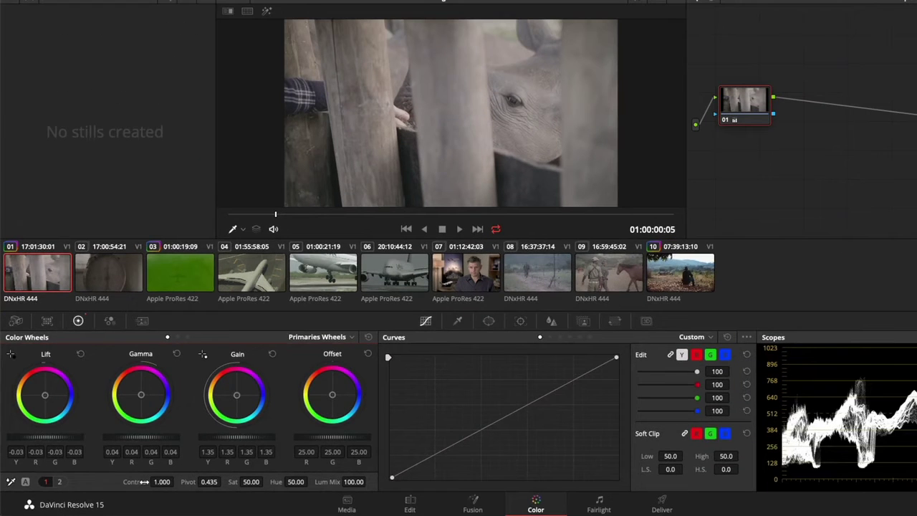
left_click_drag(183, 472, 165, 482)
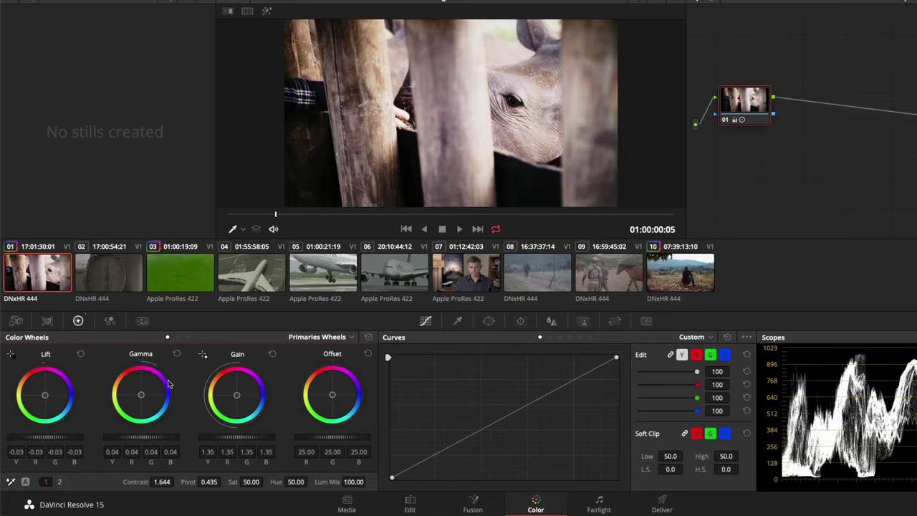
double_click(133, 481)
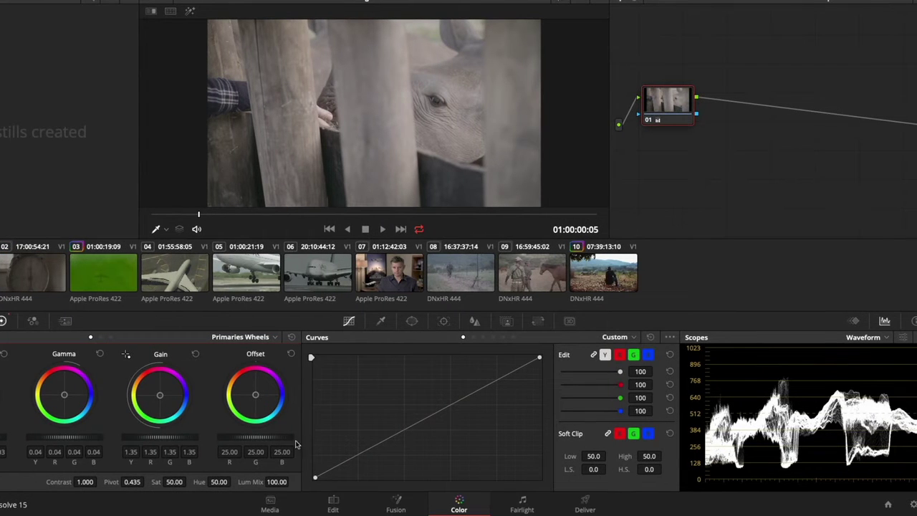
Step: Set the saturation of clip 01 to 75
left_click(172, 481)
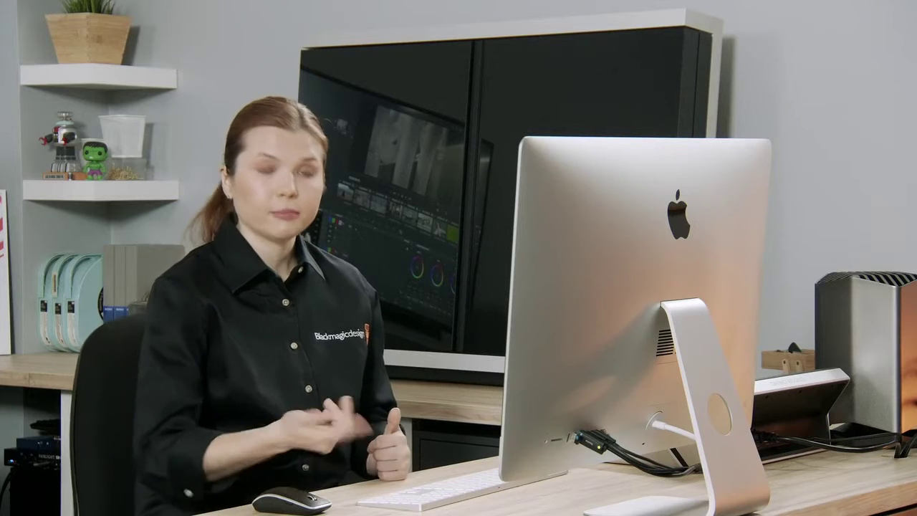
type("7")
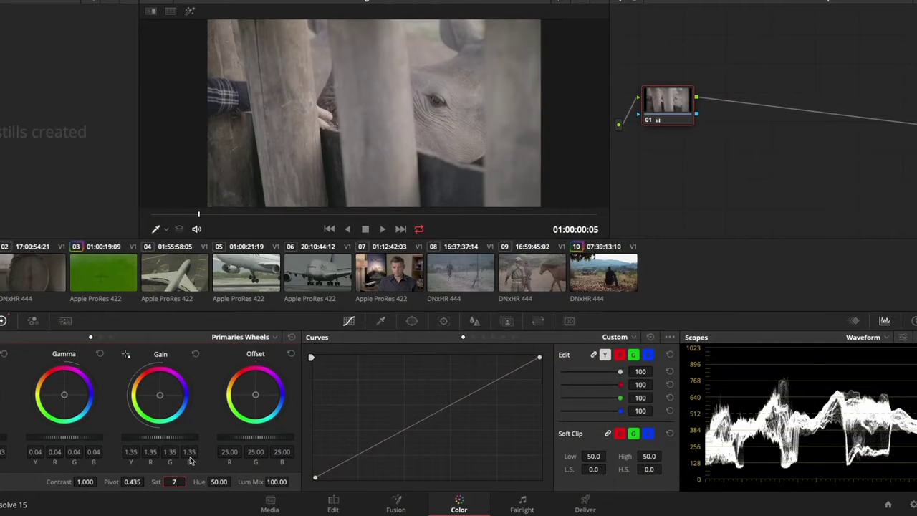
type("5")
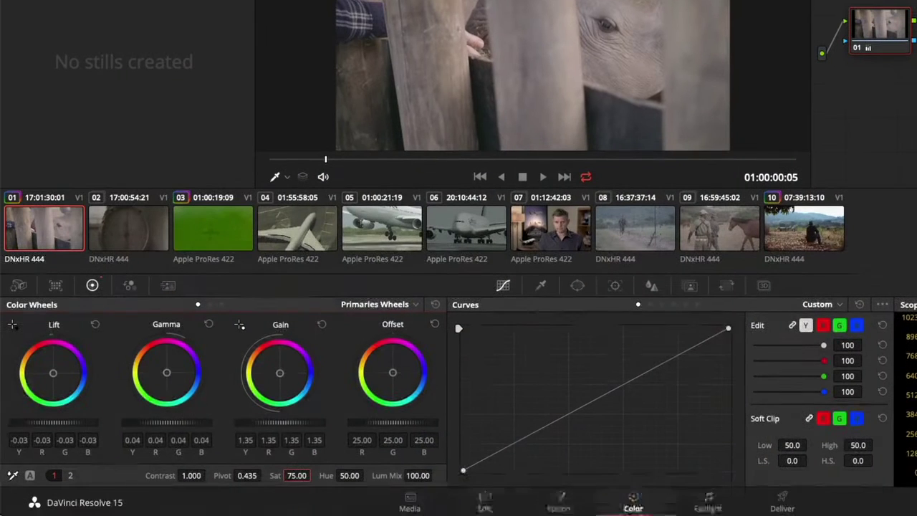
Step: Switch the color wheels to Primaries Bars mode and compare it with the Primaries Wheels page, returning to the bars
left_click(364, 306)
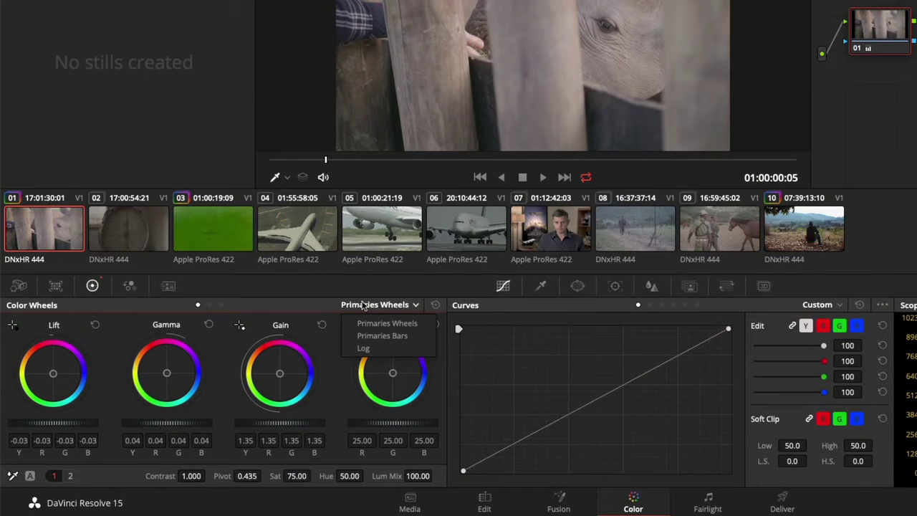
left_click(381, 336)
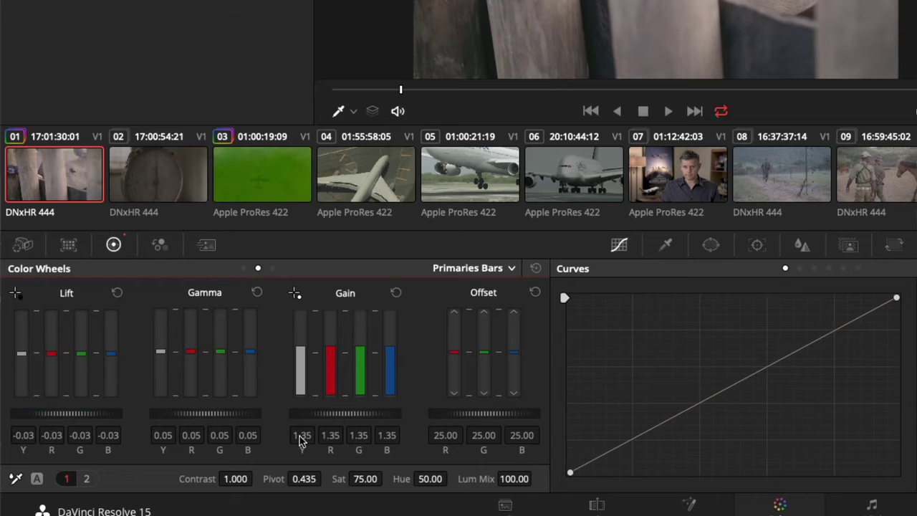
left_click(244, 268)
left_click(258, 269)
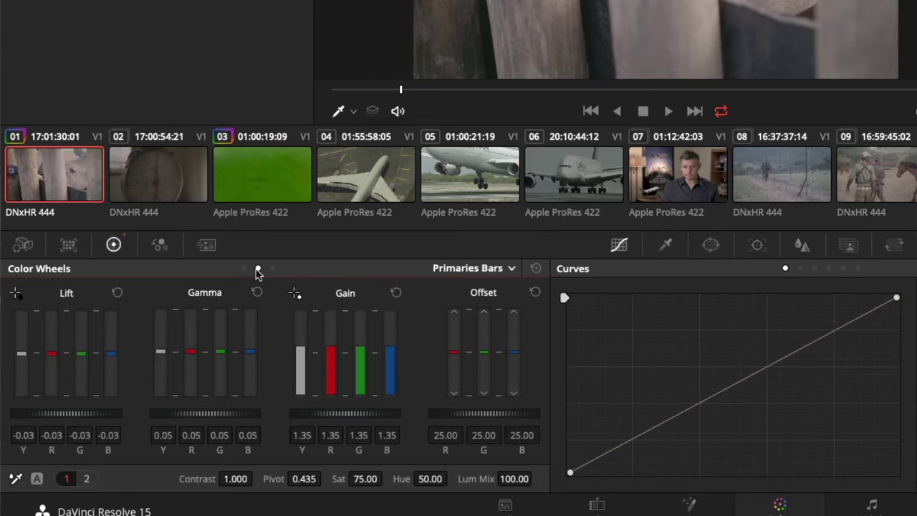
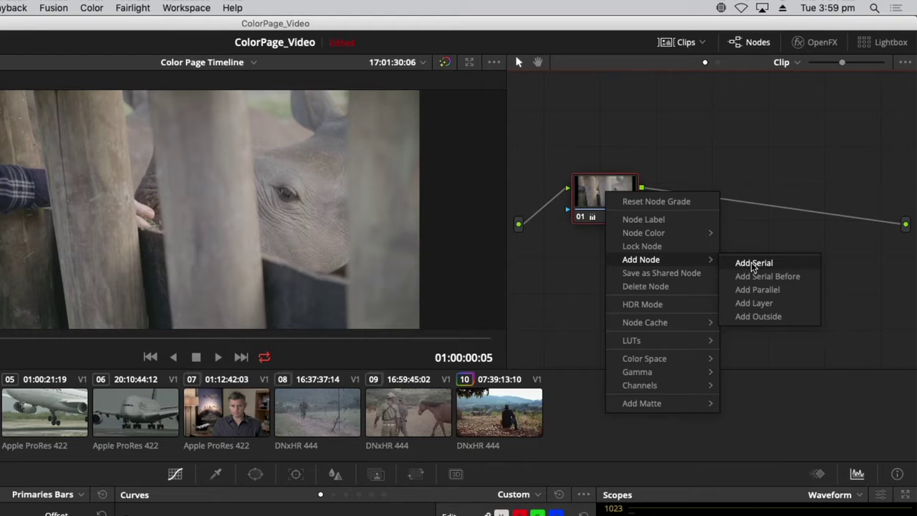
Step: Add a serial node after node 01 of clip 01 and label node 01 "Balance"
left_click(753, 265)
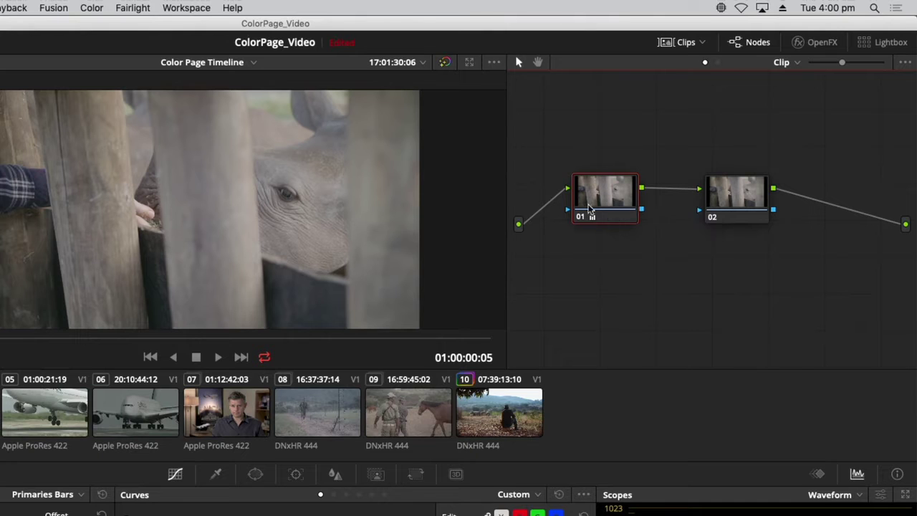
right_click(593, 198)
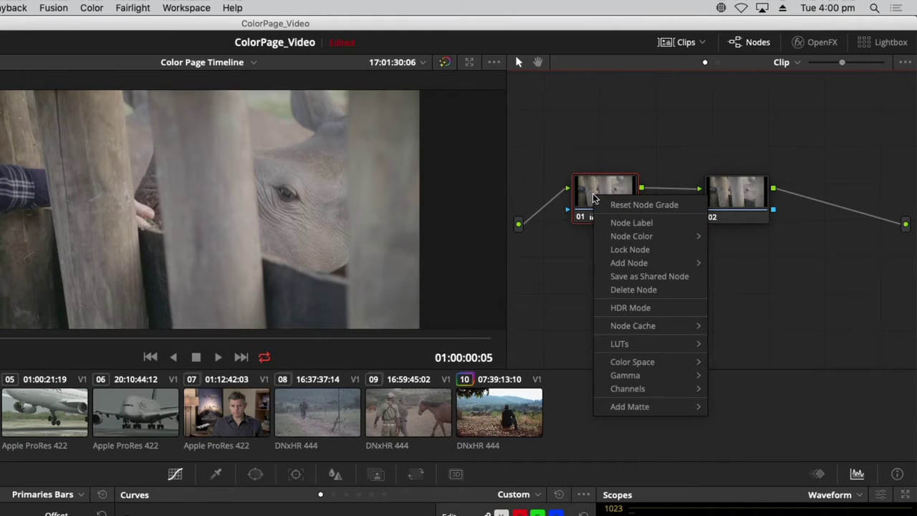
left_click(633, 223)
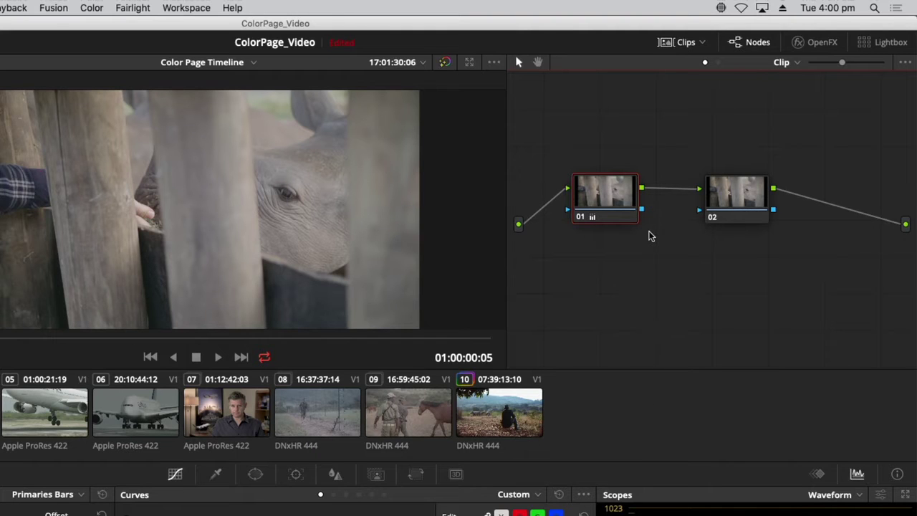
type("Balance")
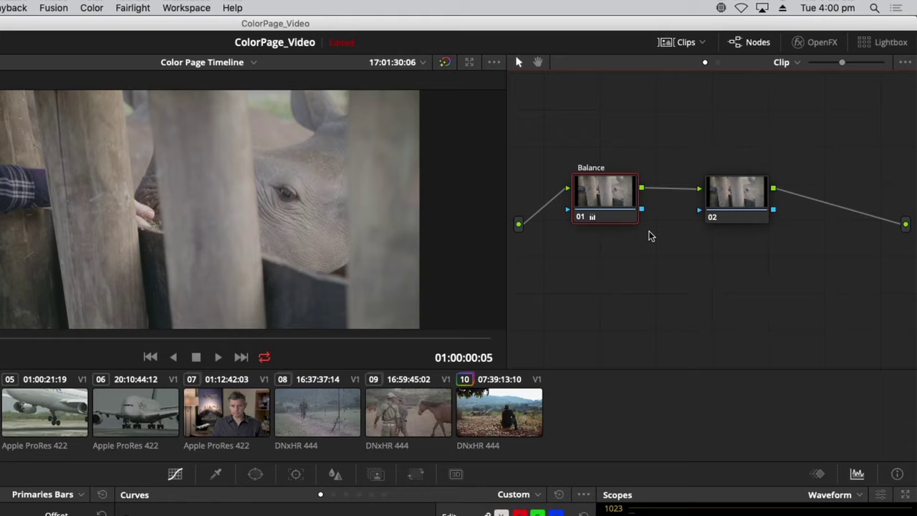
key("Return")
Step: Label node 02 "Look"
left_click(737, 201)
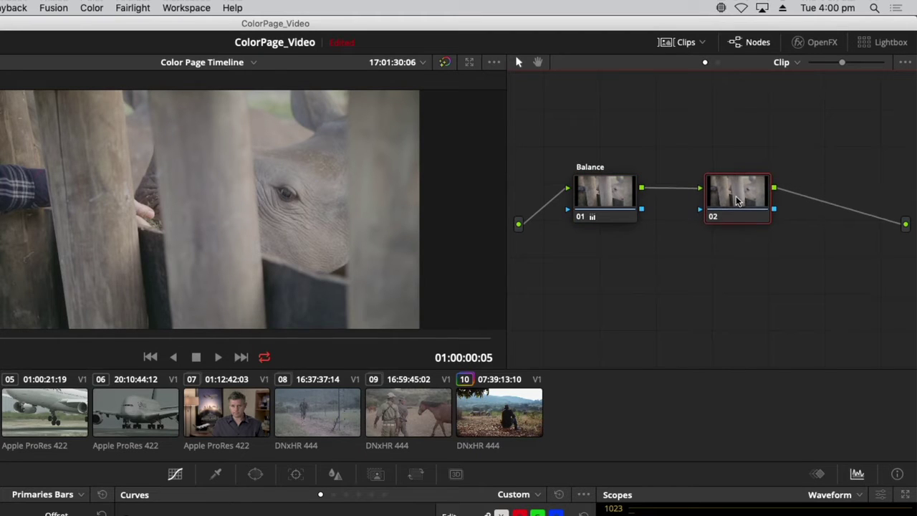
right_click(737, 201)
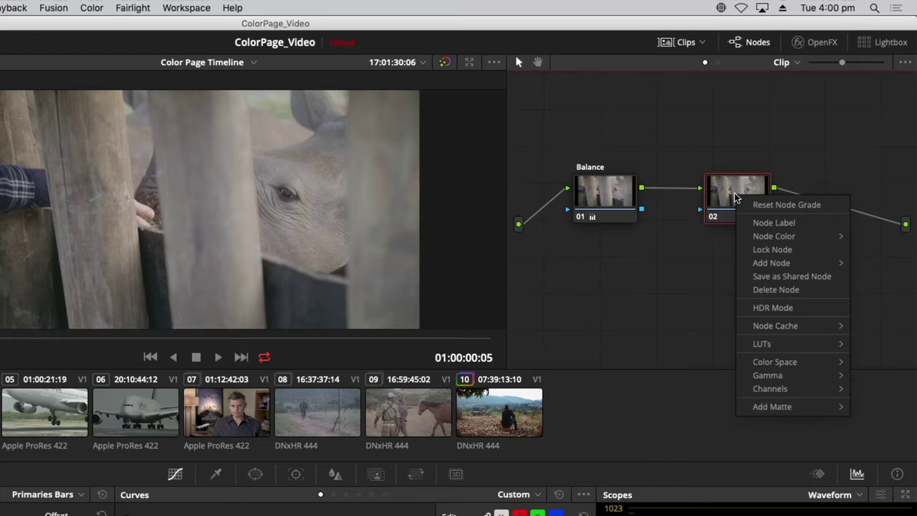
left_click(759, 224)
type("Look")
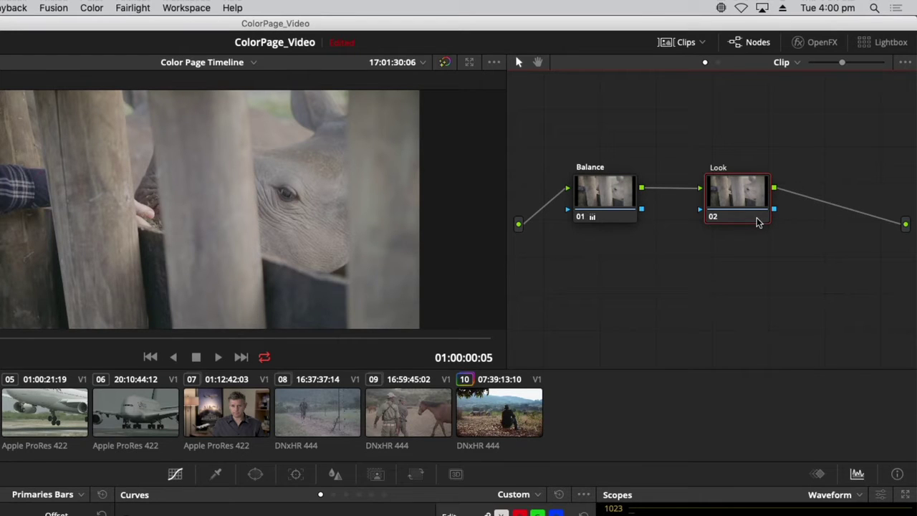
key("Return")
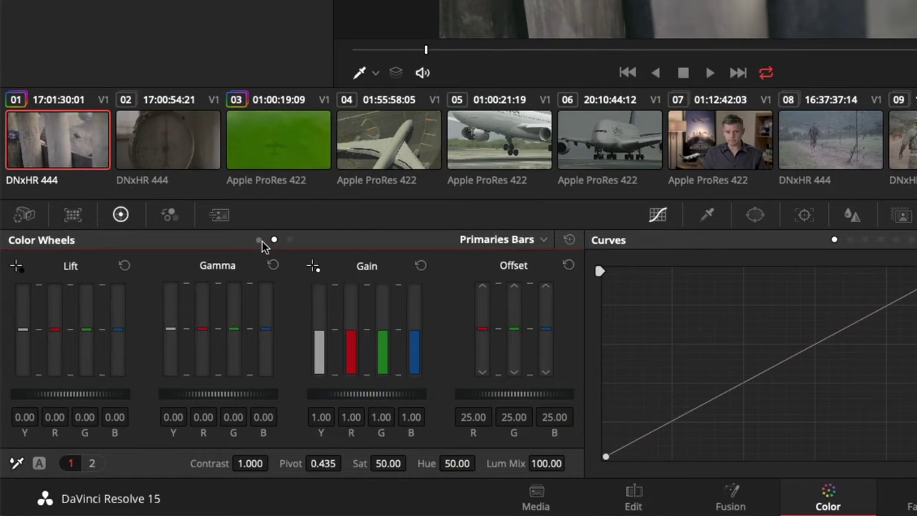
Step: Return to Primaries Wheels and shift the Look node's gamma color balance toward blue, to about red -0.03 and blue 0.04
left_click(259, 240)
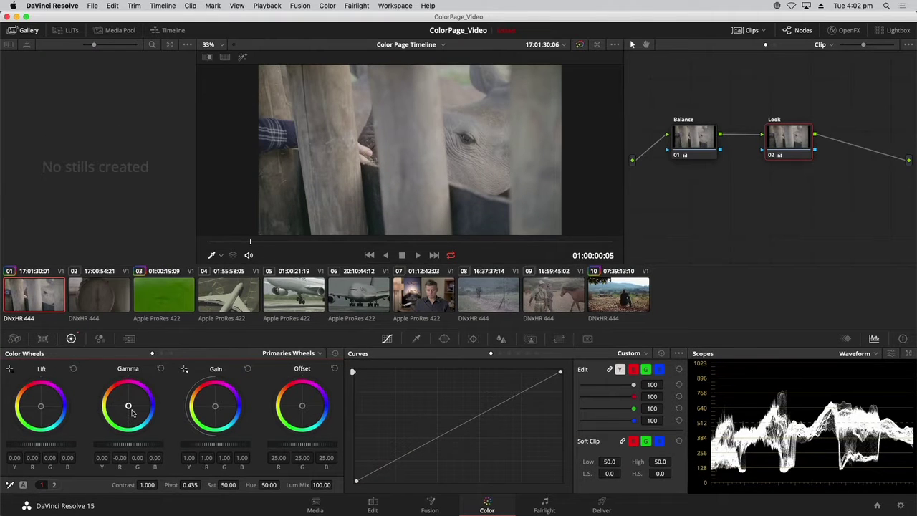
left_click_drag(128, 406, 129, 406)
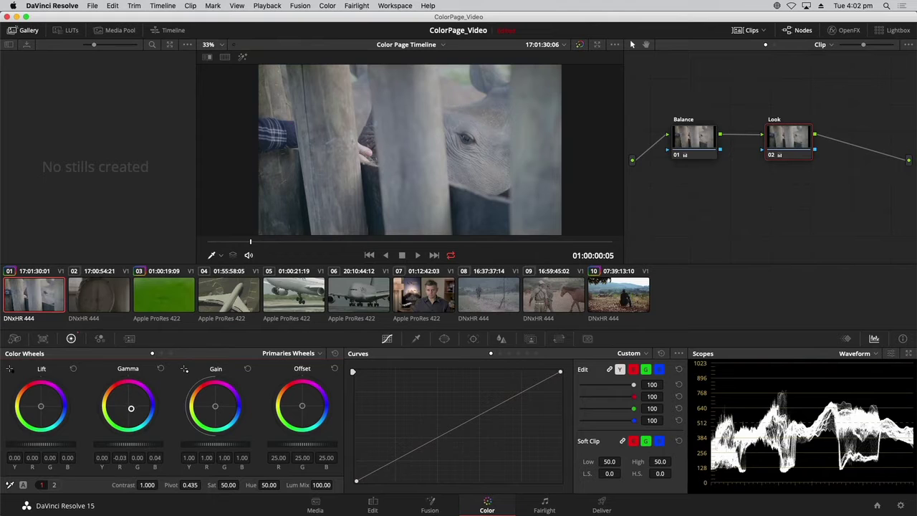
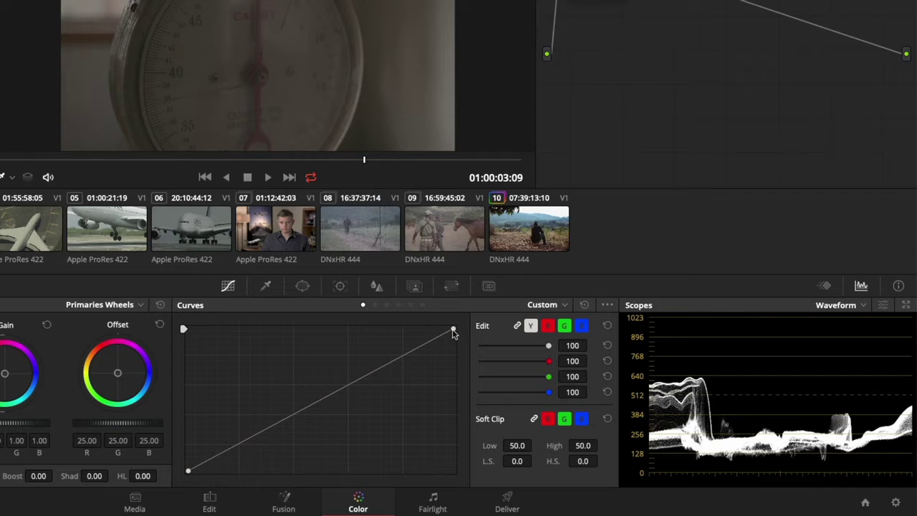
Step: Try reshaping clip 02's custom curve with its endpoints and added midtone control points, and reset the curve
left_click_drag(451, 329, 478, 328)
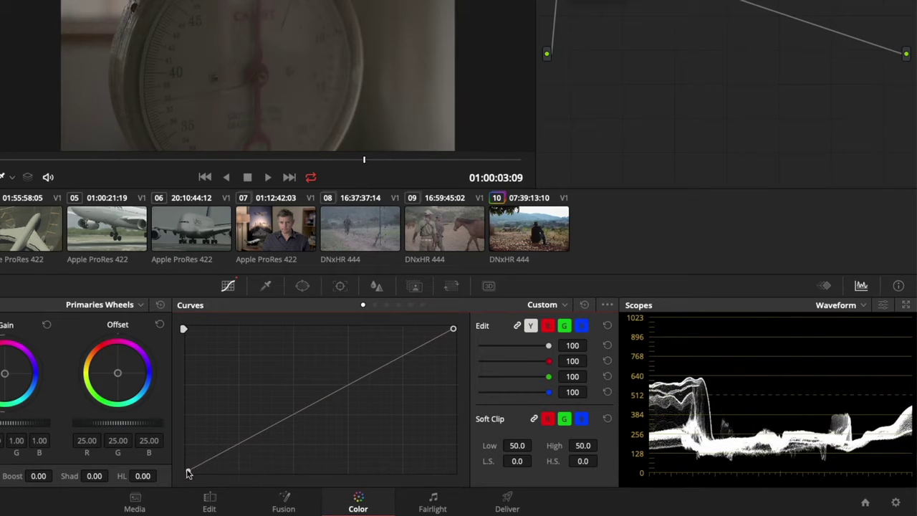
left_click_drag(189, 469, 159, 491)
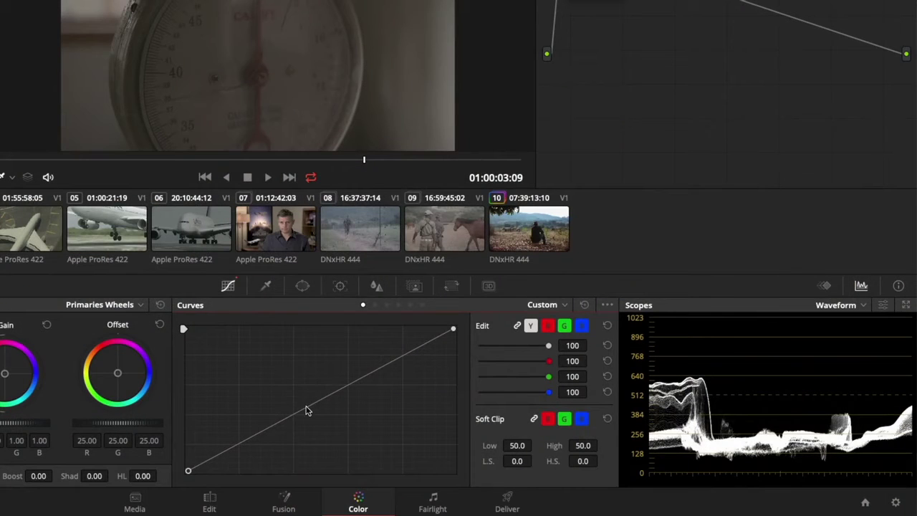
left_click_drag(306, 410, 285, 399)
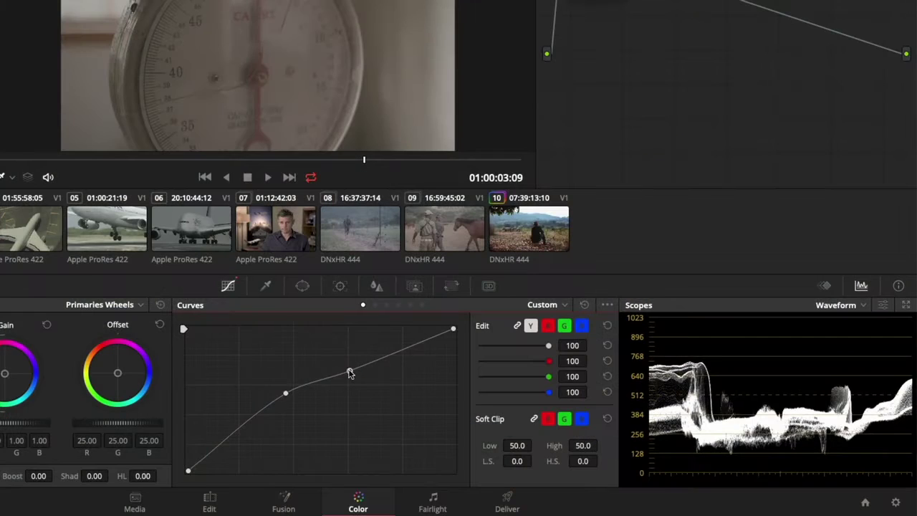
left_click_drag(351, 370, 337, 385)
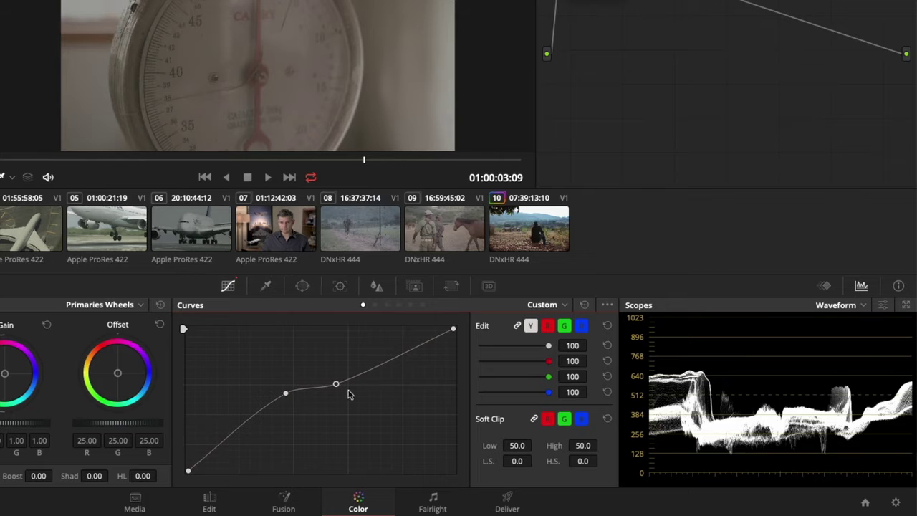
right_click(285, 393)
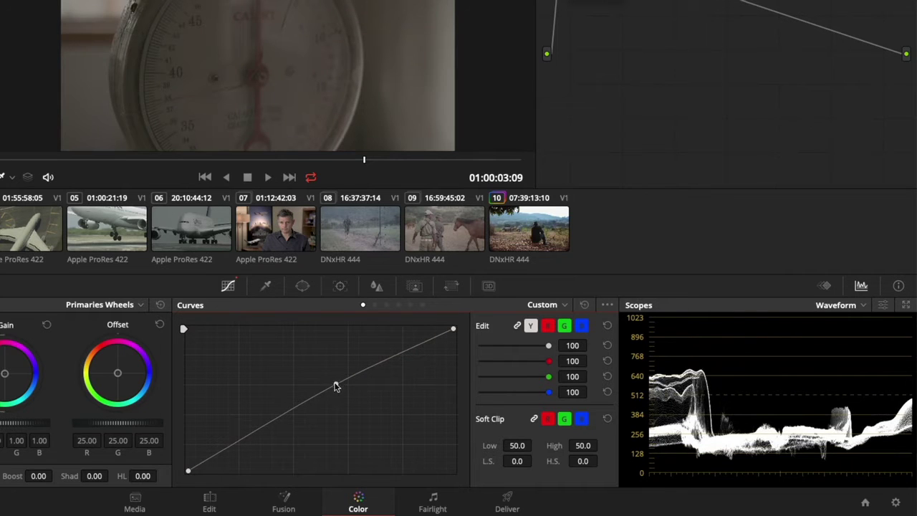
left_click_drag(336, 384, 308, 380)
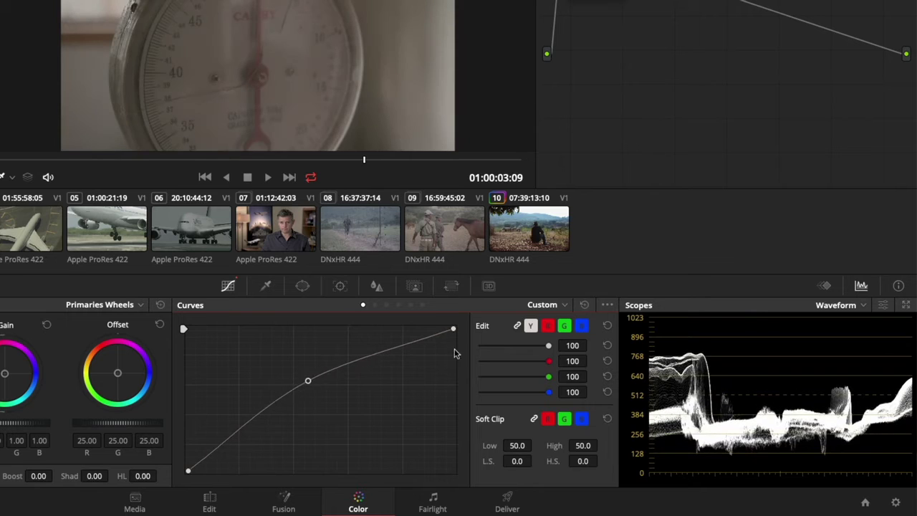
left_click(584, 305)
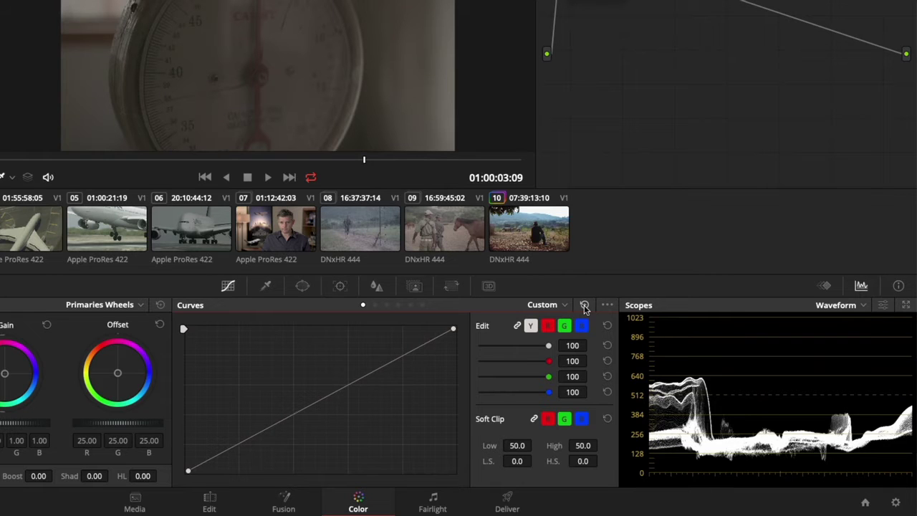
Step: Isolate the red curve of clip 02, try raising and lowering its midtones, and reset the curves with all channels linked again
left_click(547, 327)
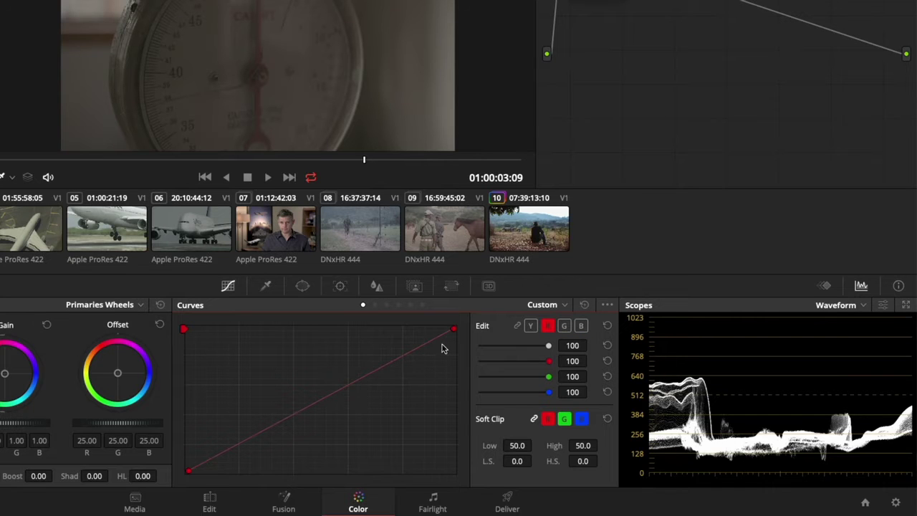
left_click_drag(350, 384, 288, 372)
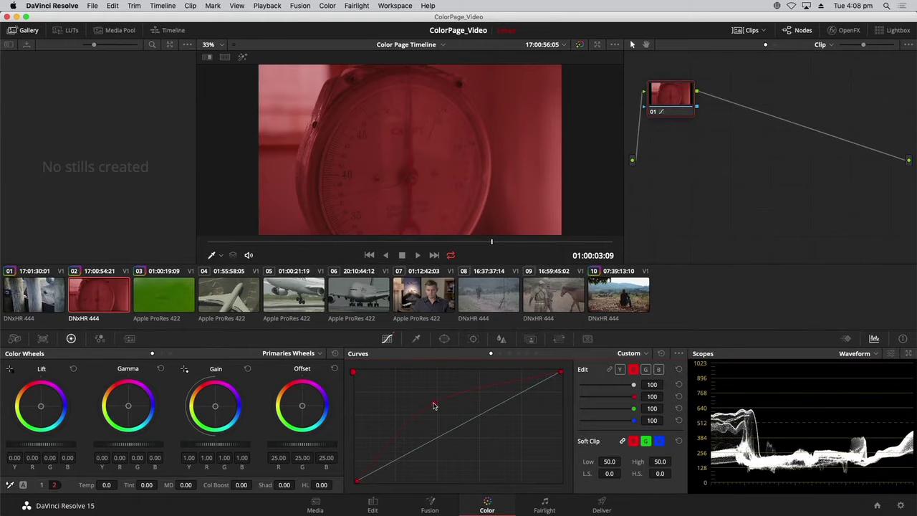
left_click_drag(433, 407, 498, 451)
left_click(661, 355)
left_click(620, 369)
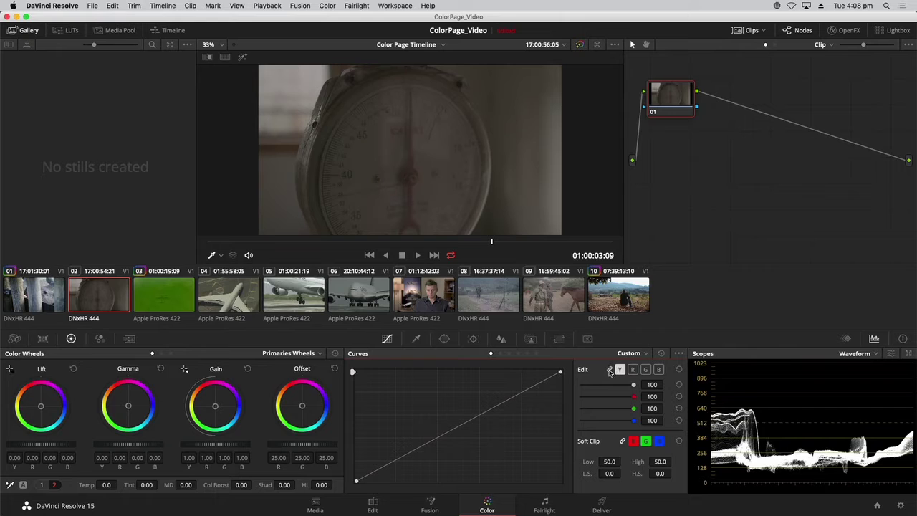
left_click(609, 370)
Step: Expand clip 02's contrast by moving the custom curve's black point slightly inward and its white point to about 70% of the input range
left_click_drag(679, 106, 690, 149)
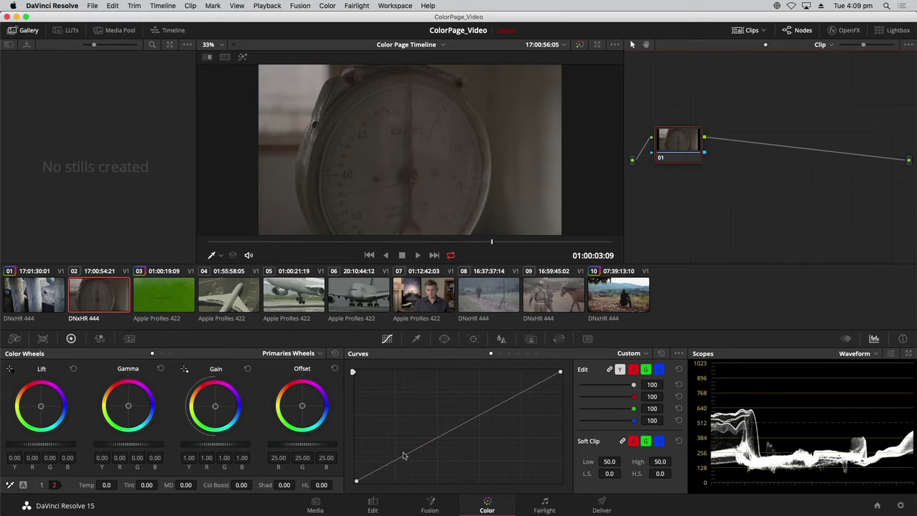
left_click_drag(356, 480, 362, 484)
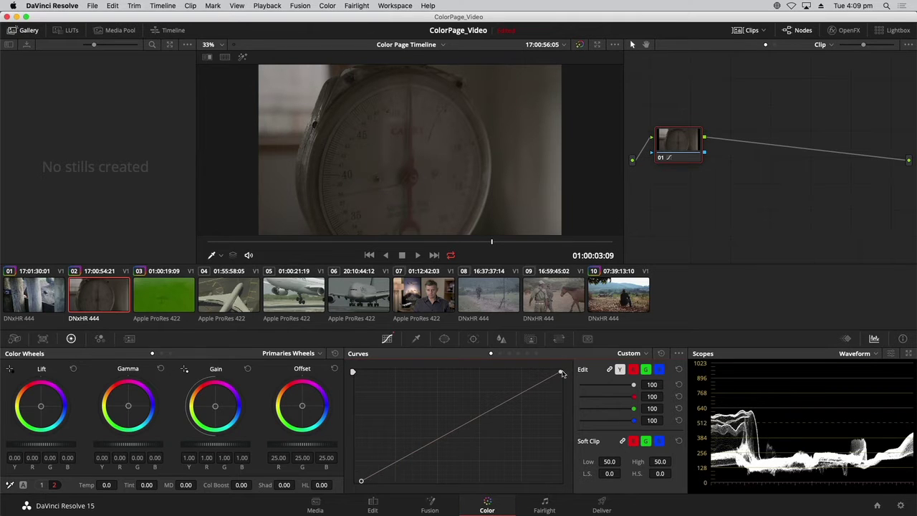
left_click_drag(560, 373, 498, 368)
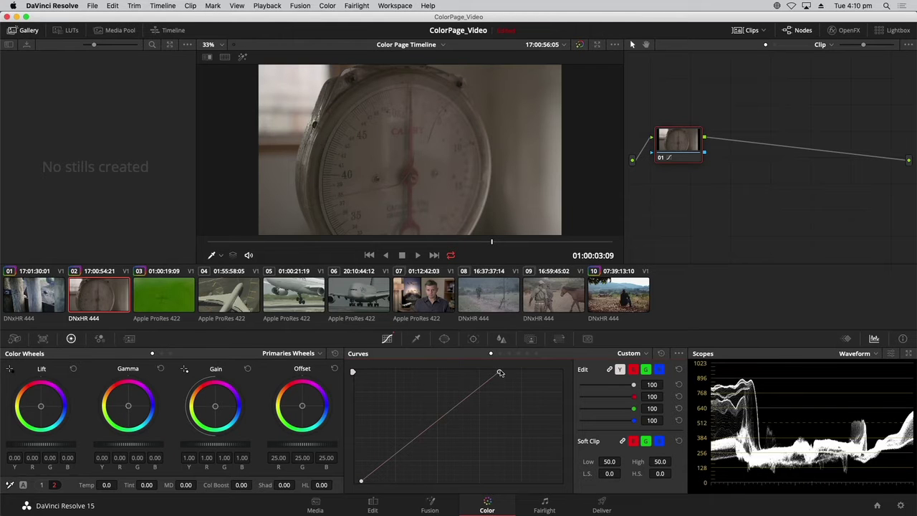
mouse_move(499, 373)
left_mouse_down()
mouse_move(469, 371)
mouse_move(497, 369)
left_mouse_up()
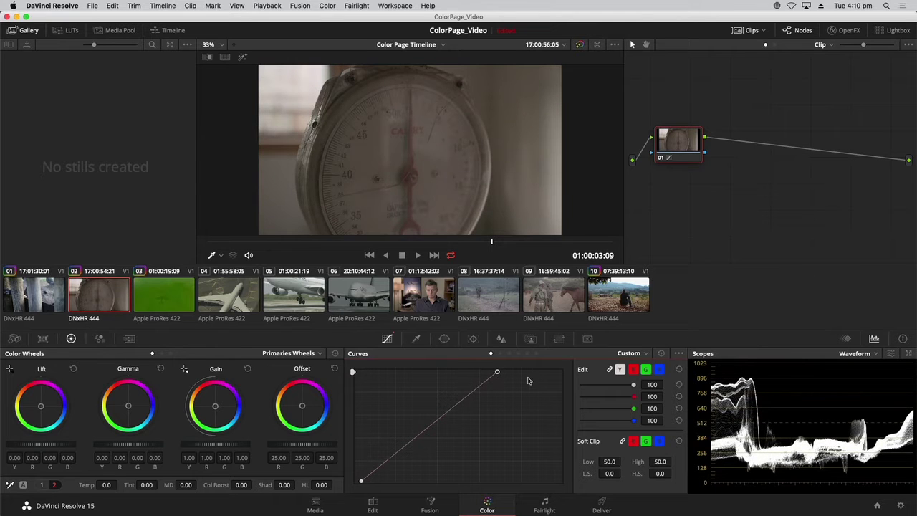
Step: Compare clip 02 with and without the curve adjustment by disabling and re-enabling node 01 twice
key("super+d")
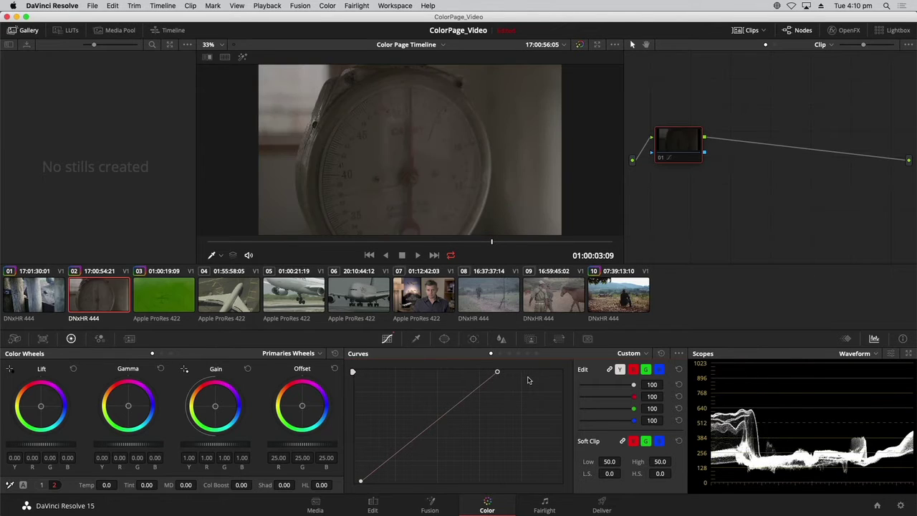
key("super+d")
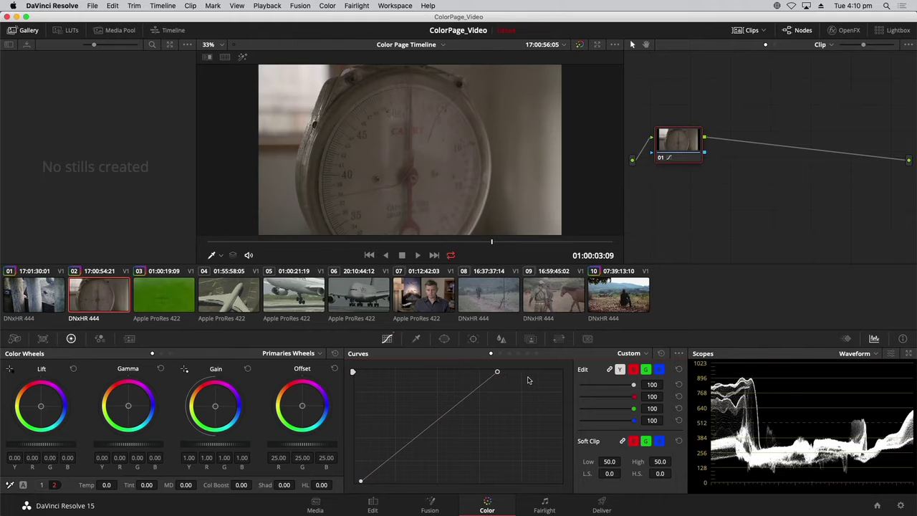
key("super+d")
key("super+d")
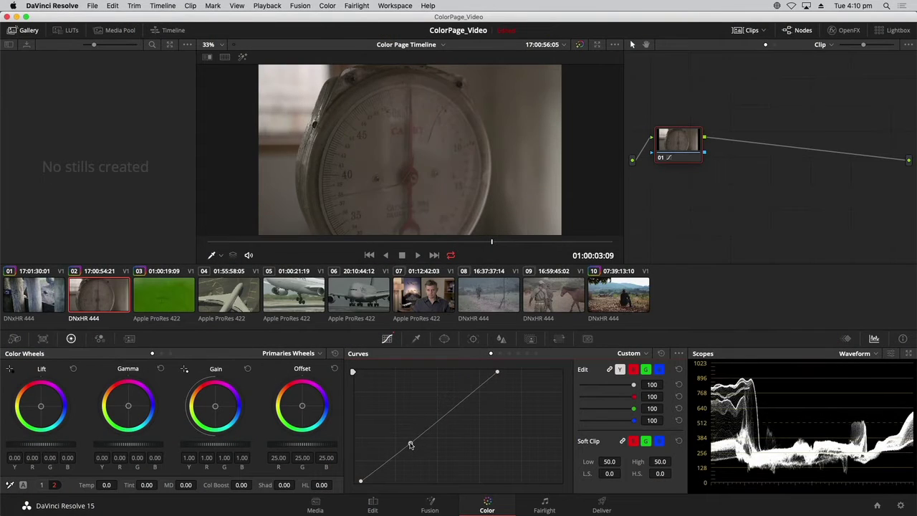
Step: Raise clip 02's lower midtones slightly with a new control point on the linked custom curve, and switch the scopes to Parade
left_click_drag(408, 441, 407, 435)
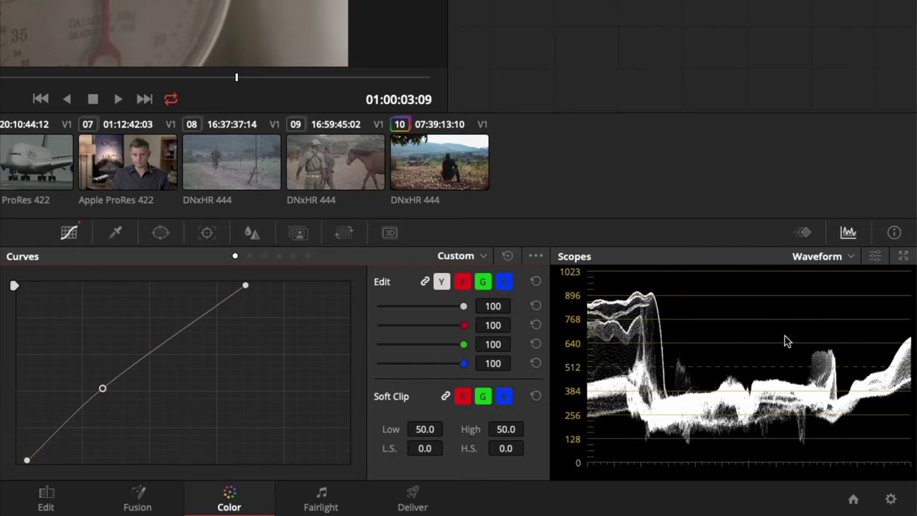
left_click(831, 258)
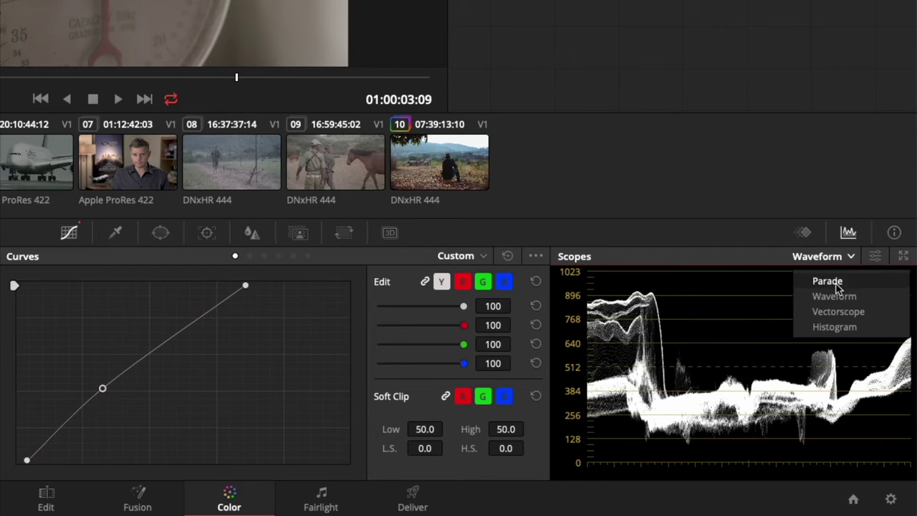
left_click(828, 282)
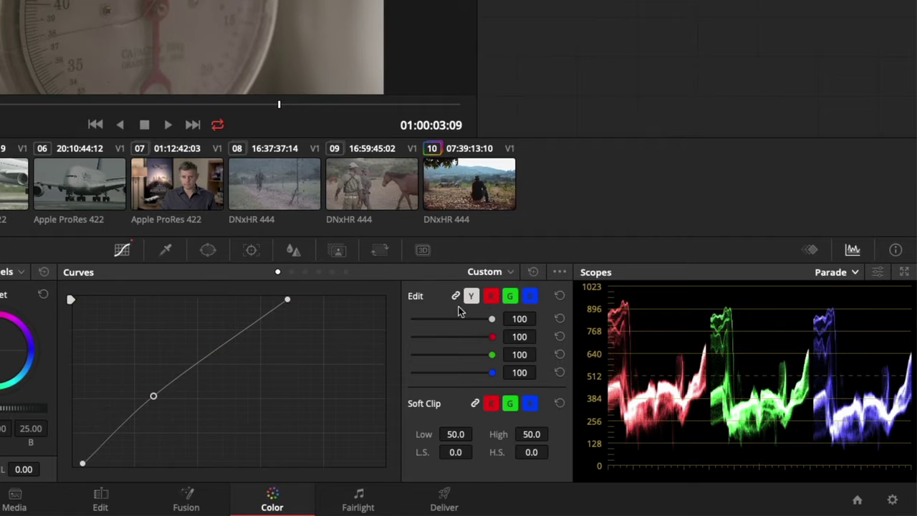
Step: Balance clip 02's midtones by slightly lowering the red curve and slightly raising the blue curve at the midtone control point
left_click(493, 300)
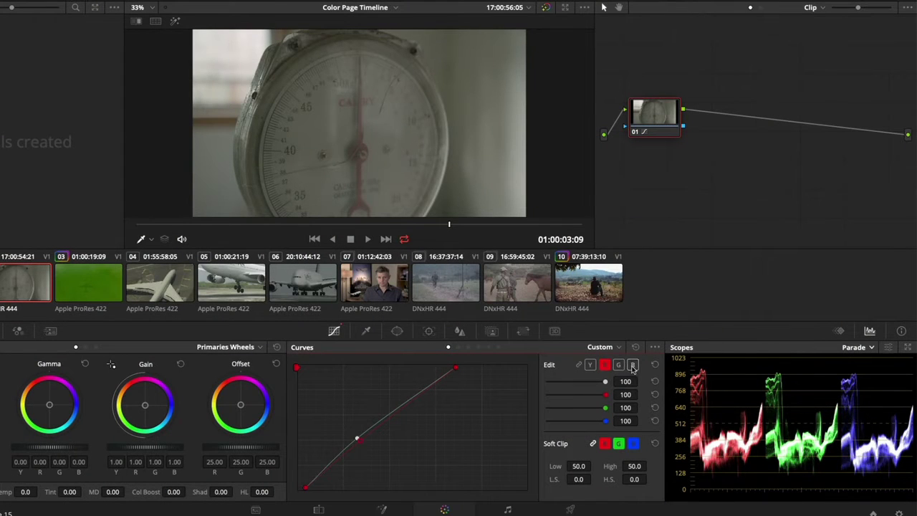
left_click(632, 364)
left_click_drag(358, 441, 358, 439)
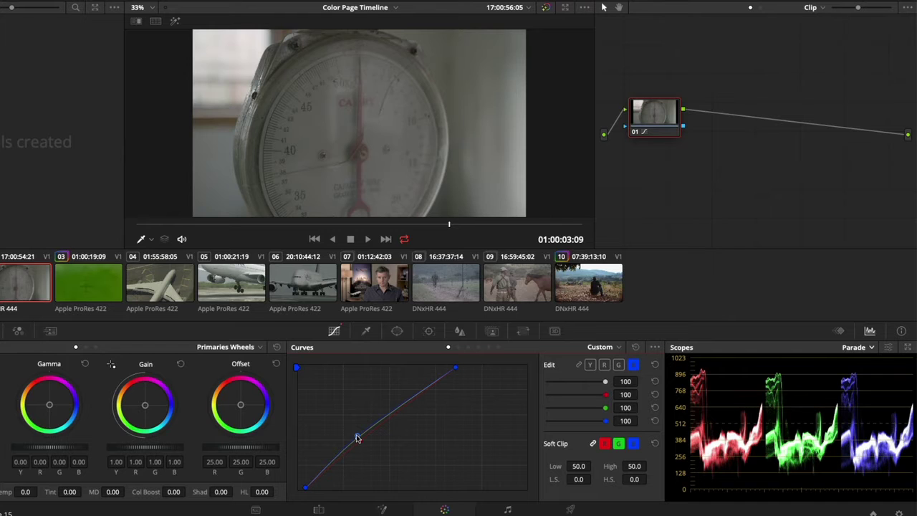
left_click_drag(358, 439, 358, 438)
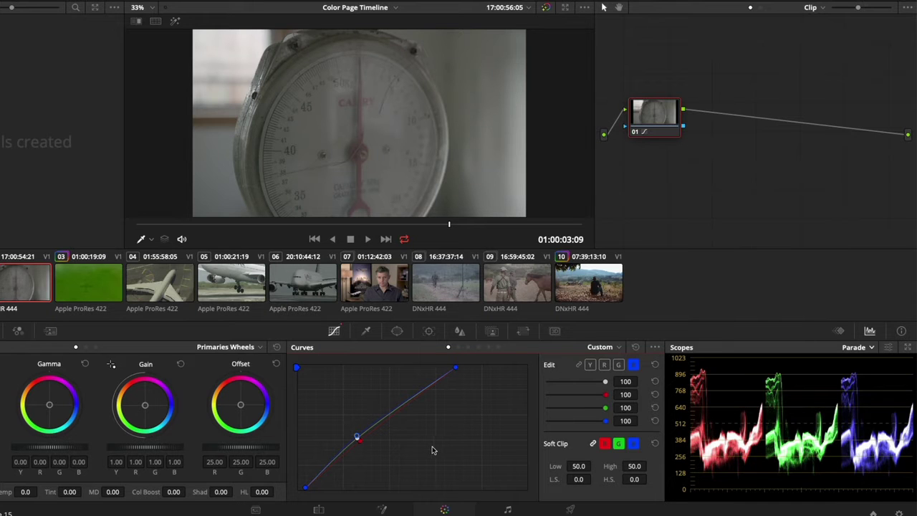
Step: Compare clip 02 with and without the color balance by repeatedly disabling and re-enabling node 01
key("ctrl+d")
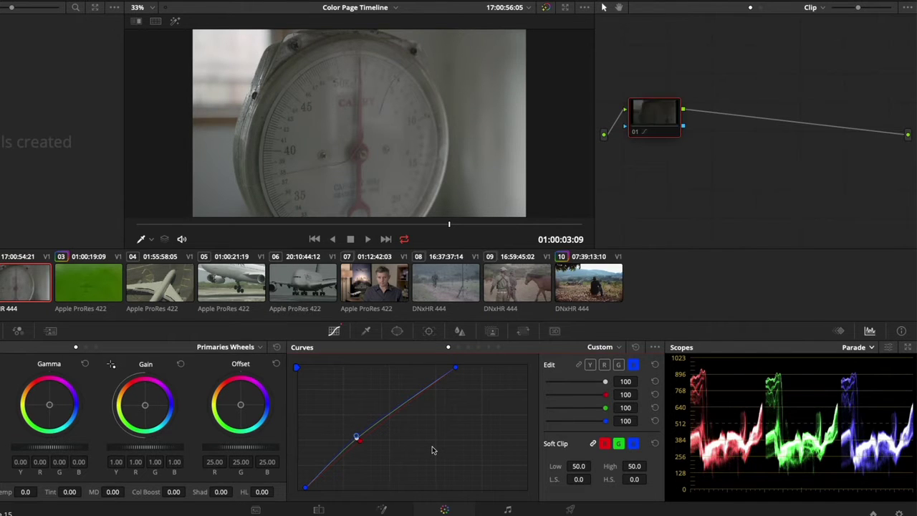
key("ctrl+d")
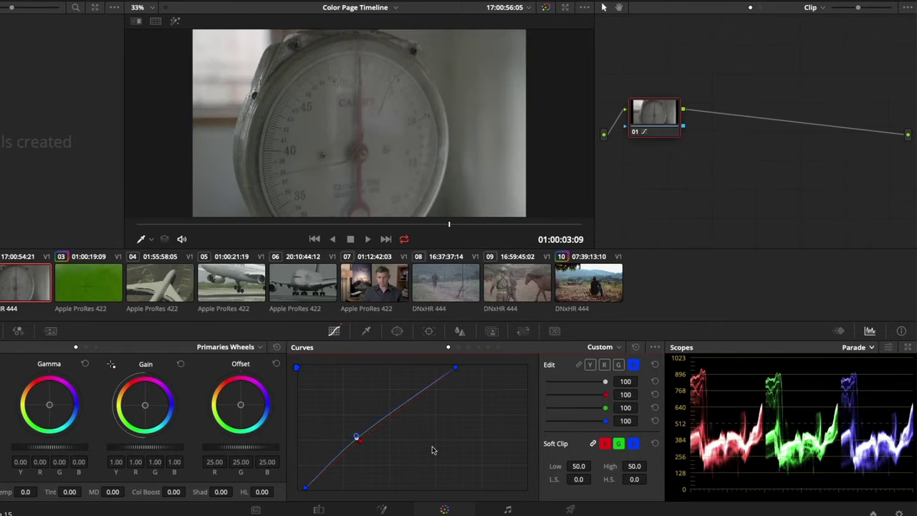
key("ctrl+d")
key("ctrl+d")
key("ctrl+d")
key("ctrl+d")
key("ctrl+d")
key("ctrl+d")
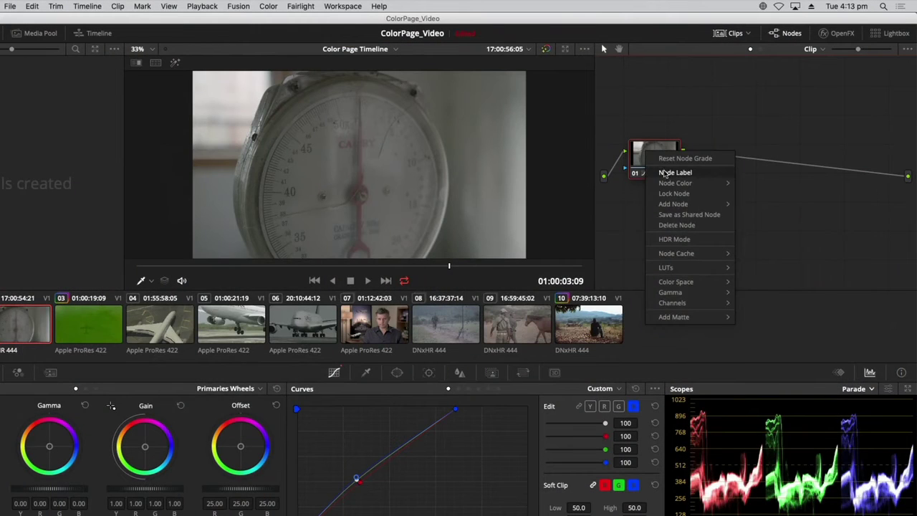
Step: Label clip 02's node 01 "Balance" and shift it slightly in the node graph
left_click(664, 174)
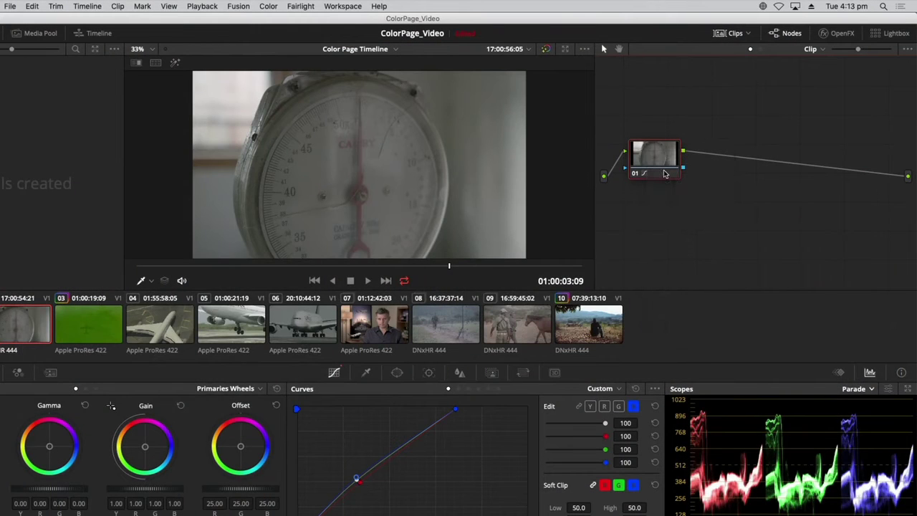
type("Balance")
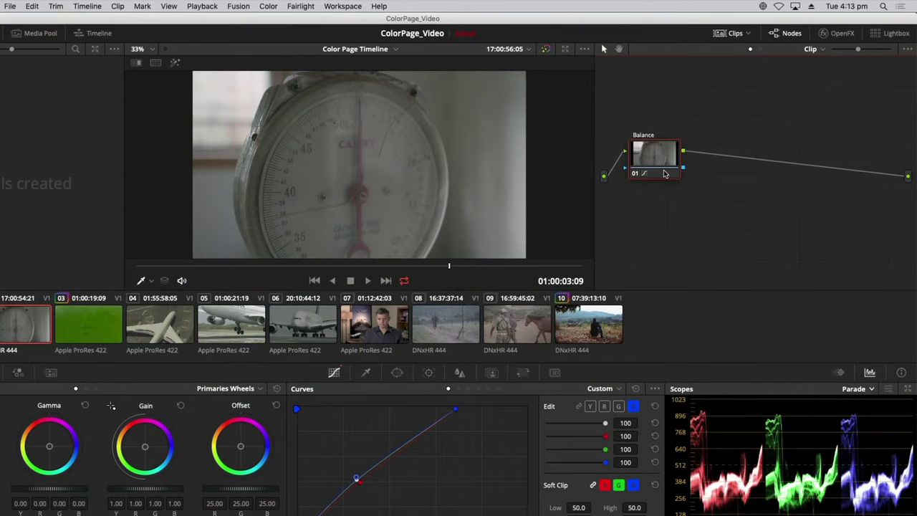
key("Return")
left_click_drag(663, 155, 667, 155)
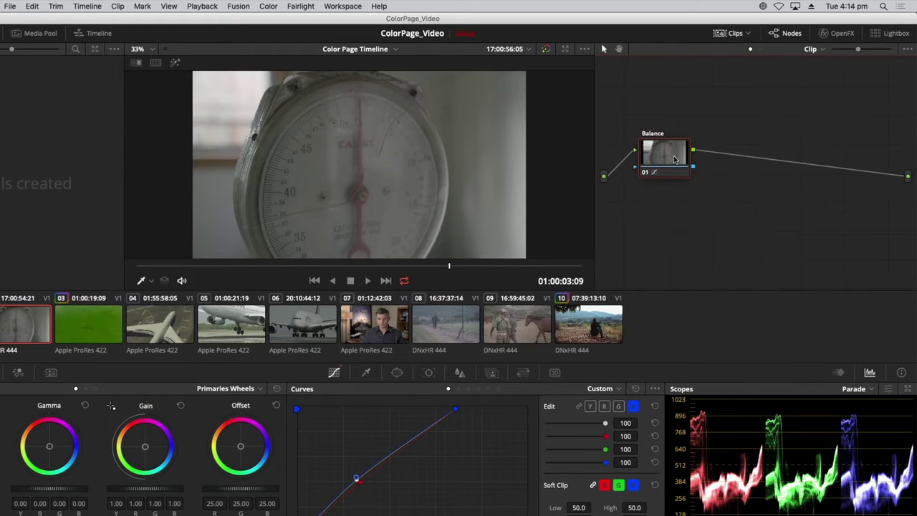
Step: Add a serial node after the Balance node and label it "Contrast"
right_click(673, 159)
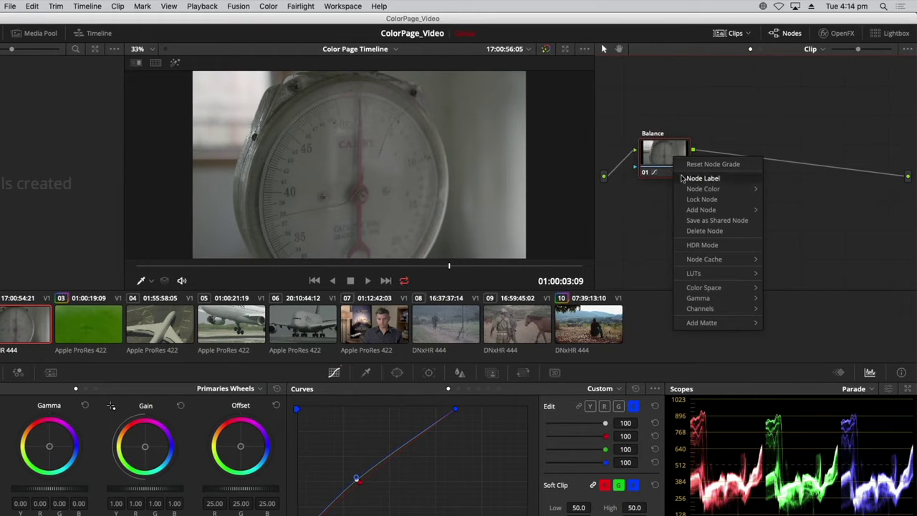
mouse_move(740, 191)
mouse_move(742, 211)
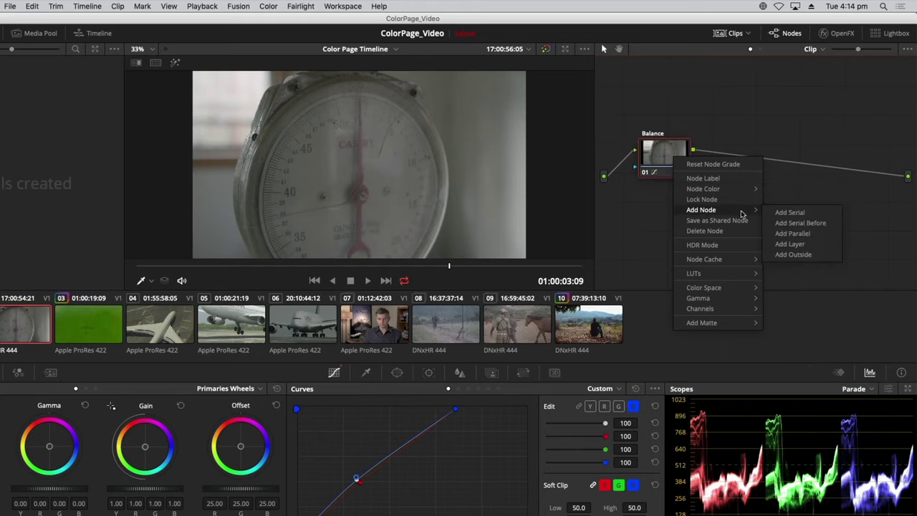
left_click(784, 213)
left_click_drag(751, 159, 777, 160)
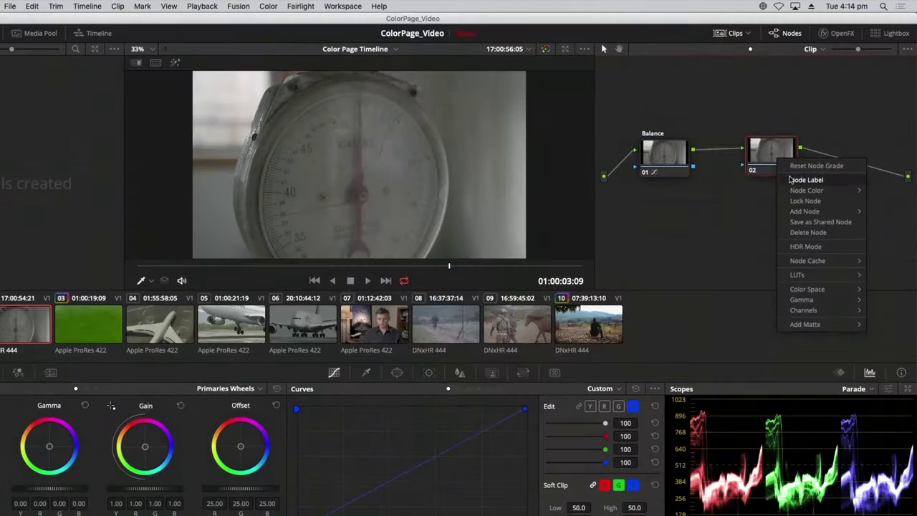
left_click(790, 180)
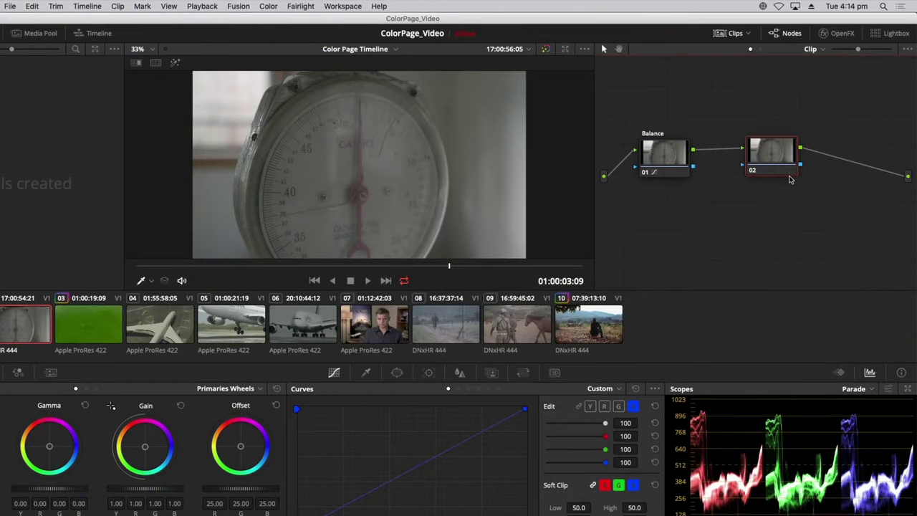
type("Contrast")
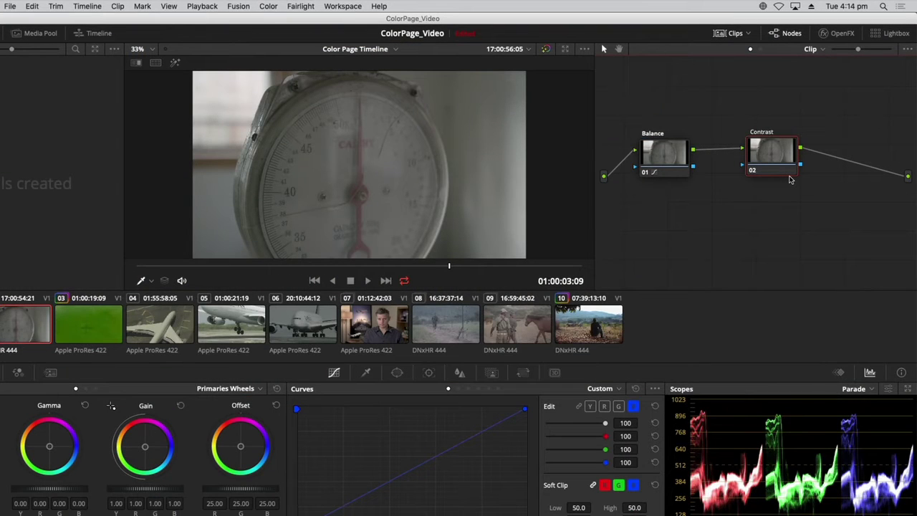
key("Return")
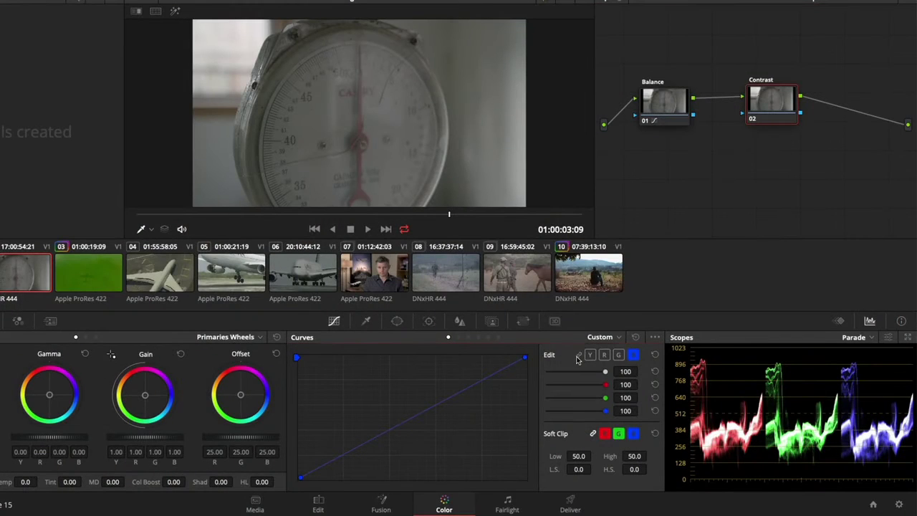
Step: Link all curve channels on the Contrast node and shape a gentle S-curve with a lowered shadow point and a raised highlight point
left_click(578, 357)
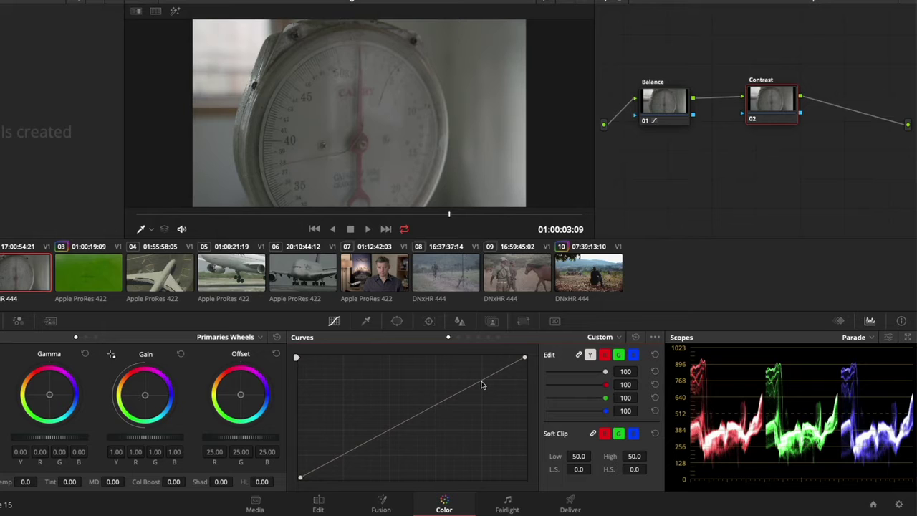
left_click_drag(358, 451, 358, 454)
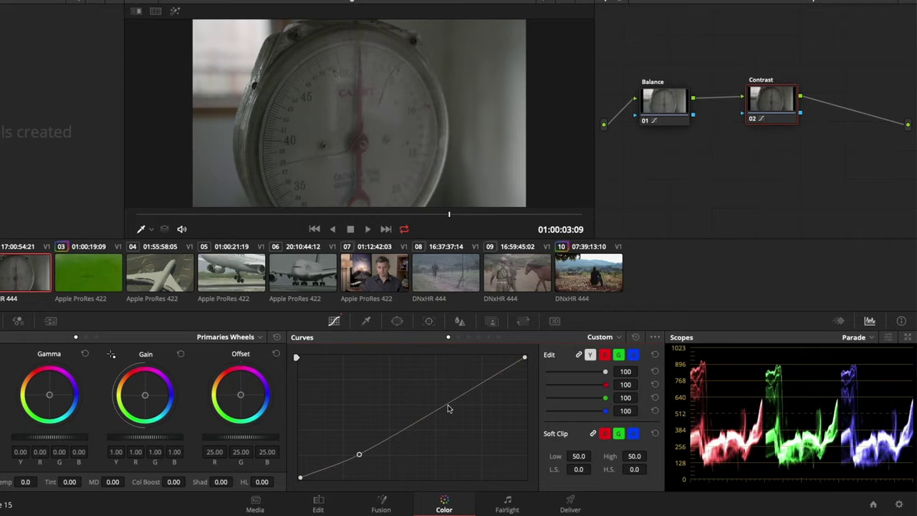
left_click_drag(449, 401, 443, 396)
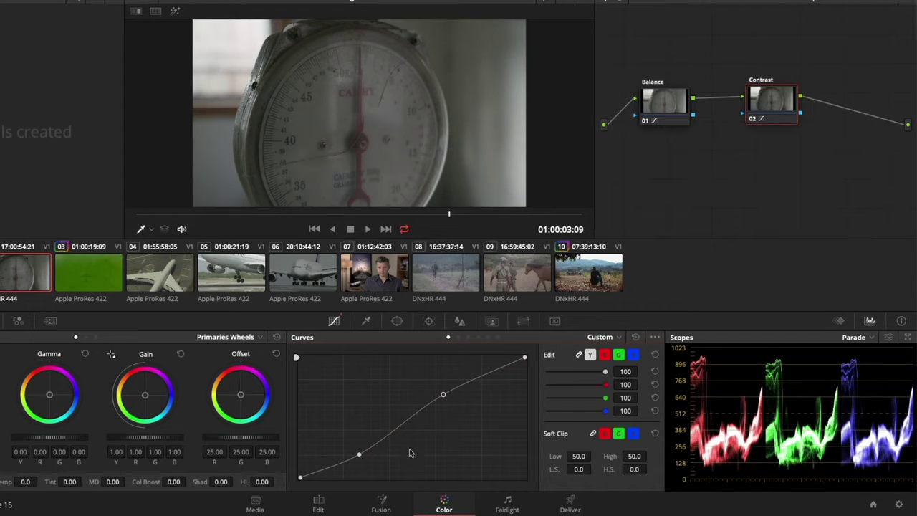
left_click_drag(362, 453, 357, 456)
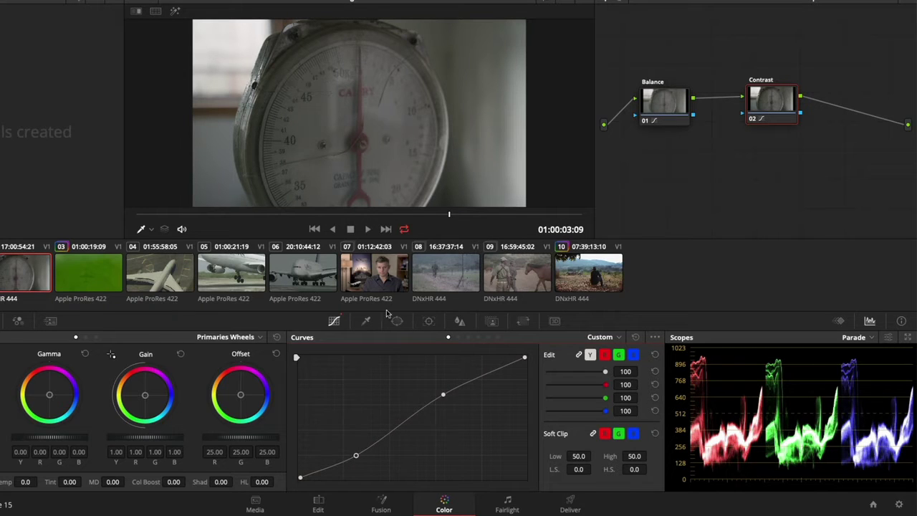
left_click_drag(444, 398, 442, 397)
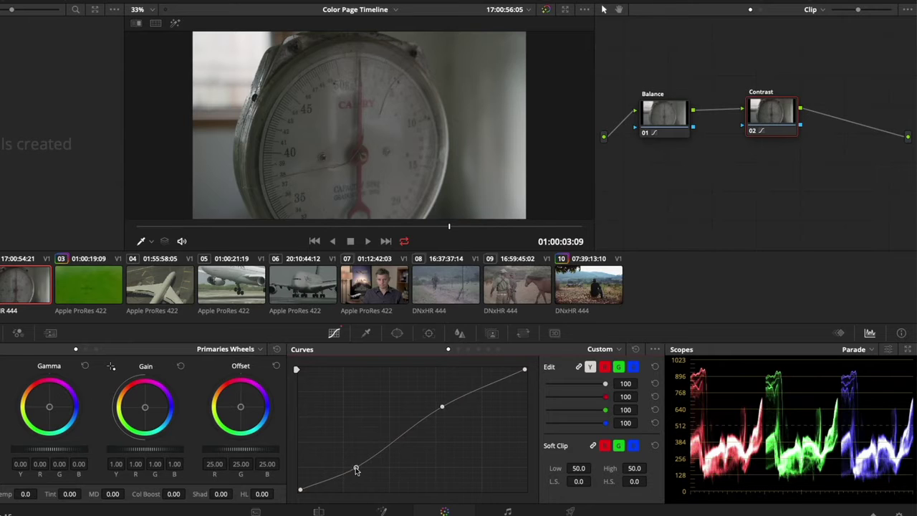
left_click_drag(356, 467, 355, 471)
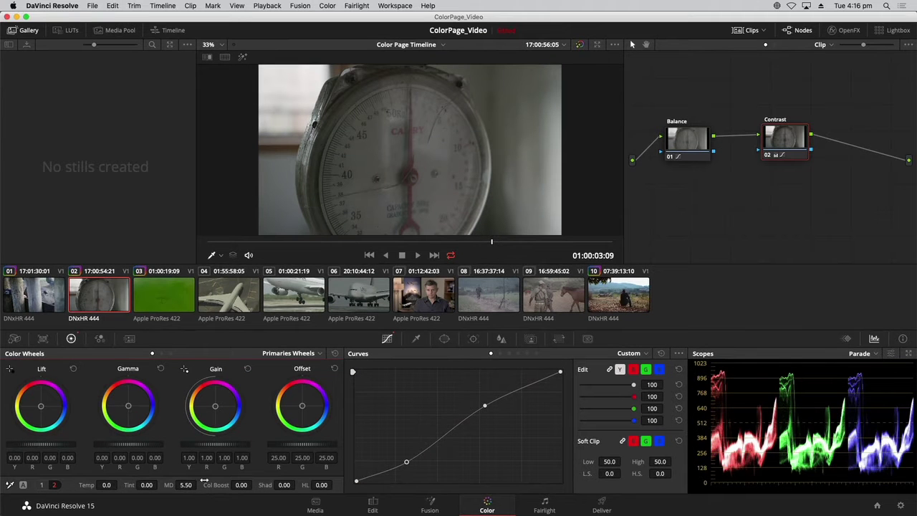
Step: Compare clip 02 with and without the Contrast node's adjustments by disabling and re-enabling node 02 twice
key("ctrl+d")
key("ctrl+d")
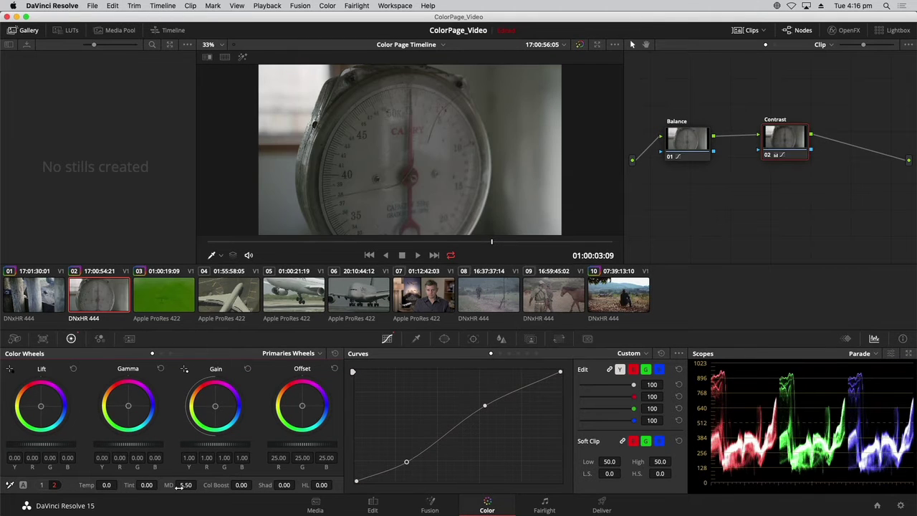
key("ctrl+d")
key("ctrl+d")
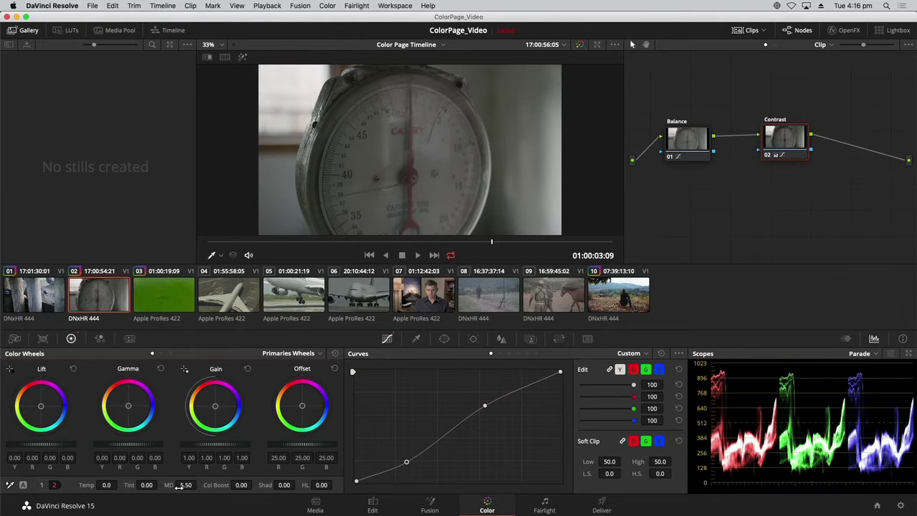
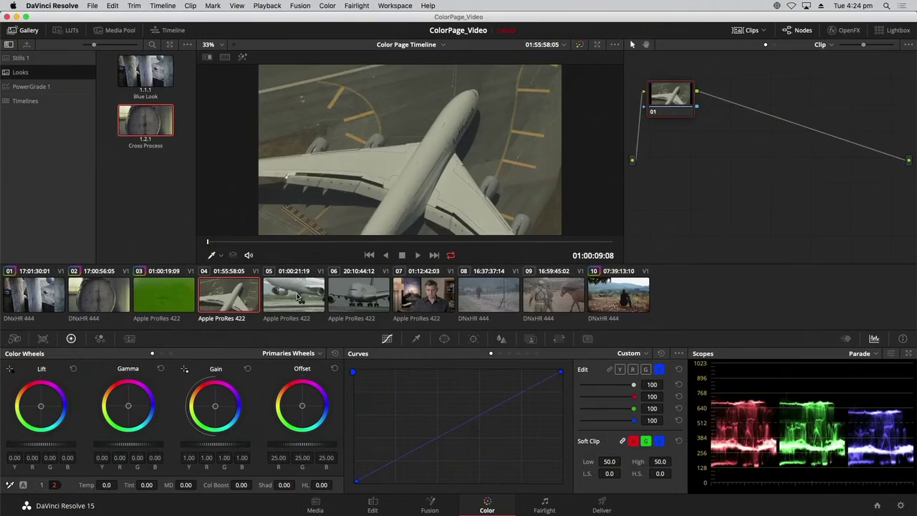
Step: Step back and forth between aircraft clips 04, 05 and 06 to compare their color and exposure
left_click(283, 298)
left_click(239, 300)
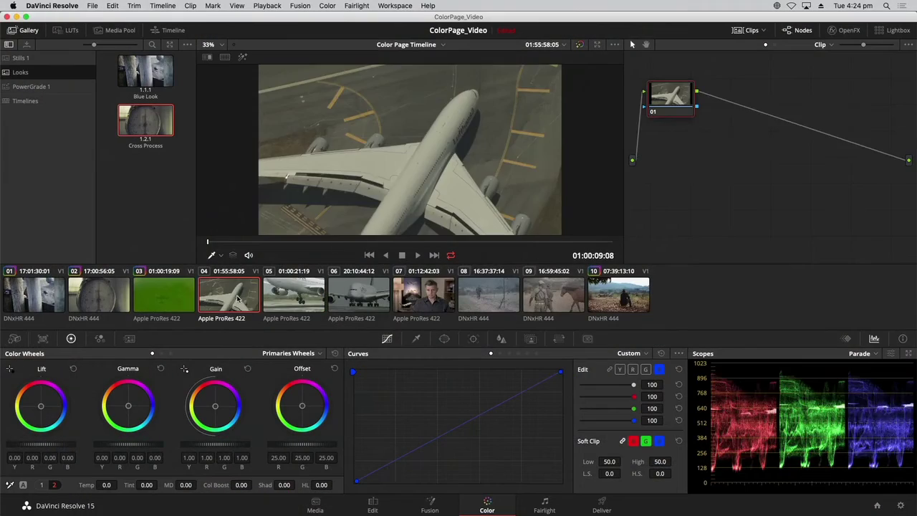
key("Down")
key("Down")
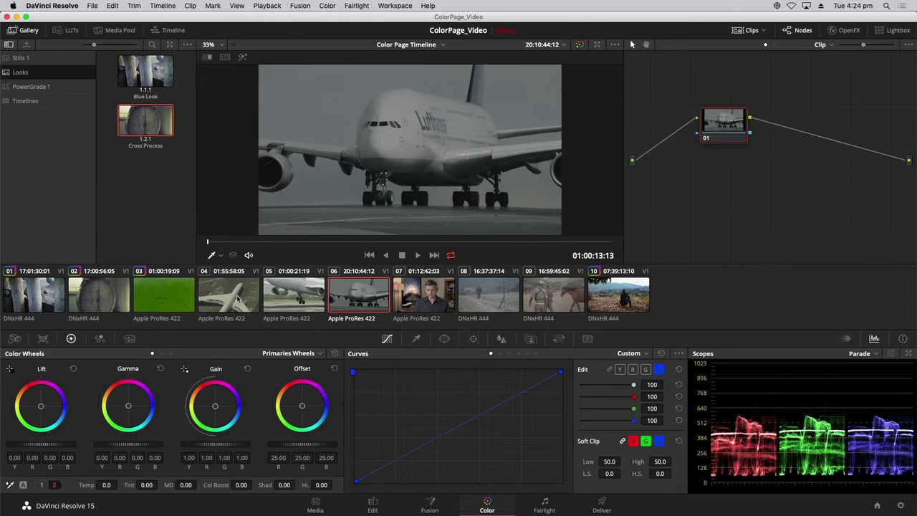
key("Up")
key("Up")
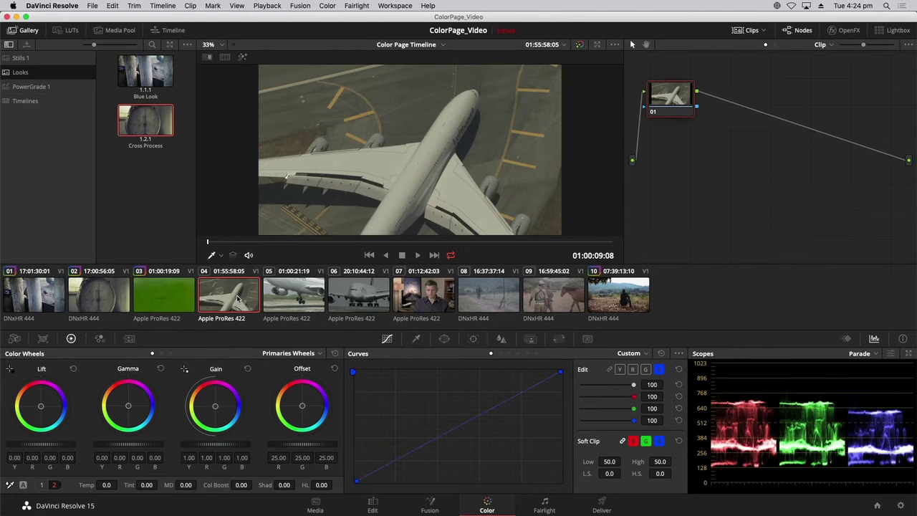
key("Down")
key("Up")
Step: Turn off loop playback and play the aircraft sequence from clip 04 into clip 06
left_click(451, 256)
key("space")
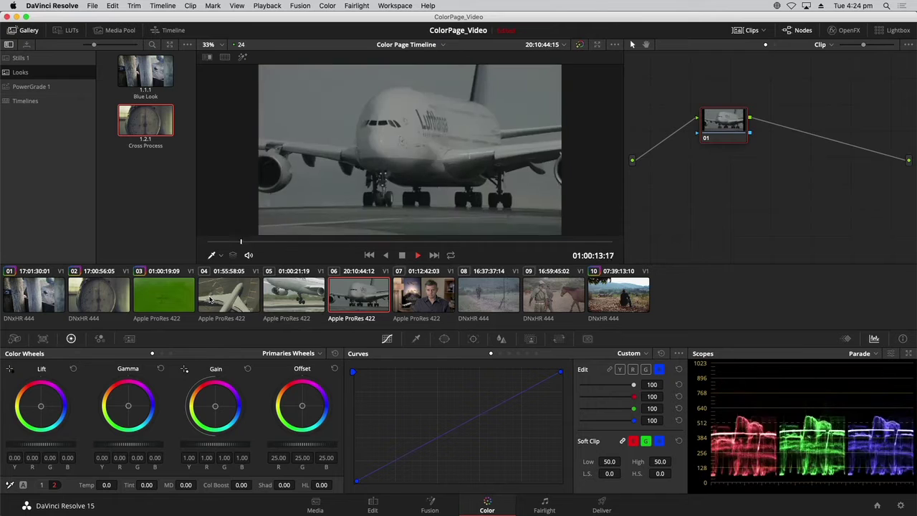
key("space")
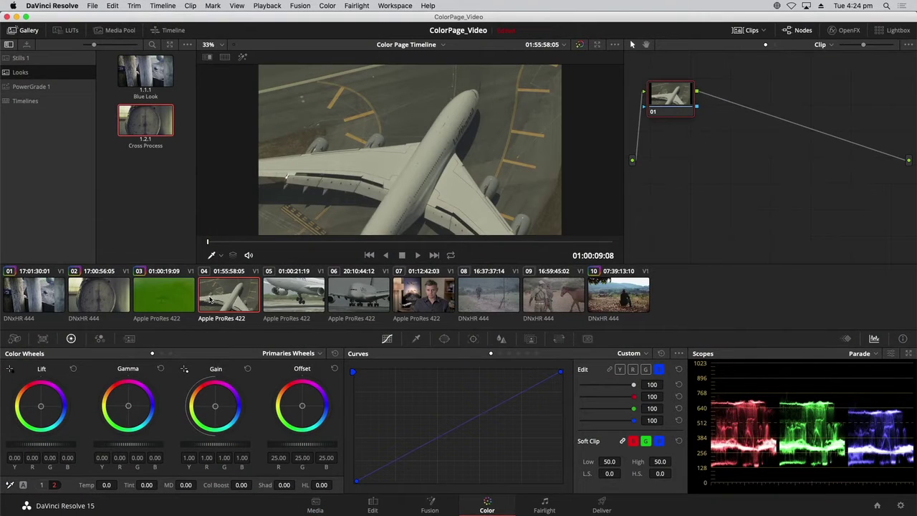
Step: Review clips 05 and 06 in turn and return to clip 05
key("Down")
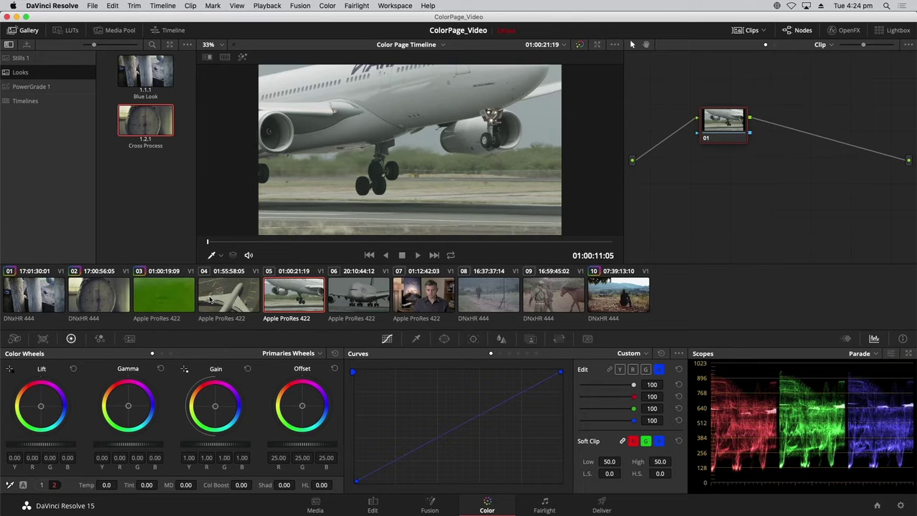
key("Down")
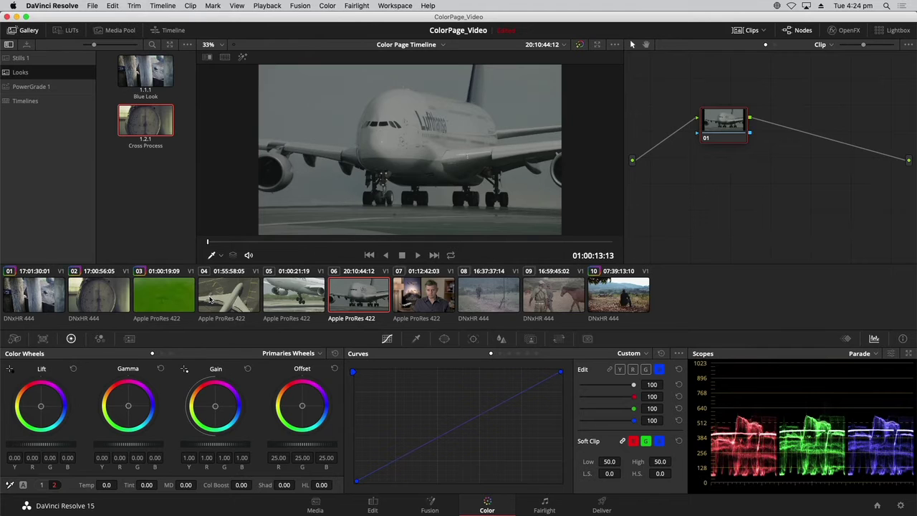
key("Up")
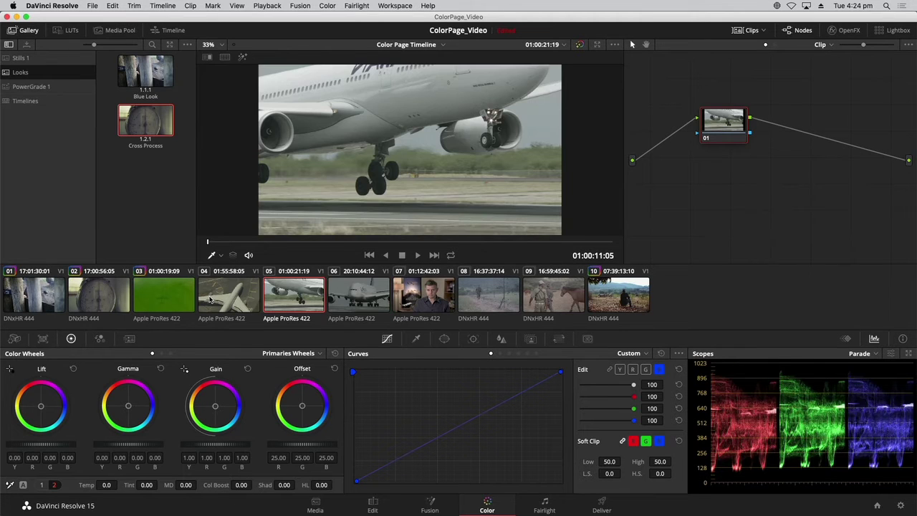
Step: Select clip 04 and shot match it to clip 05
key("Up")
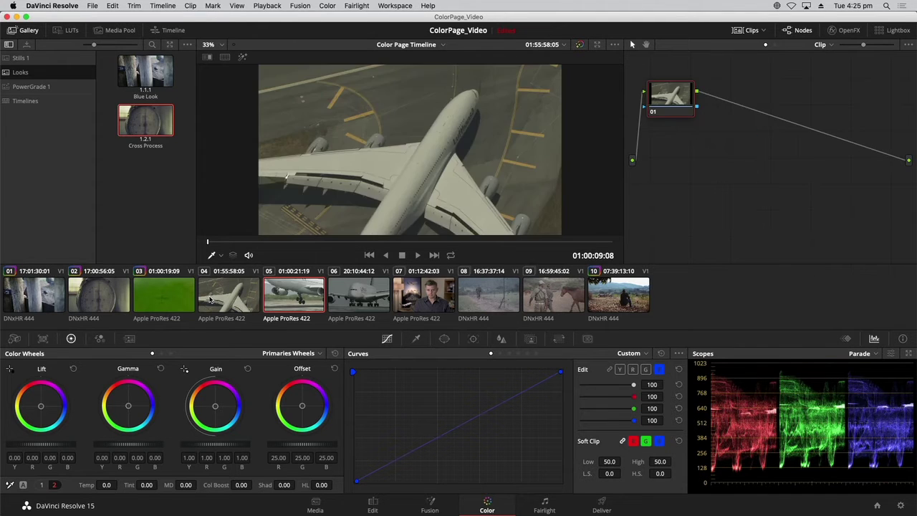
left_click(210, 300)
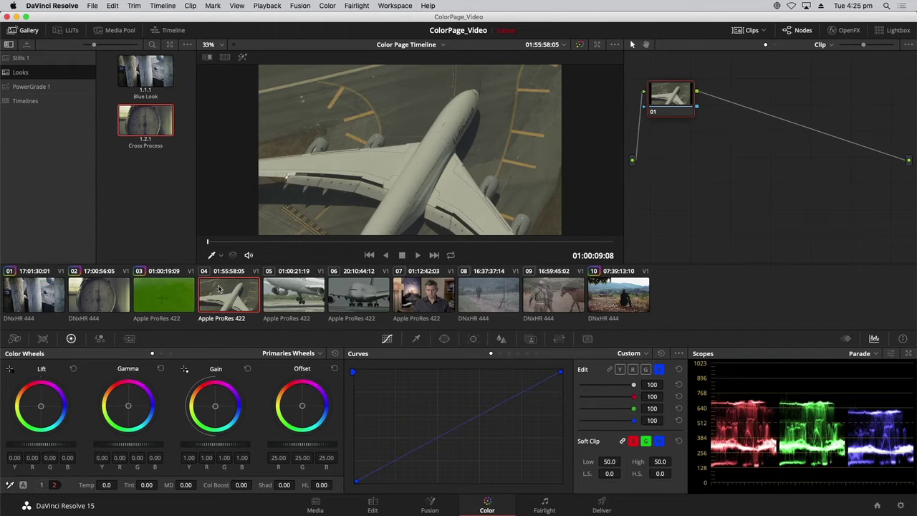
right_click(281, 297)
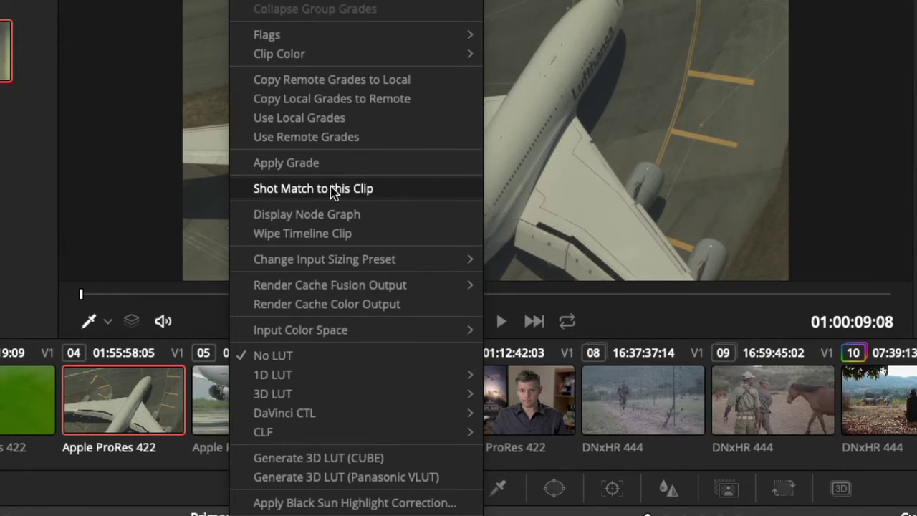
left_click(332, 189)
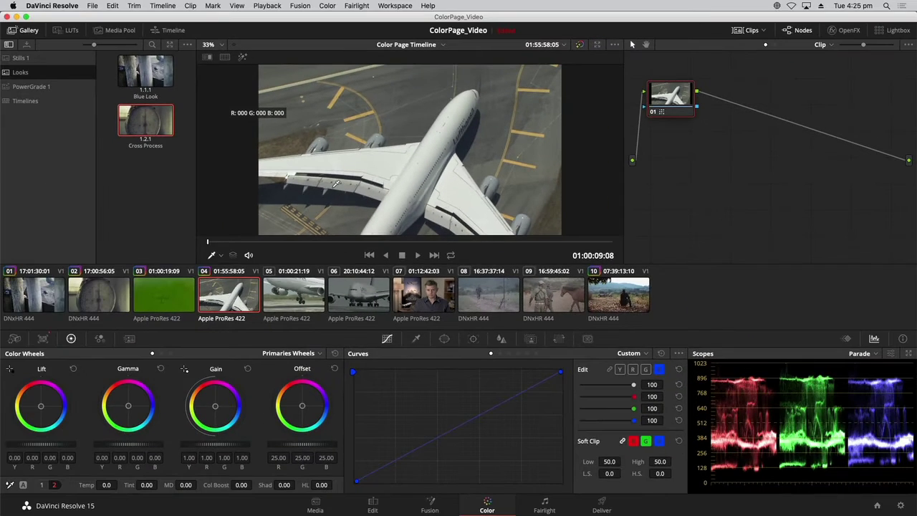
Step: Check clip 04 against clip 05, and undo and redo the shot match to compare before and after
key("Down")
key("Up")
key("super+z")
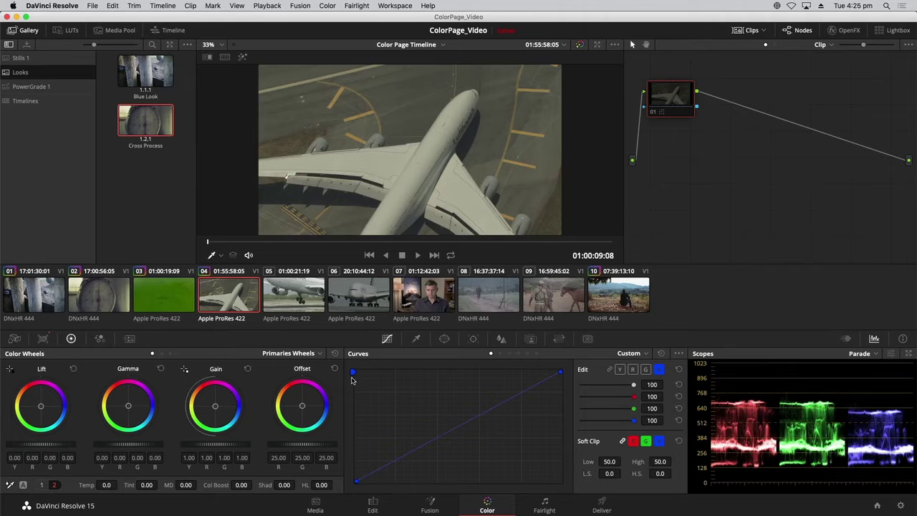
key("super+shift+z")
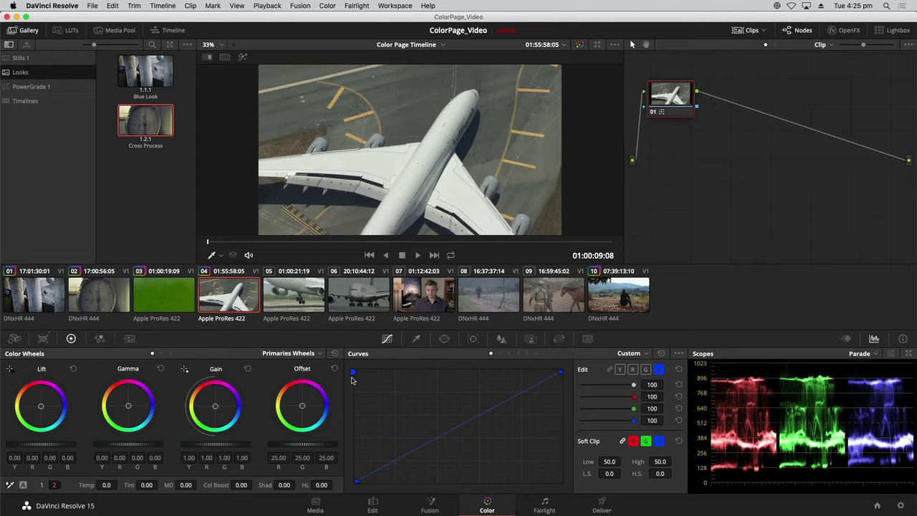
Step: Step back and forth between matched clip 04 and clip 05 to compare their color and exposure
key("Down")
key("Up")
key("Down")
key("Up")
key("Down")
key("Up")
key("Down")
key("Up")
key("Down")
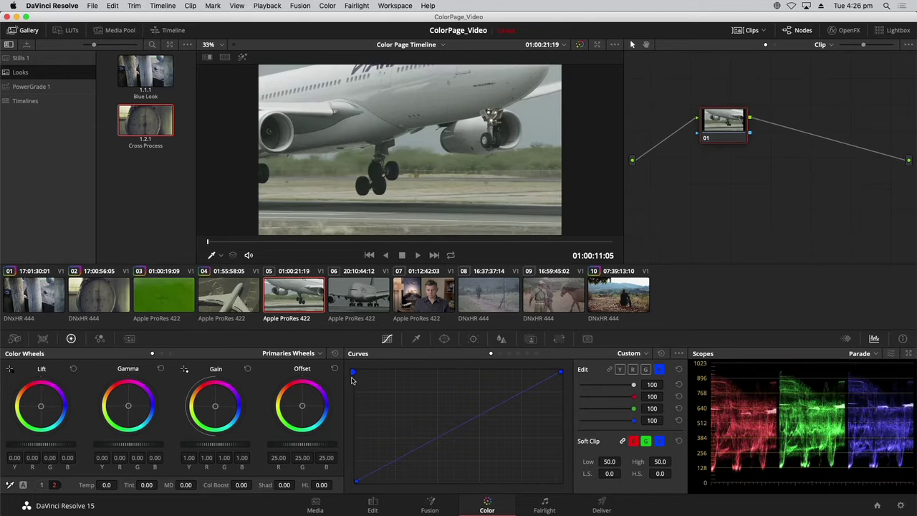
key("Up")
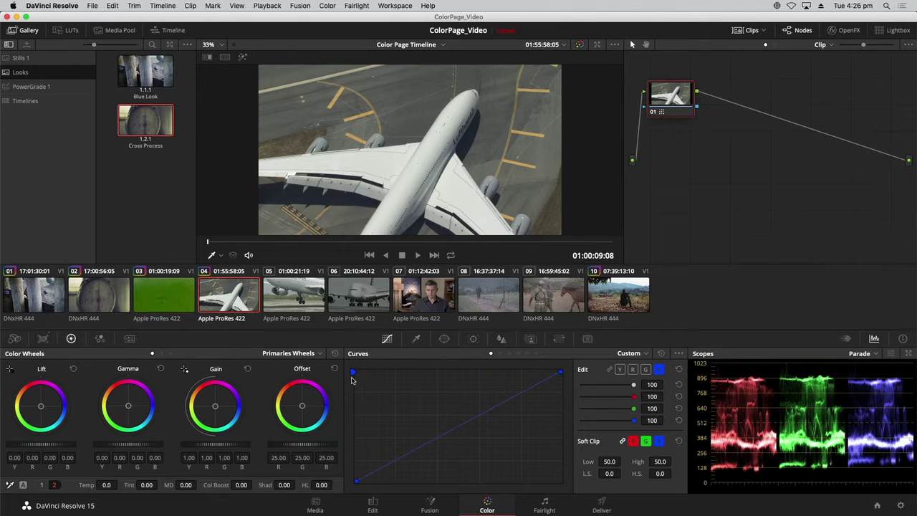
Step: Go to clip 06 and shot match it to clip 05
key("Down")
key("Down")
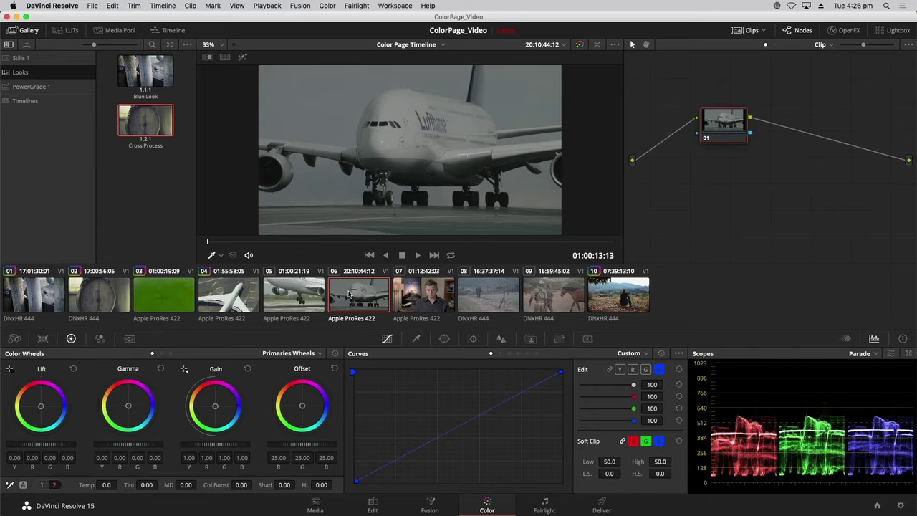
right_click(282, 298)
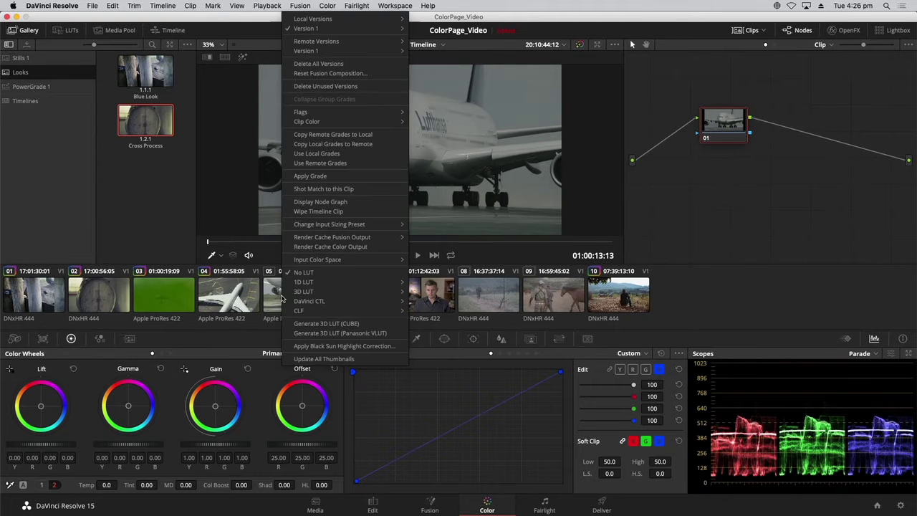
left_click(319, 189)
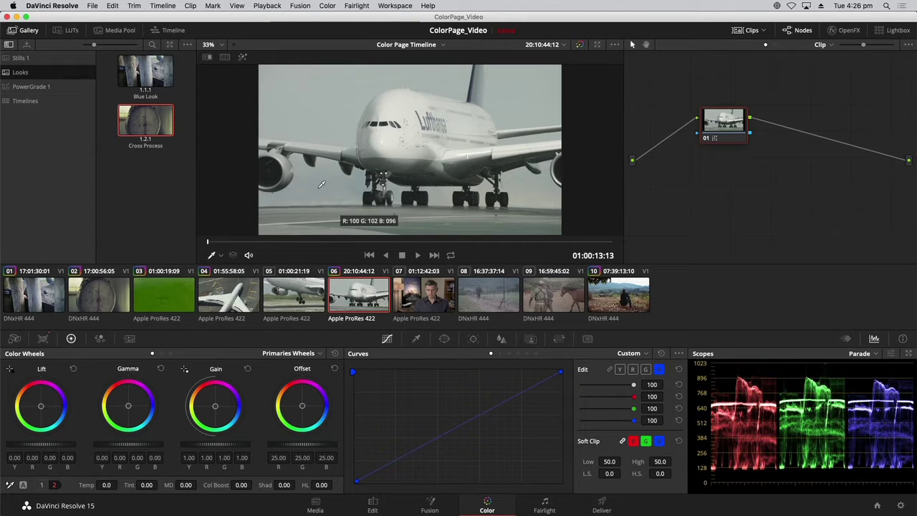
Step: Step through the aircraft clips starting from clip 04 to review the shot matches
key("Up")
key("Up")
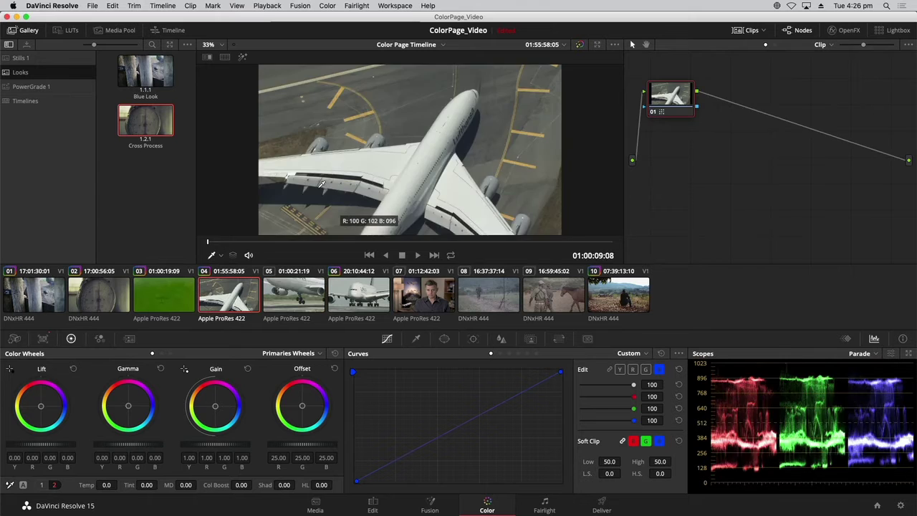
key("Down")
key("Up")
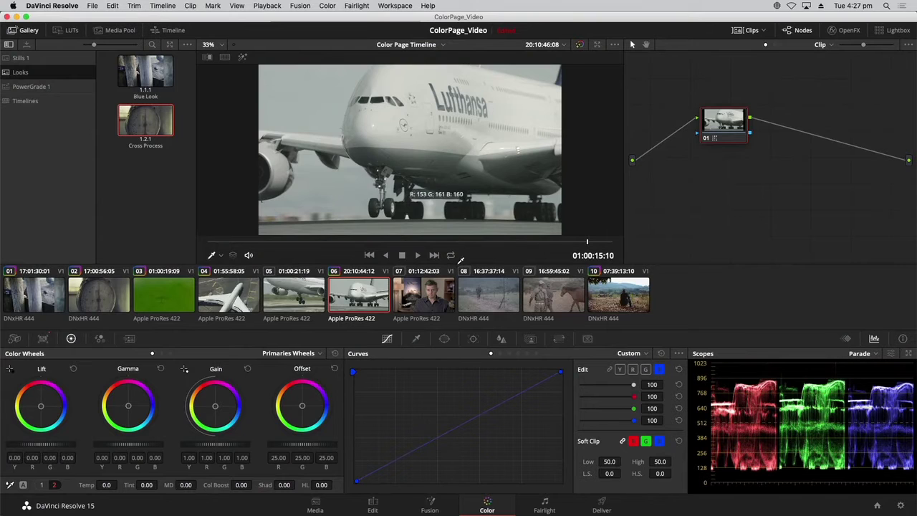
Step: Step repeatedly between clip 08 and clip 09 to compare their color balance and contrast
left_click(502, 306)
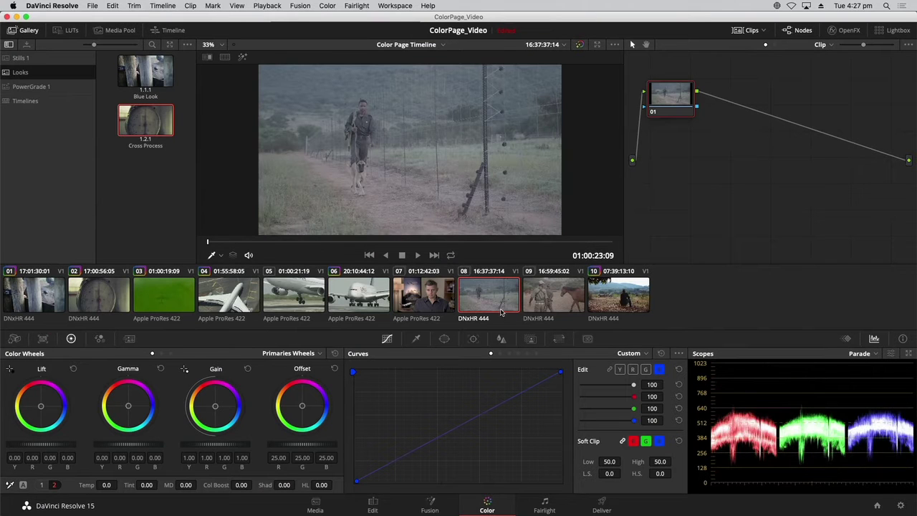
key("Down")
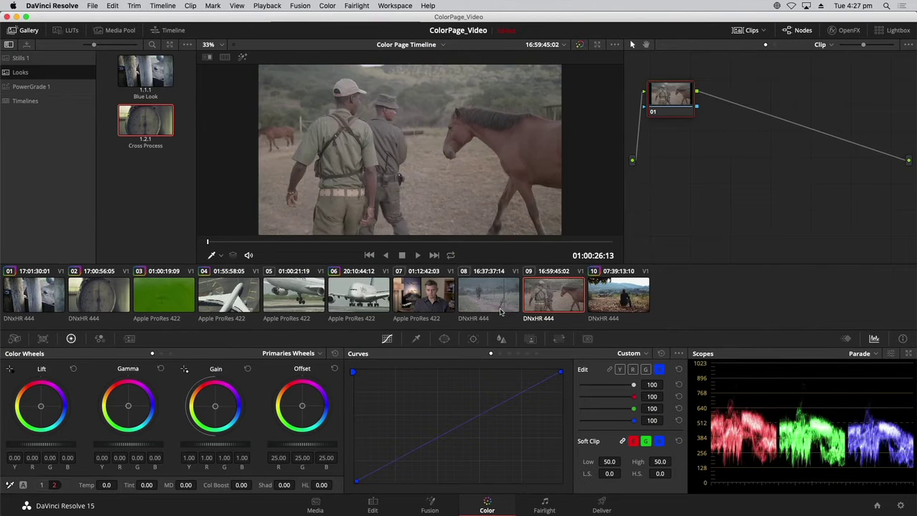
key("Up")
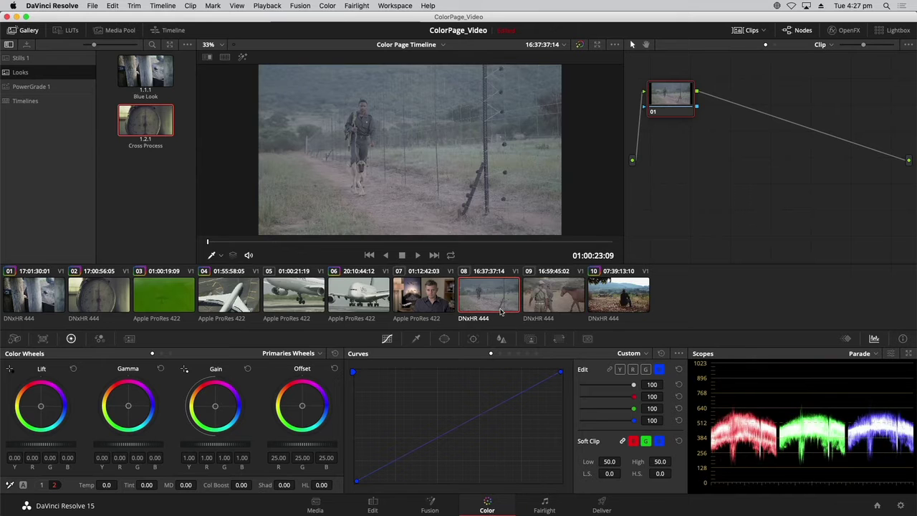
key("Down")
key("Up")
key("Down")
key("Up")
key("Down")
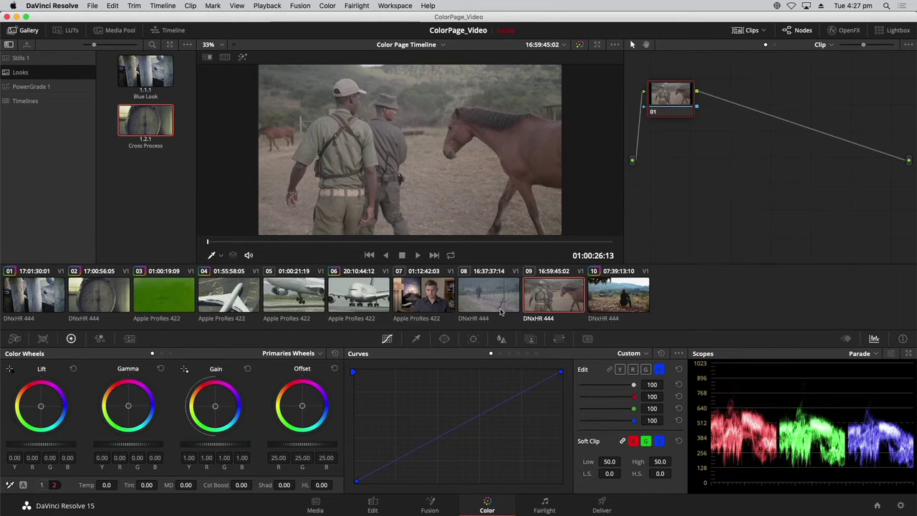
key("Up")
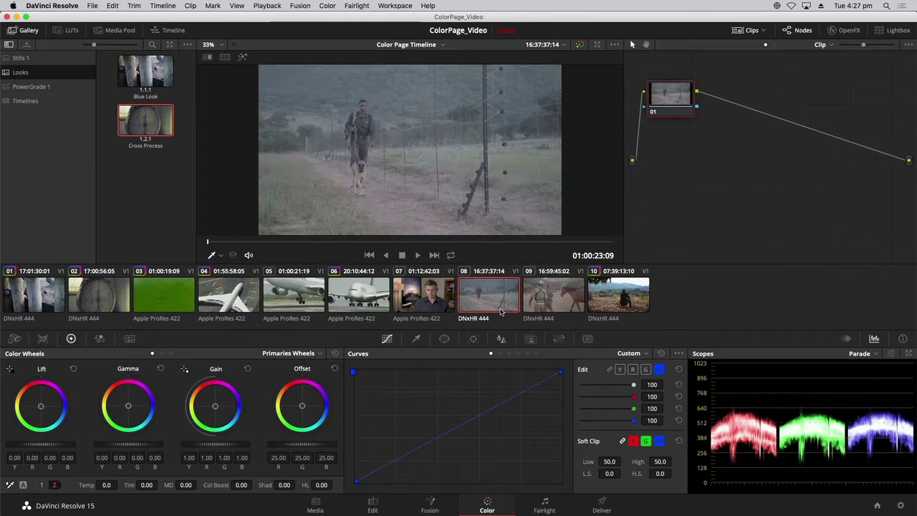
key("Down")
key("Up")
key("Down")
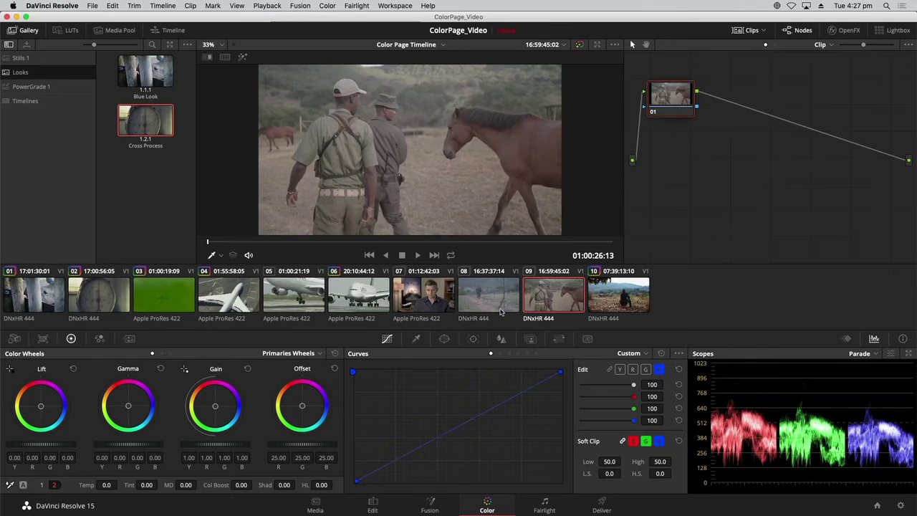
left_click(500, 311)
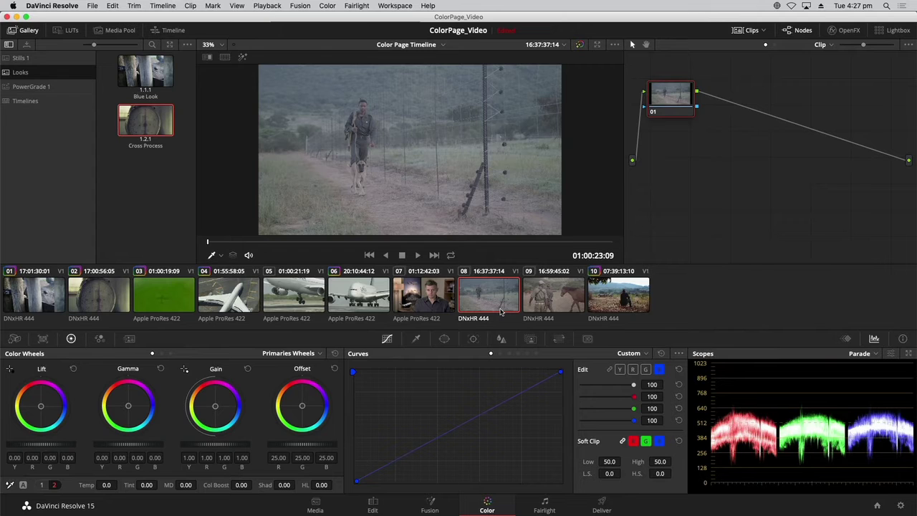
Step: Grab a still of clip 09 into the Stills 1 album and label it Reference
key("Down")
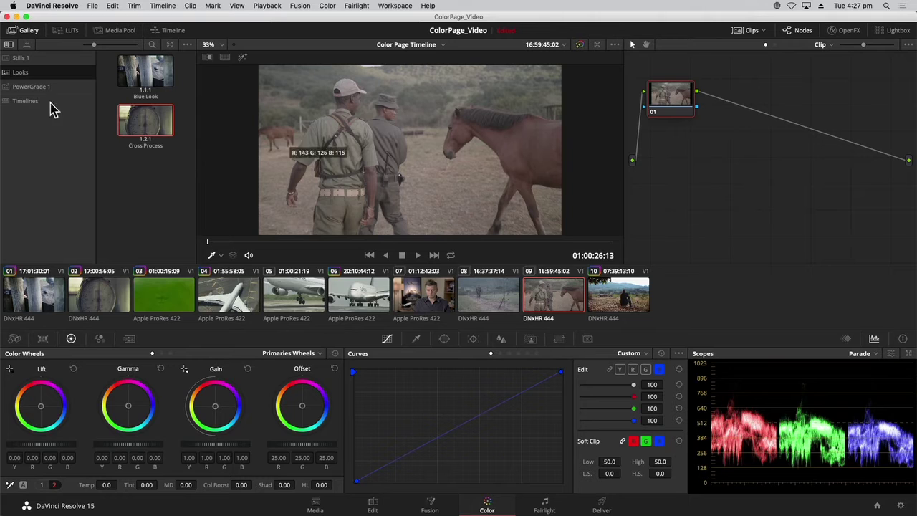
left_click(22, 61)
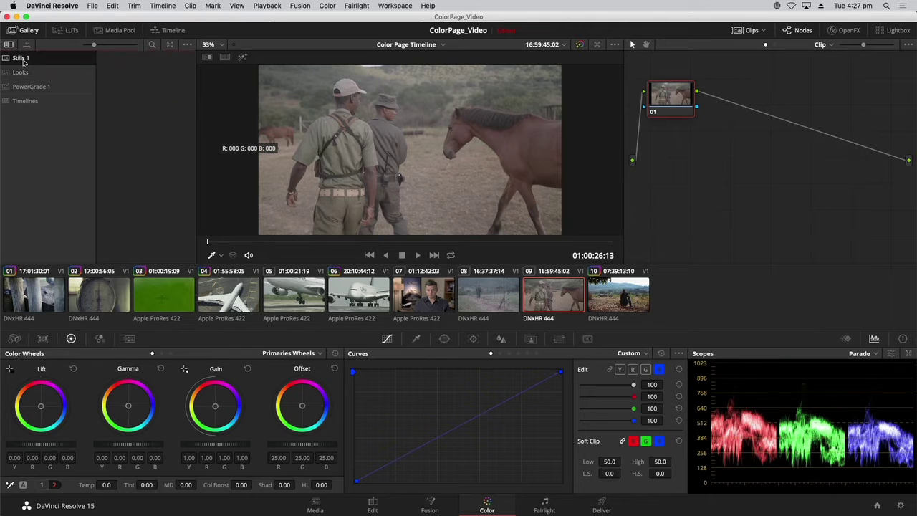
right_click(392, 133)
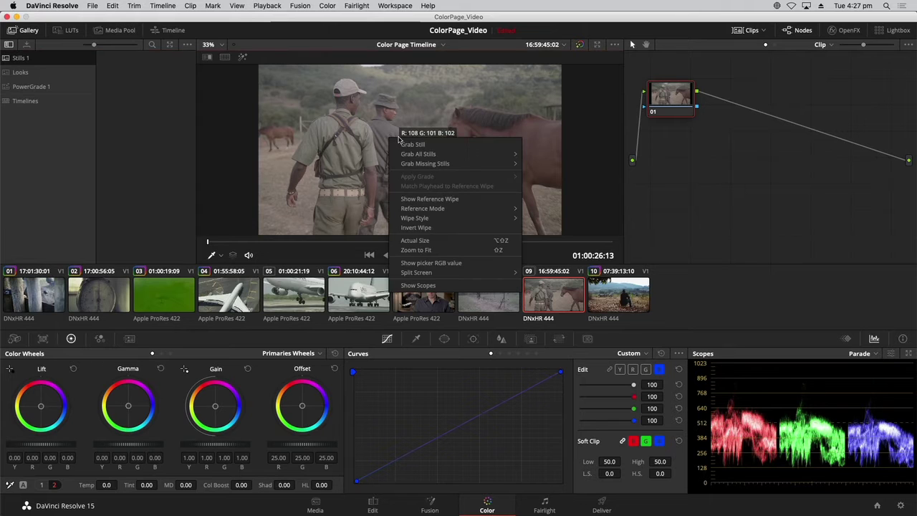
left_click(418, 148)
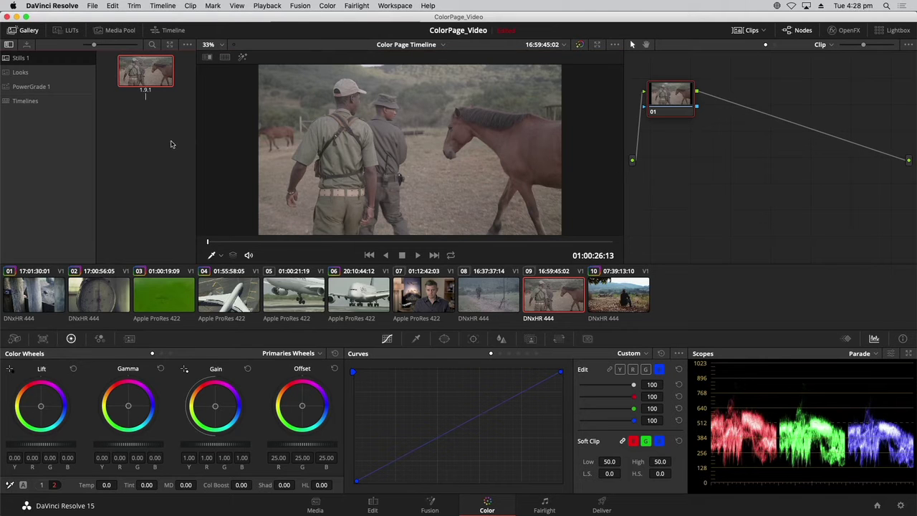
type("erence")
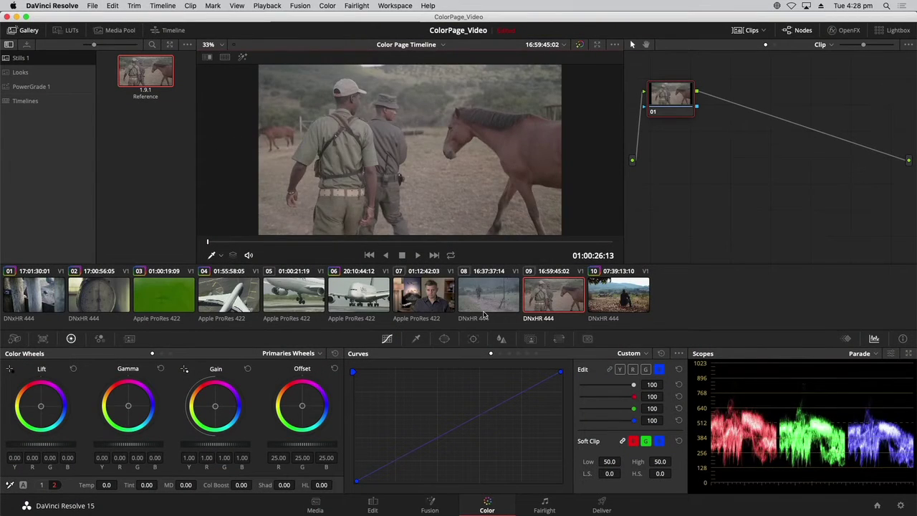
Step: Display the Reference still as an image wipe over clip 08, toggling the wipe off and on
left_click(484, 314)
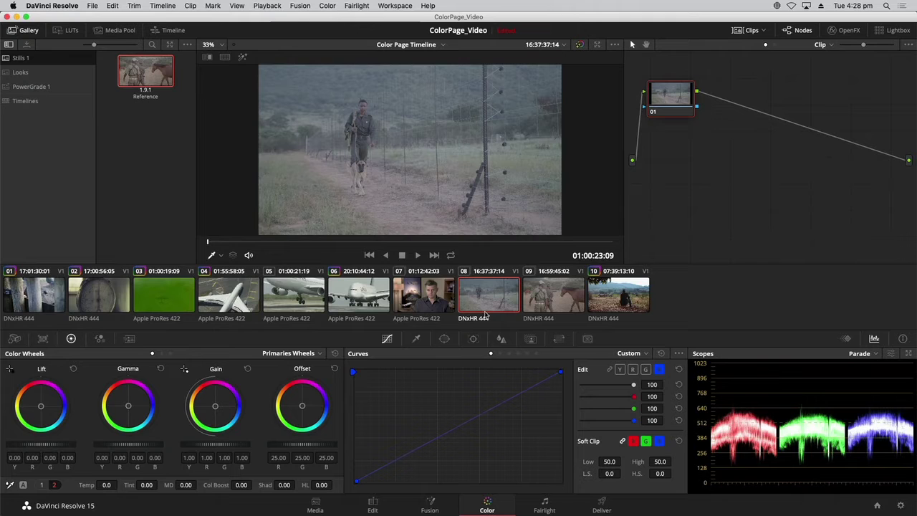
double_click(145, 70)
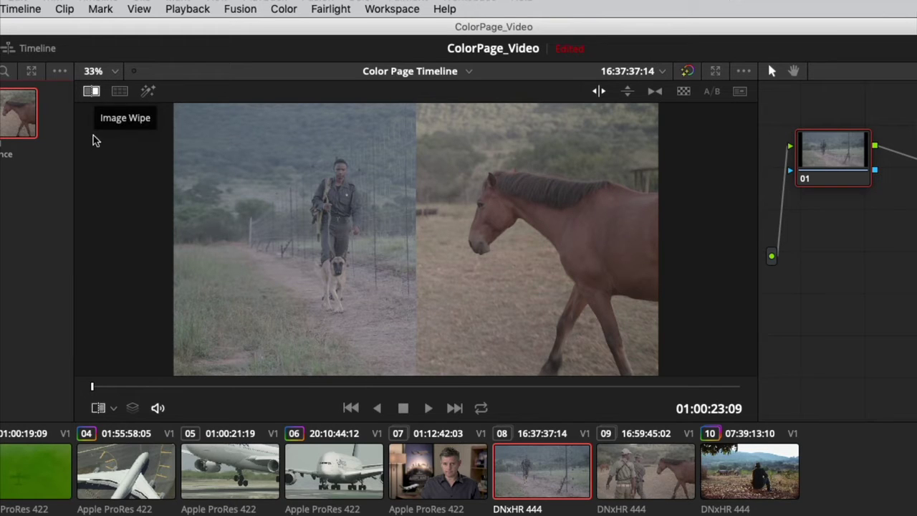
left_click(91, 93)
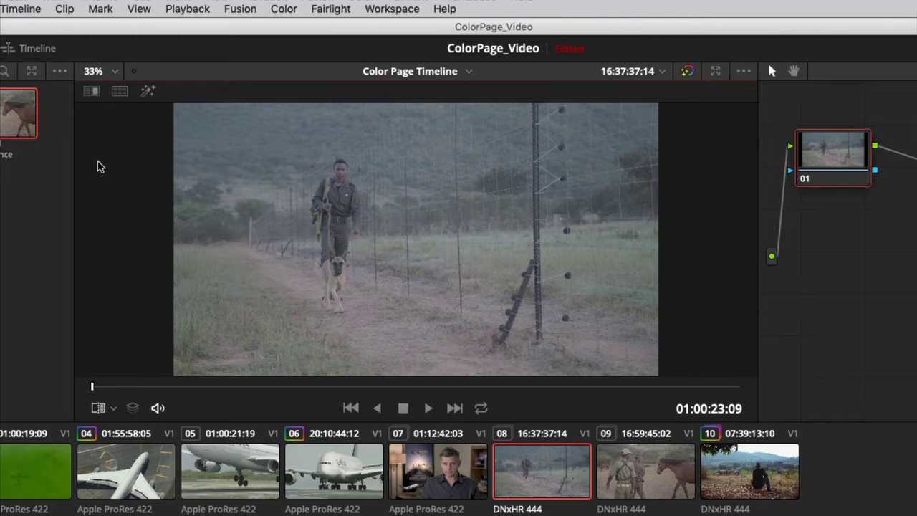
left_click(92, 92)
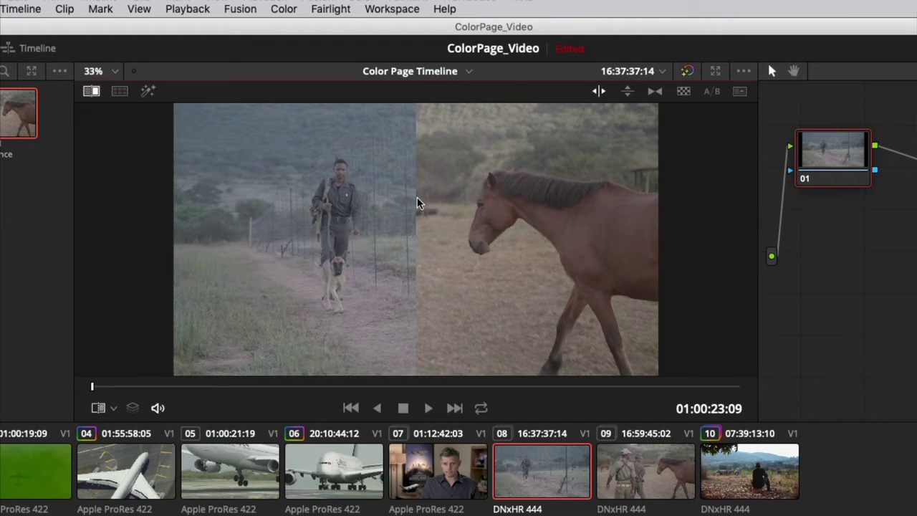
Step: Slide the wipe edge across the images, try the top-bottom split, and return to the side-by-side split with its edge just past centre
mouse_move(418, 203)
left_mouse_down()
mouse_move(286, 203)
mouse_move(565, 186)
mouse_move(383, 198)
mouse_move(423, 194)
left_mouse_up()
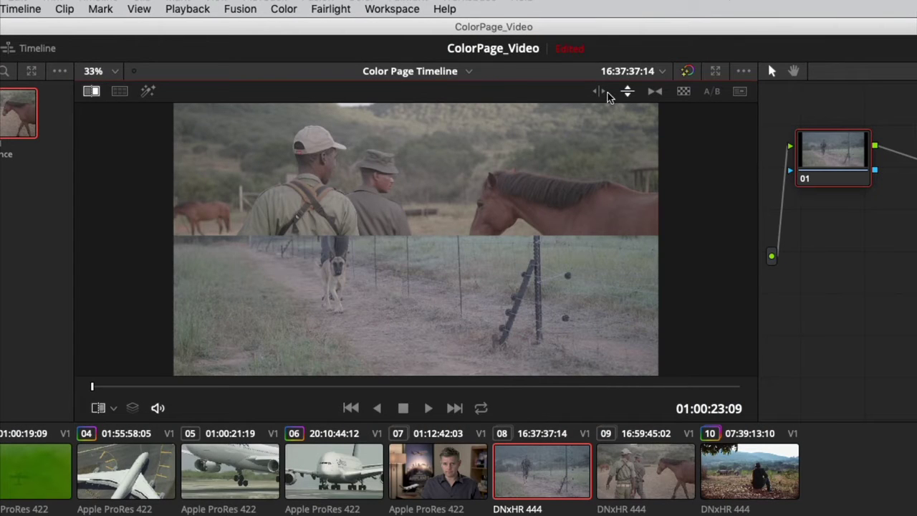
left_click(599, 91)
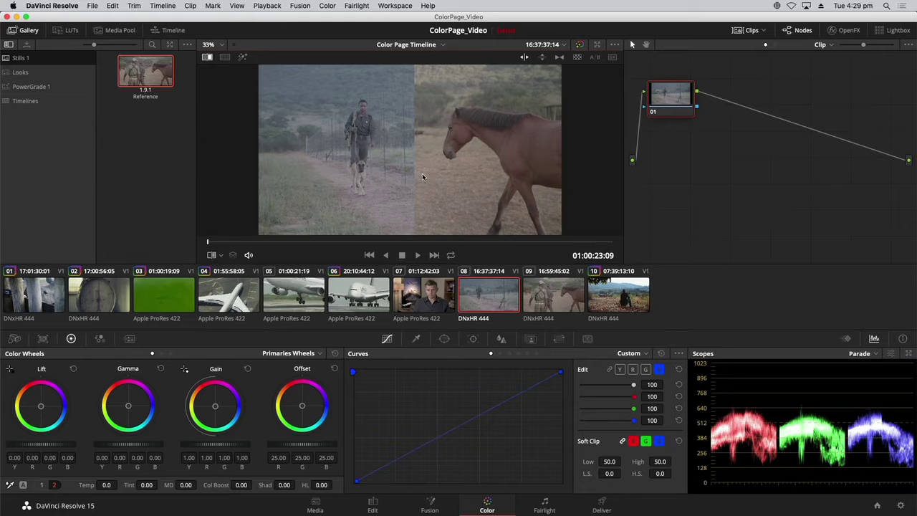
mouse_move(417, 176)
left_mouse_down()
mouse_move(342, 183)
mouse_move(502, 173)
mouse_move(402, 173)
mouse_move(427, 172)
left_mouse_up()
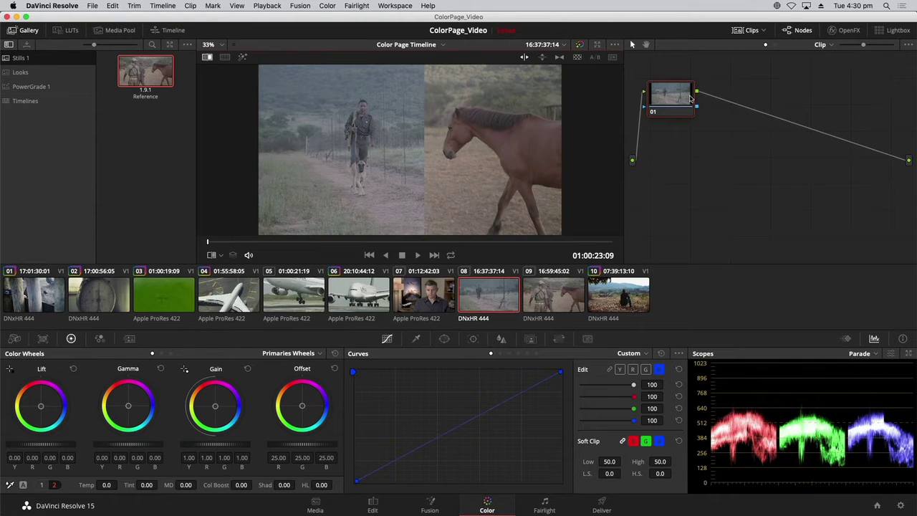
Step: Move clip 08's first node slightly inward in the node graph and label it Match
left_click_drag(670, 99, 687, 138)
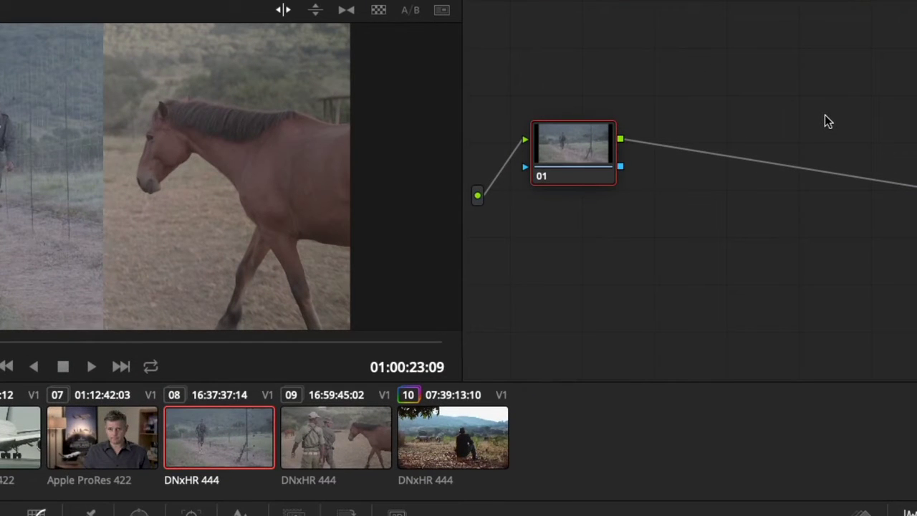
right_click(565, 146)
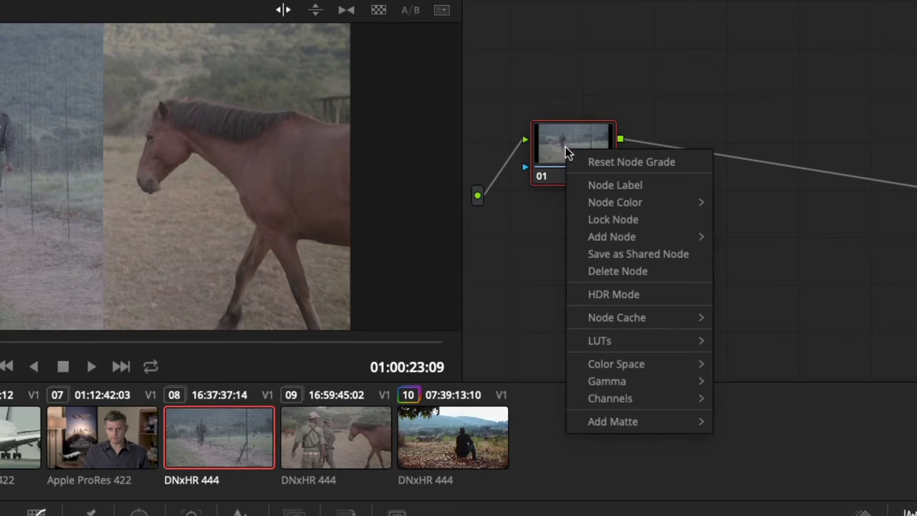
left_click(606, 185)
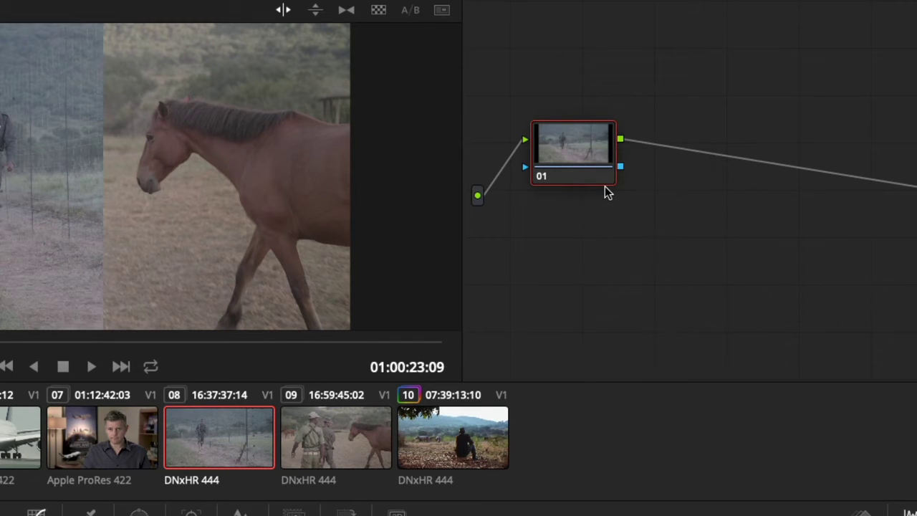
type("Match")
key("Return")
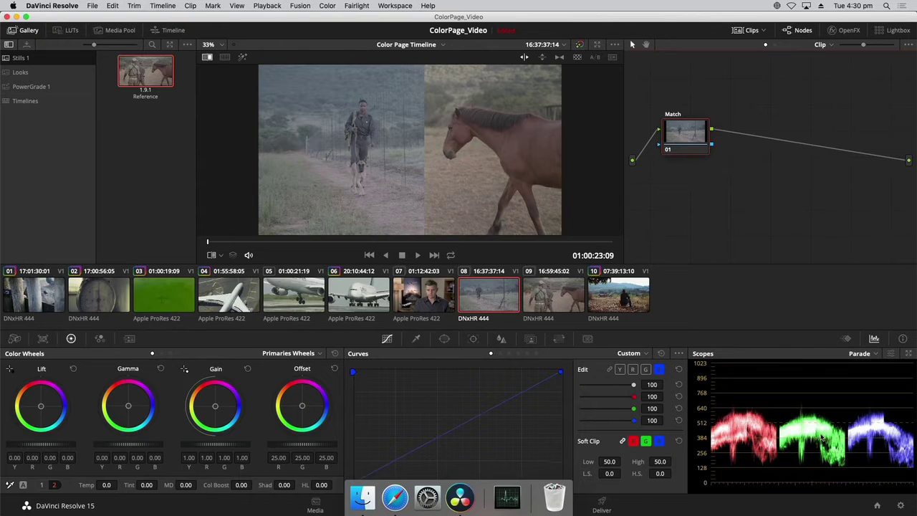
Step: Raise clip 08's red highlights by moving the red custom curve's white point slightly inward along the top edge
left_click(633, 369)
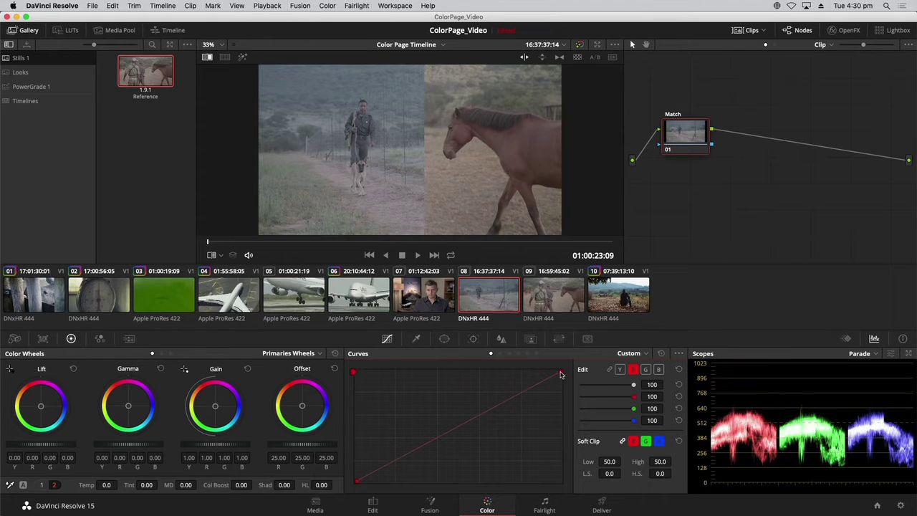
left_click_drag(561, 374, 560, 372)
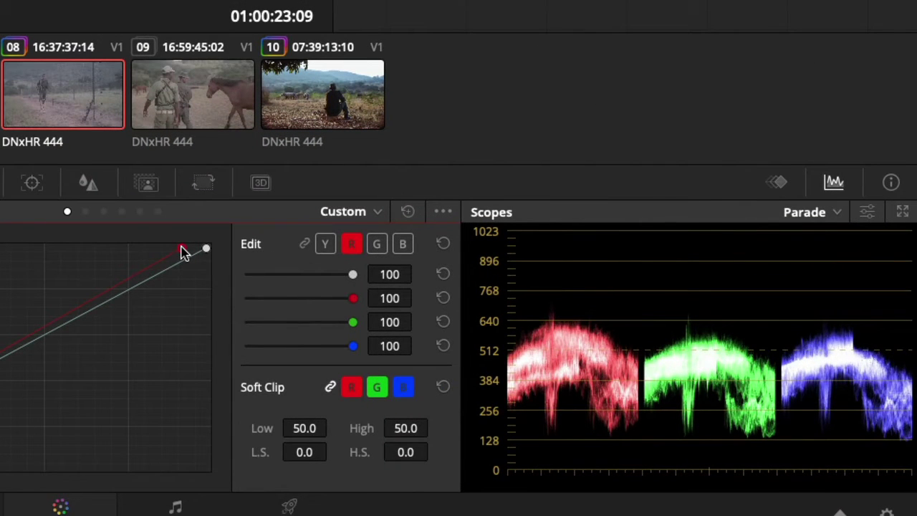
mouse_move(188, 247)
left_mouse_down()
mouse_move(171, 248)
mouse_move(184, 247)
left_mouse_up()
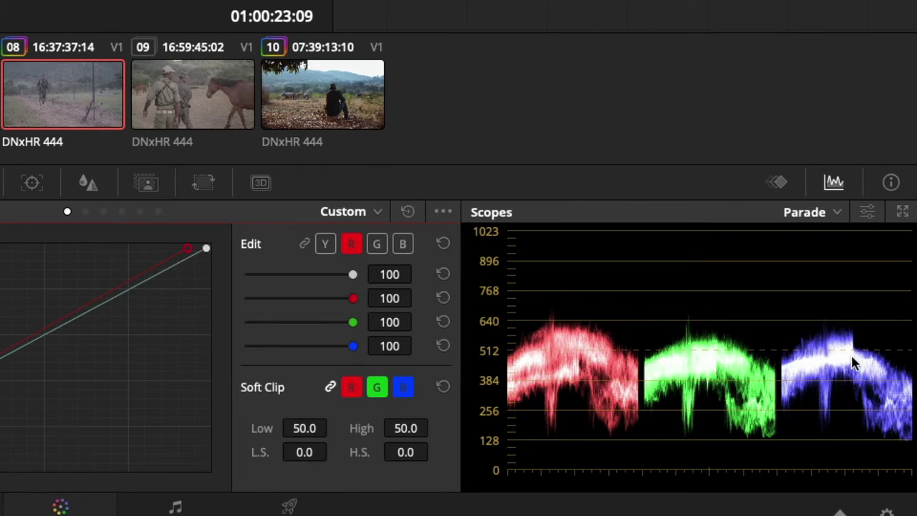
Step: Reduce clip 08's blue highlights by lowering the blue custom curve's white point to match the reference
left_click(405, 245)
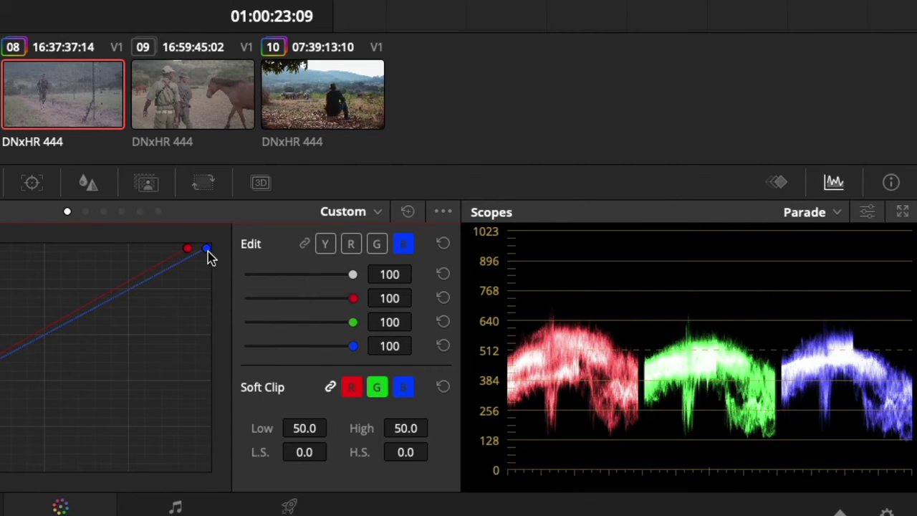
left_click_drag(207, 250, 213, 275)
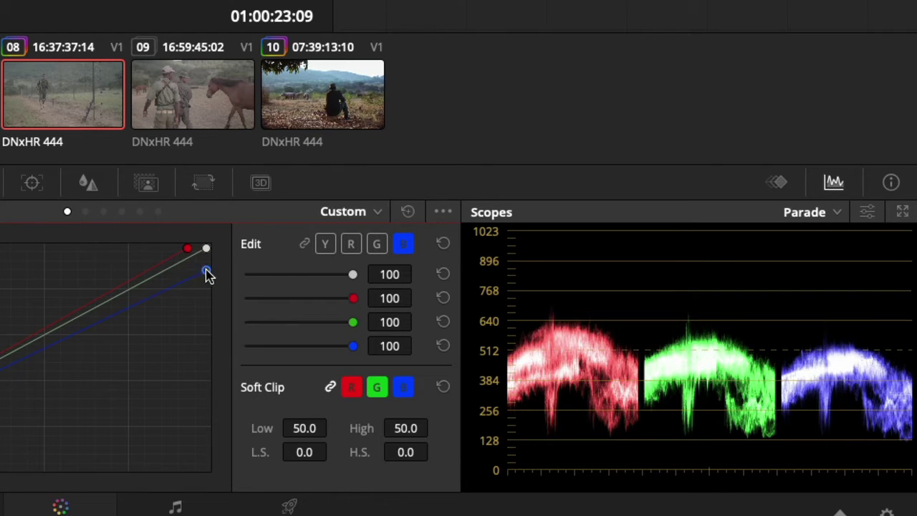
left_click_drag(207, 275, 211, 277)
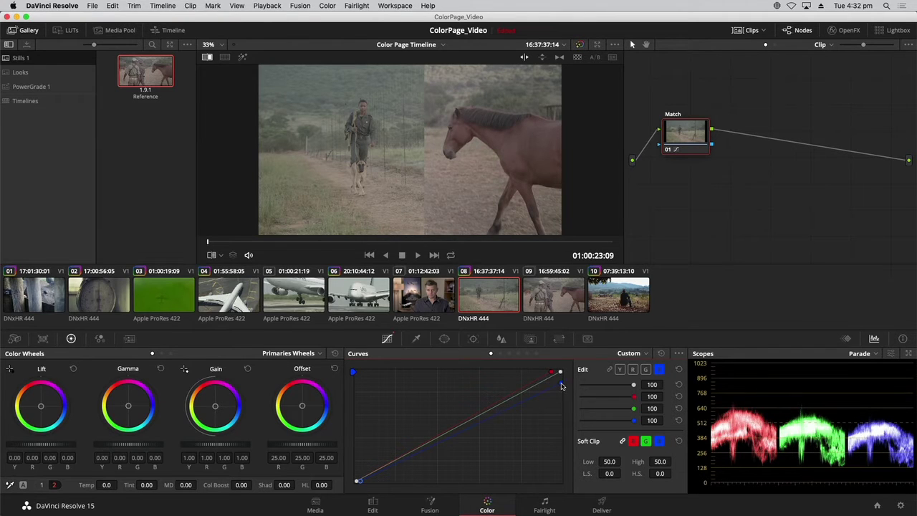
left_click_drag(562, 387, 562, 385)
Step: Lower the green custom curve's white point slightly and sweep the wipe edge across the image to check the match
left_click(646, 369)
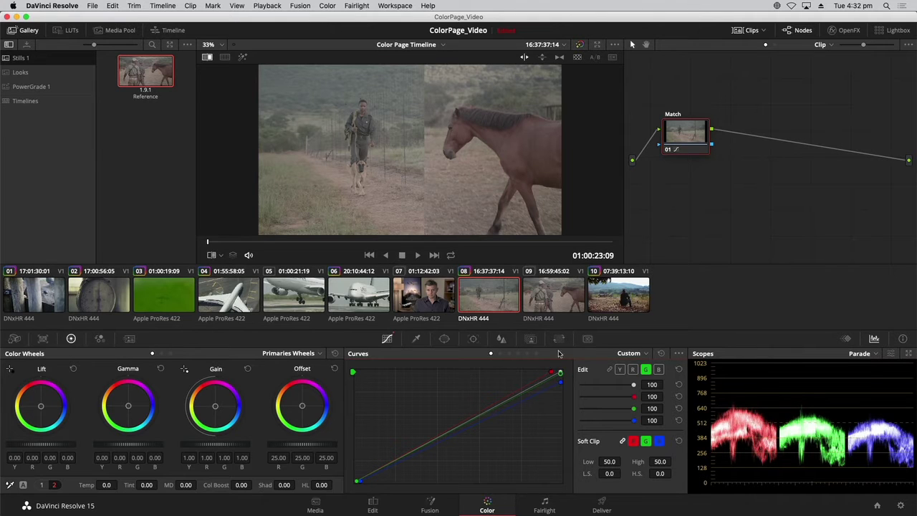
left_click_drag(421, 171, 453, 157)
left_click_drag(453, 157, 358, 157)
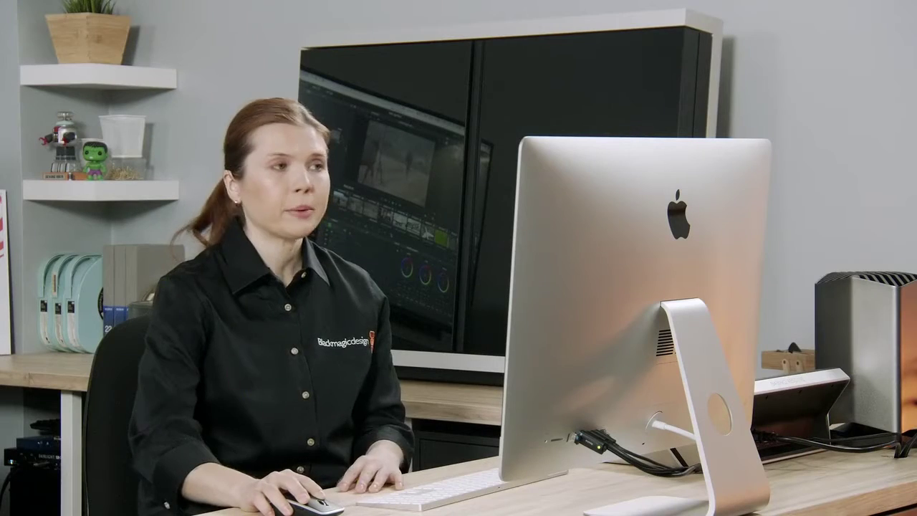
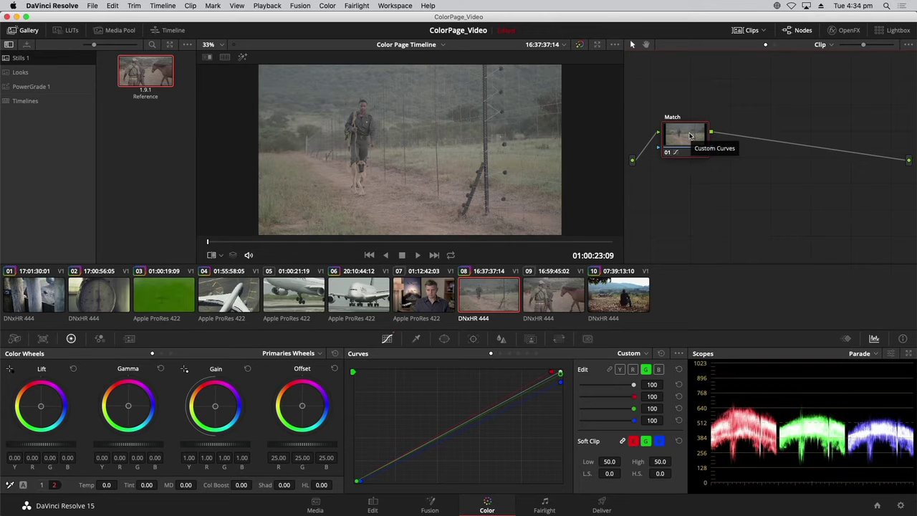
Step: Add a serial node after the Match node in clip 08 and label it Contrast
key("alt+s")
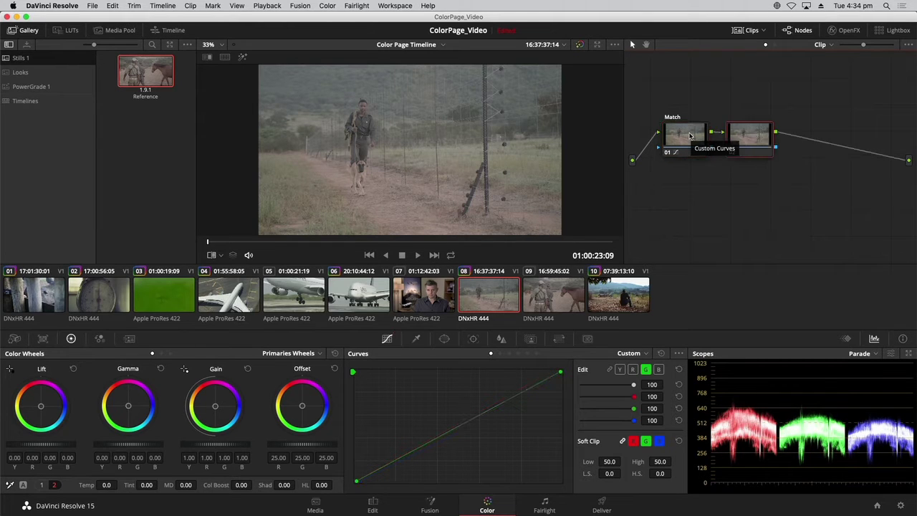
right_click(761, 140)
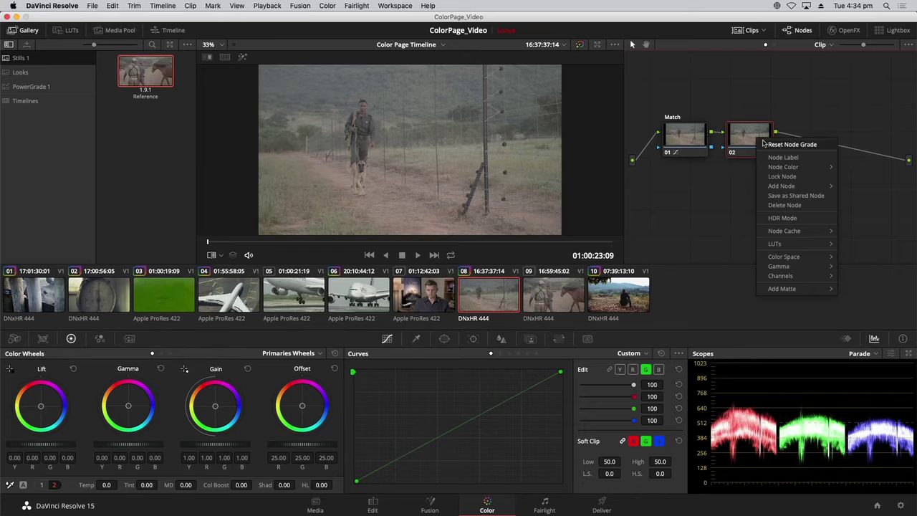
left_click(777, 159)
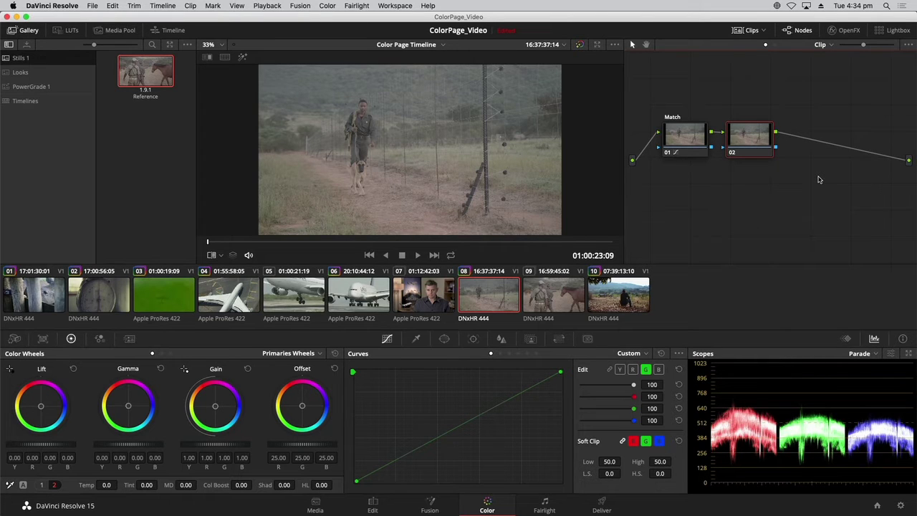
type("Contrast")
key("Return")
Step: Raise the Contrast node's contrast to 1.346 and lower its pivot to 0.357
left_click(42, 485)
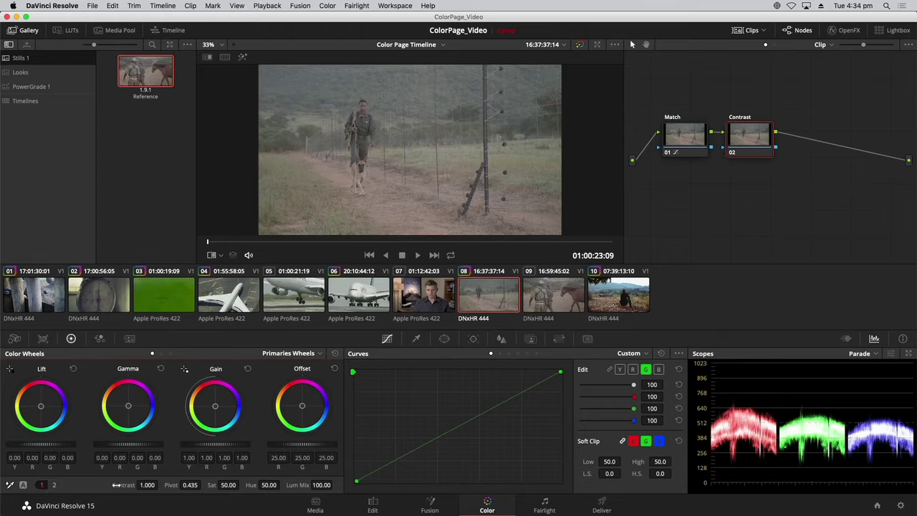
left_click_drag(160, 485, 160, 485)
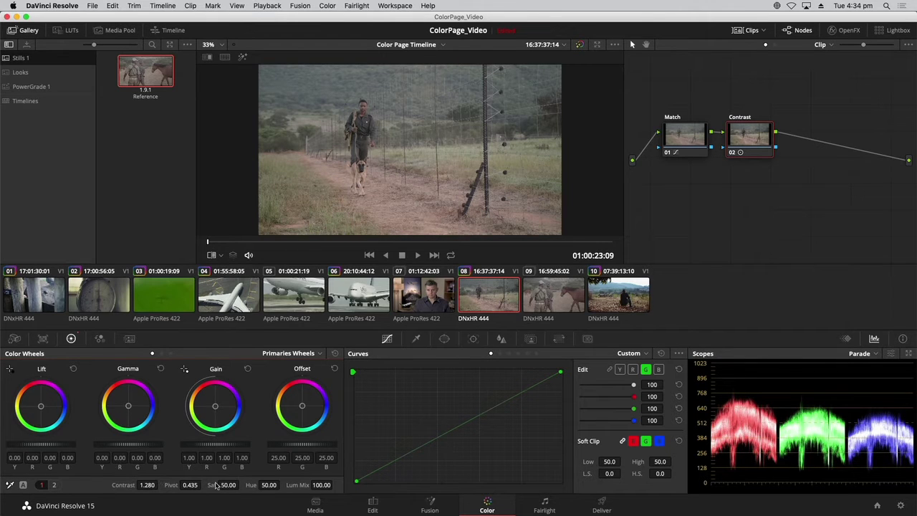
left_click_drag(190, 485, 160, 485)
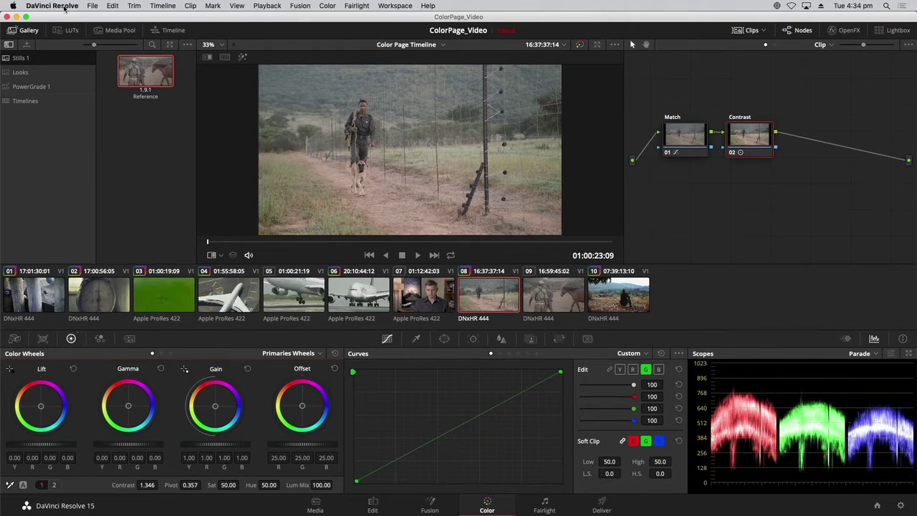
Step: Copy the Contrast node's grade from clip 08 and paste it onto a new serial node in clip 09
left_click(115, 6)
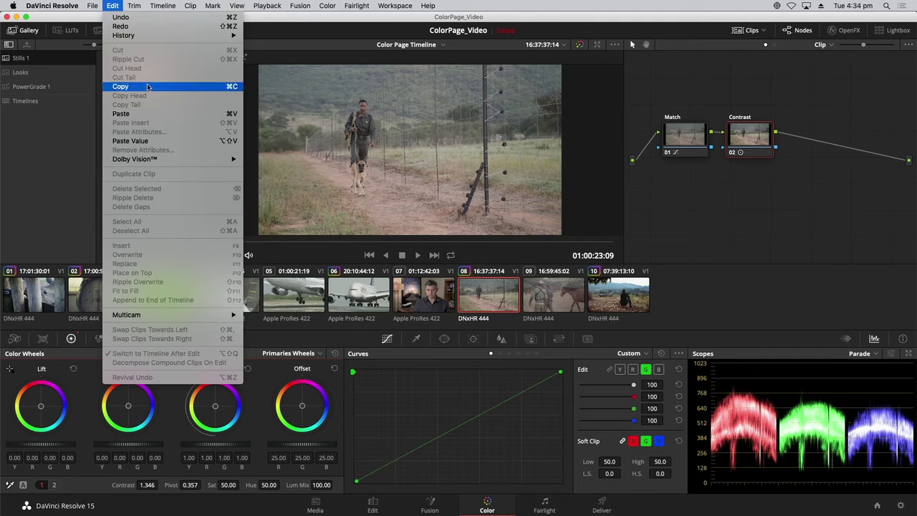
left_click(143, 114)
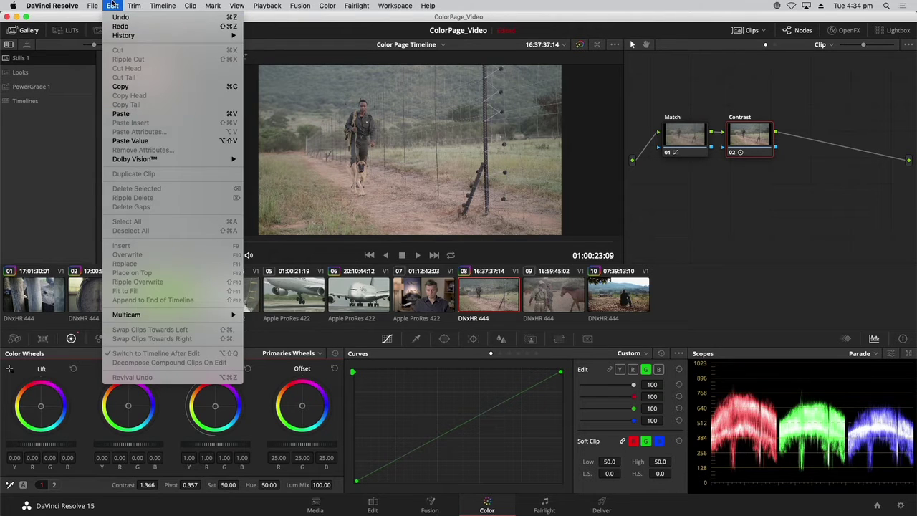
left_click(557, 301)
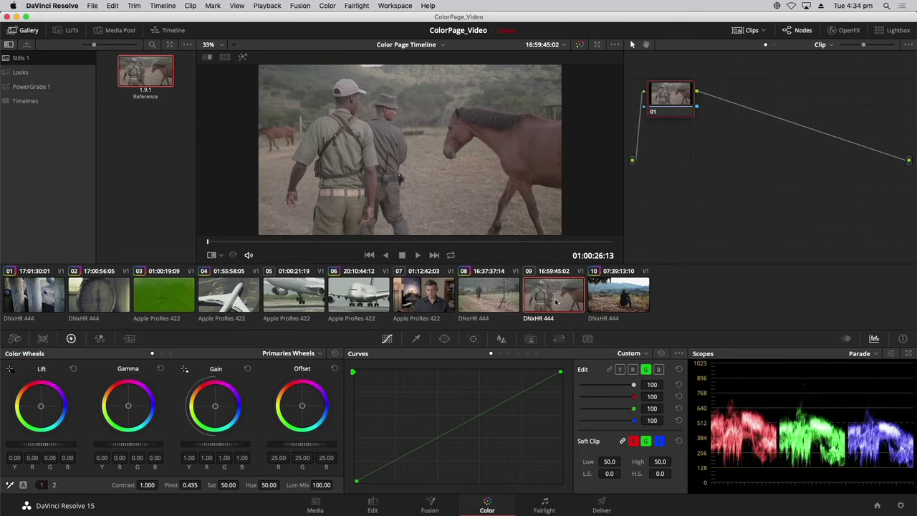
left_click_drag(657, 113, 683, 135)
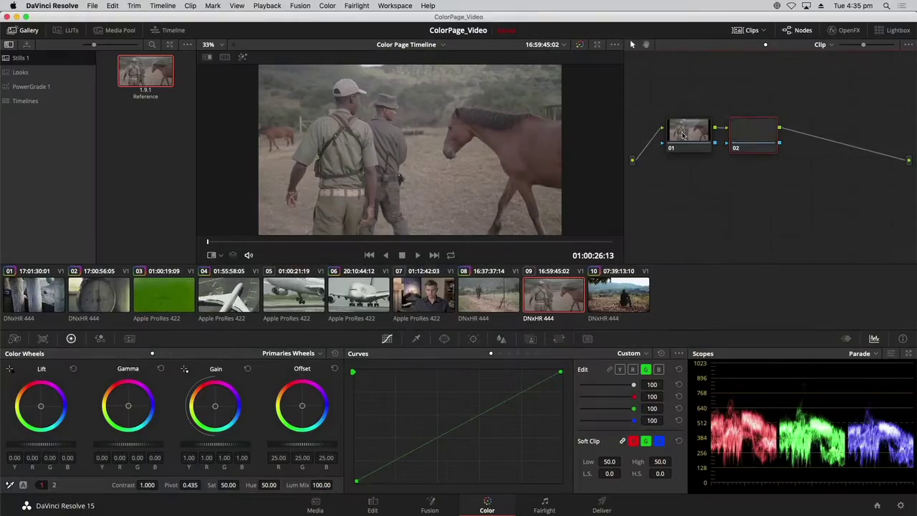
key("alt+s")
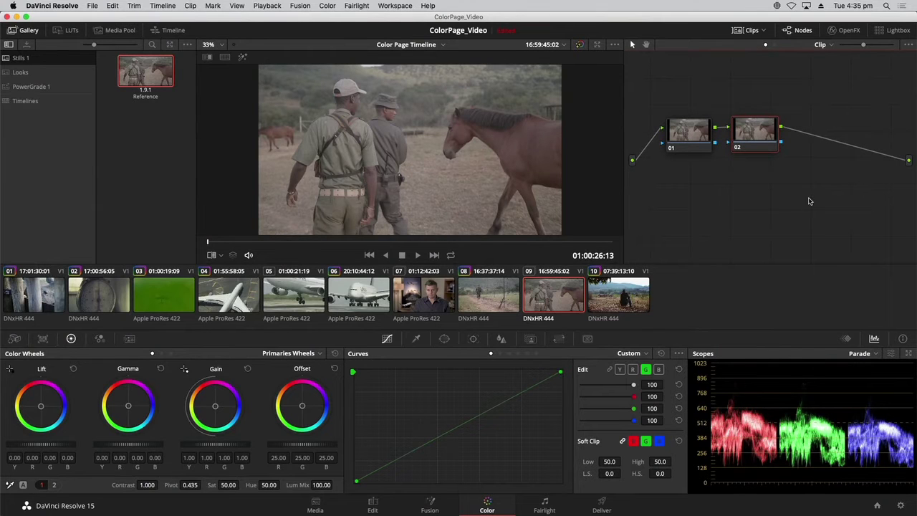
key("ctrl+v")
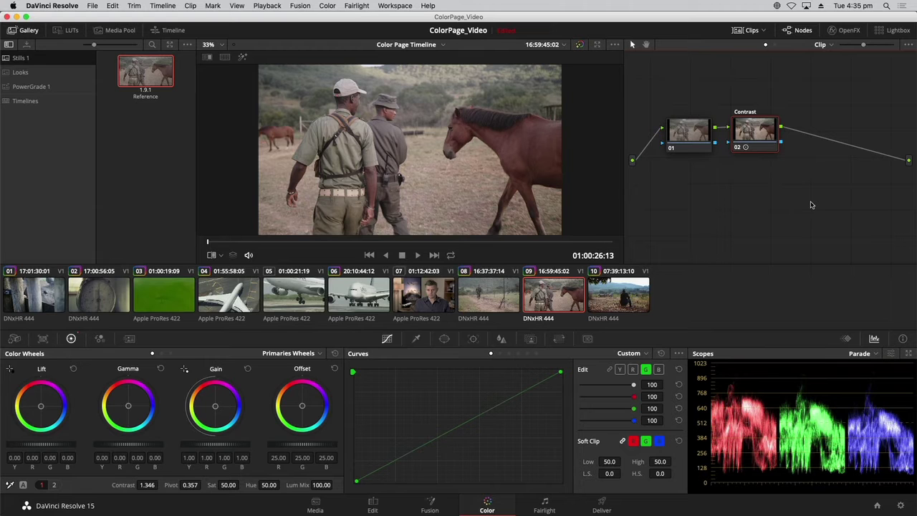
Step: Step back and forth between clips 08 and 09 to compare their matched grades
key("Up")
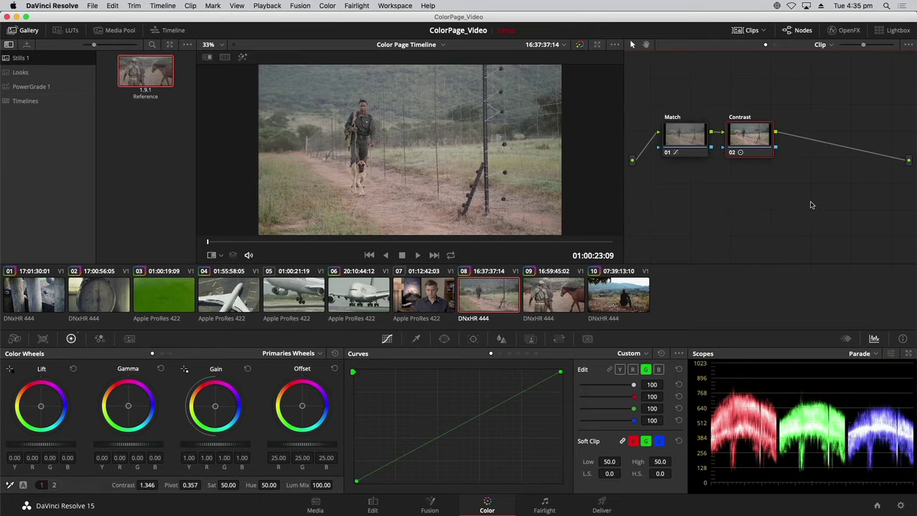
key("Down")
key("Up")
key("Down")
key("Up")
key("Down")
key("Up")
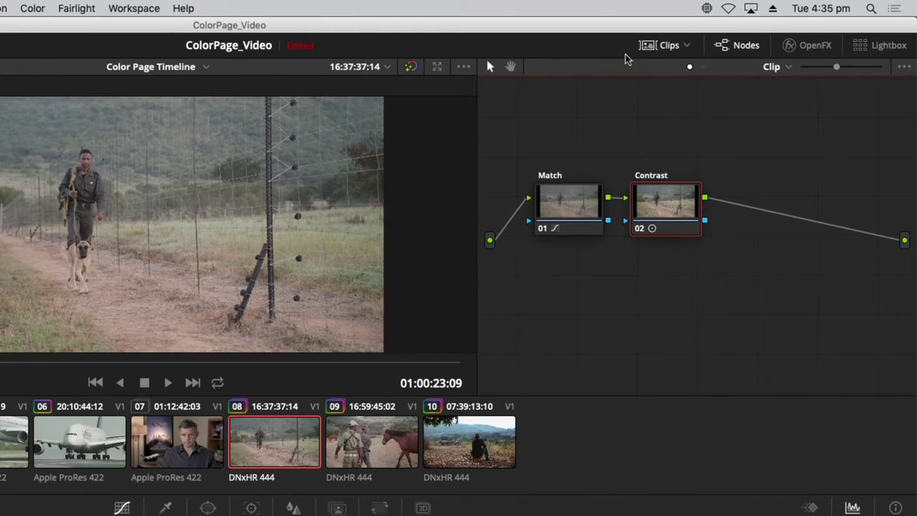
Step: Filter the clip thumbnails to show only graded clips, and switch the filter to ungraded clips
left_click(687, 48)
mouse_move(734, 192)
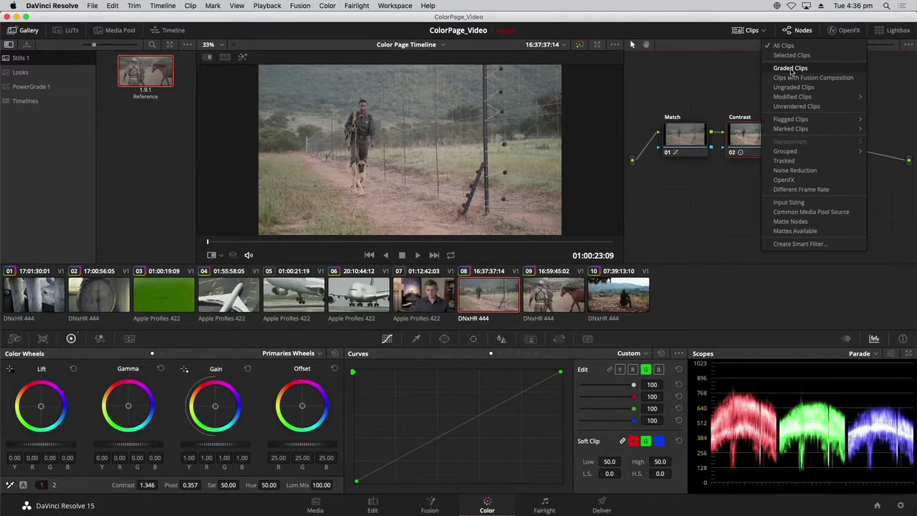
left_click(790, 68)
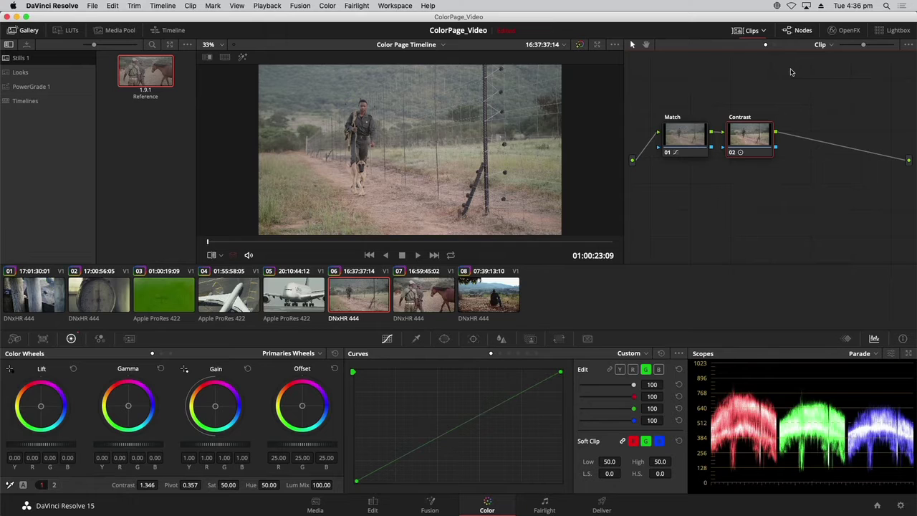
left_click(764, 36)
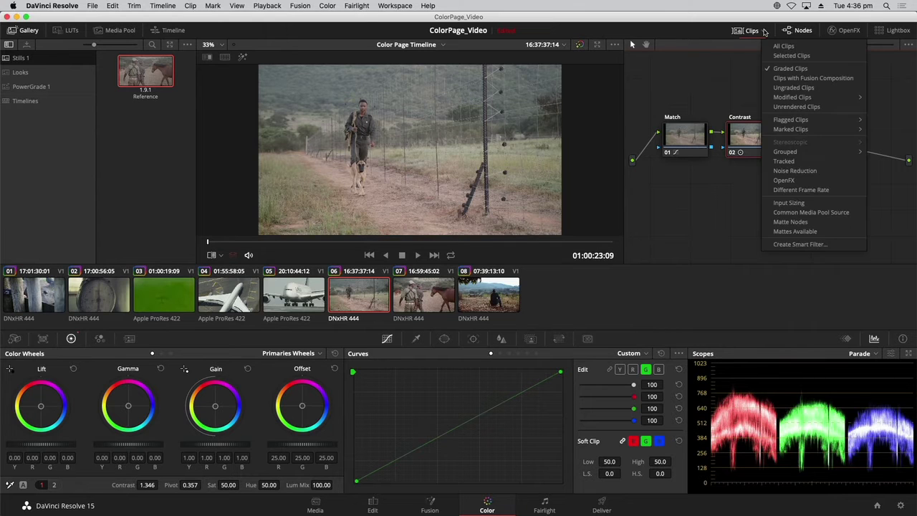
left_click(792, 88)
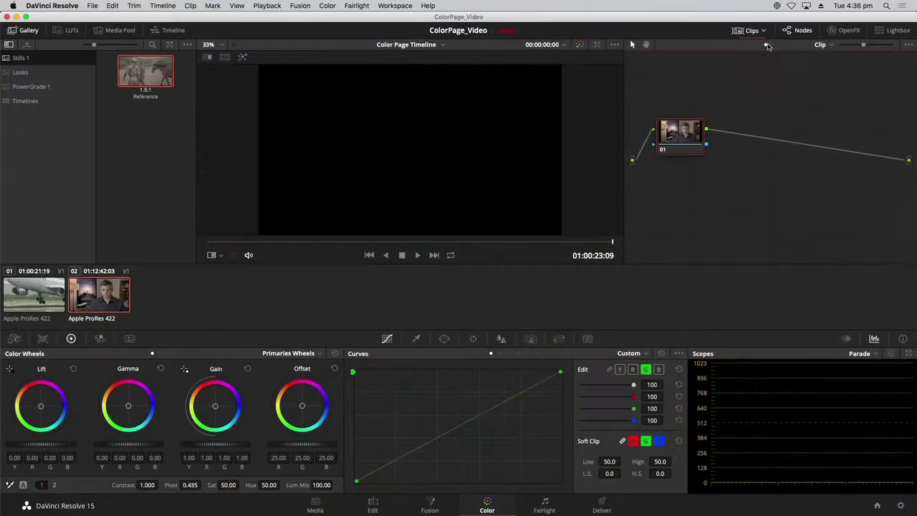
Step: Restore the display of all clips and look through the flagged-clip filter options without applying one
left_click(759, 32)
left_click(784, 45)
left_click(763, 31)
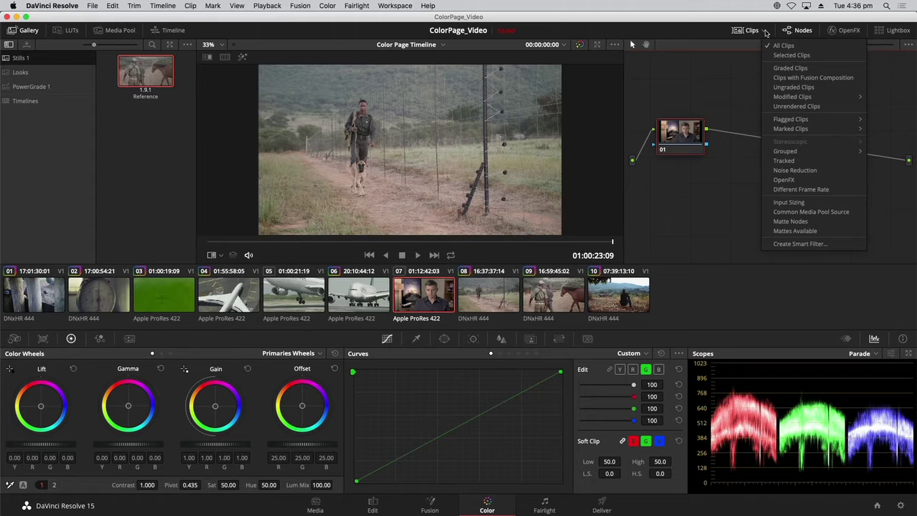
mouse_move(819, 122)
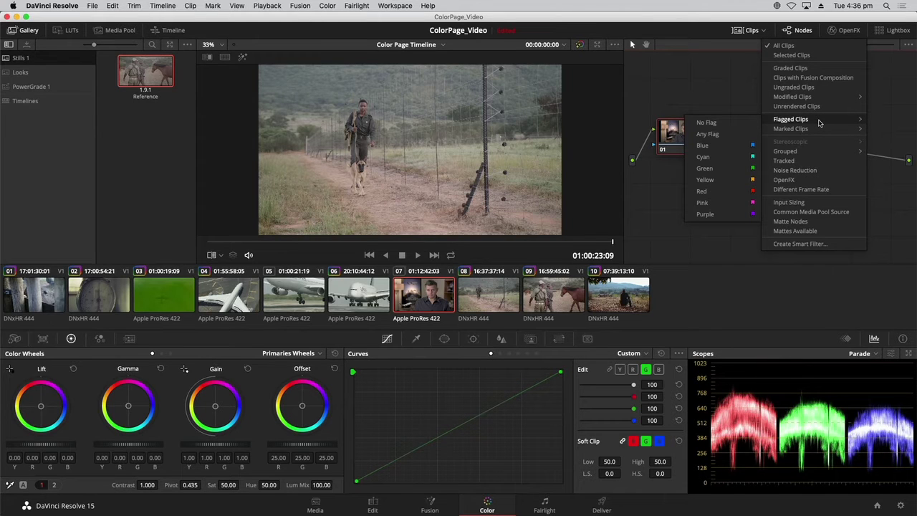
left_click(725, 289)
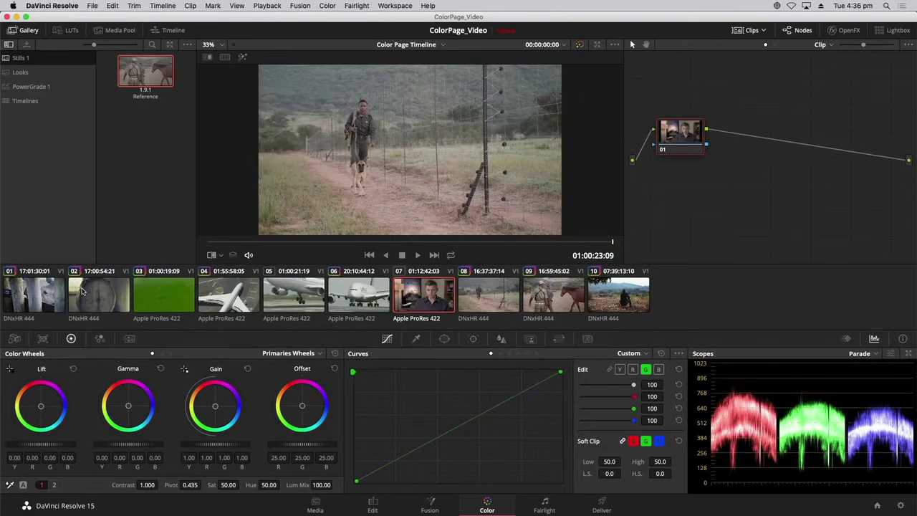
Step: Select clip 02 and step back and forth between it and clip 03 to compare them
left_click(83, 292)
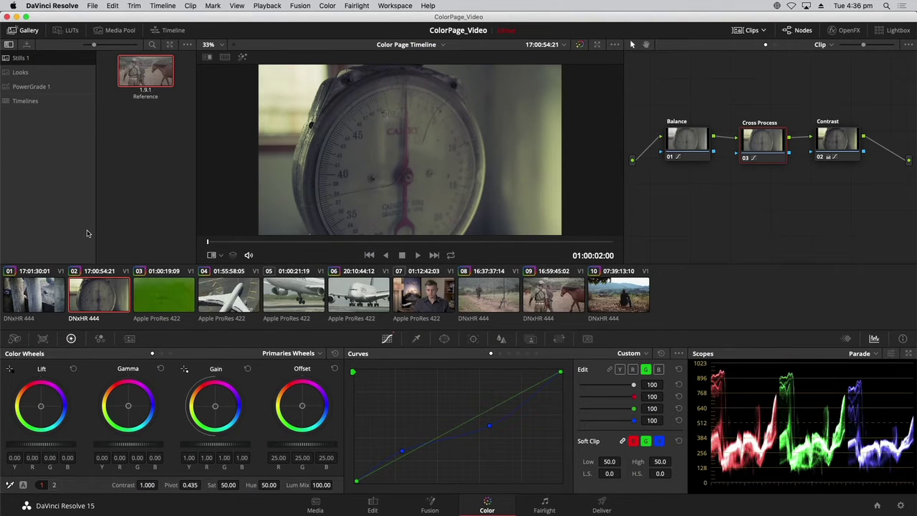
key("Down")
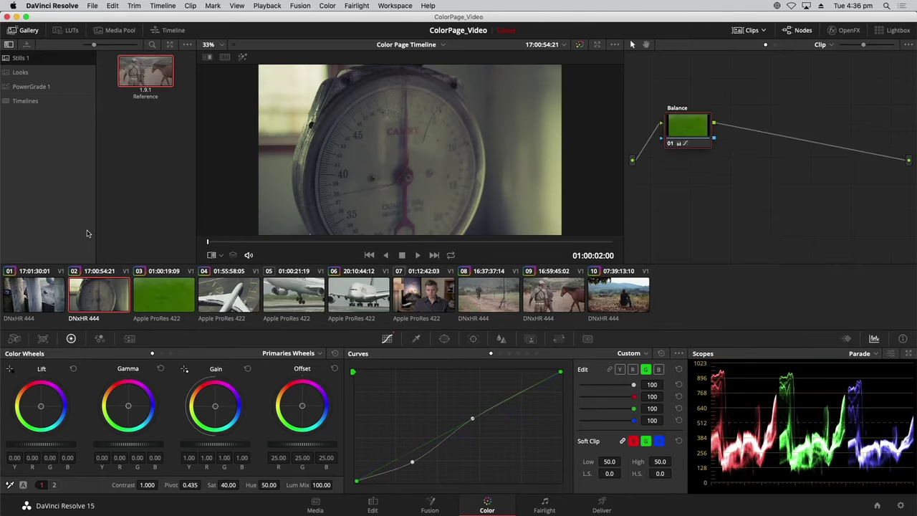
key("Up")
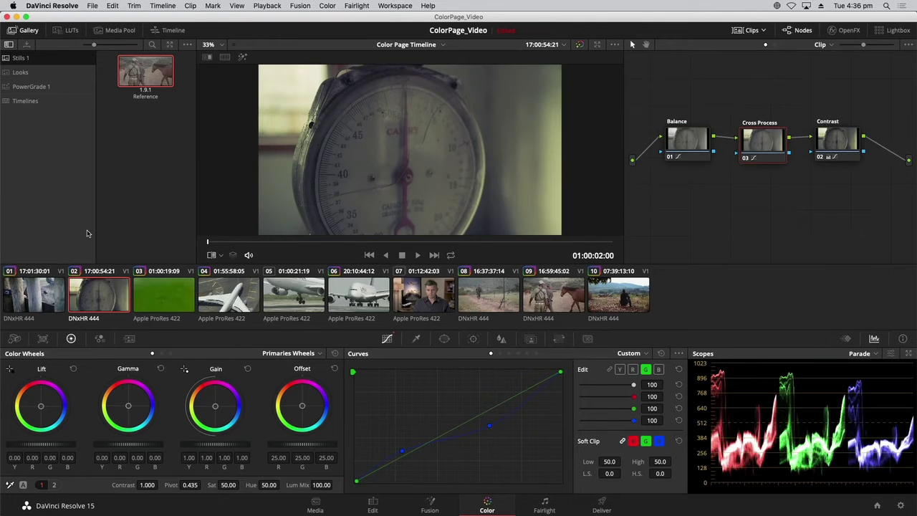
key("Down")
key("Up")
Step: Add a yellow flag to clip 02 and a blue flag to clip 03, and view them in the Edit page timeline
right_click(98, 296)
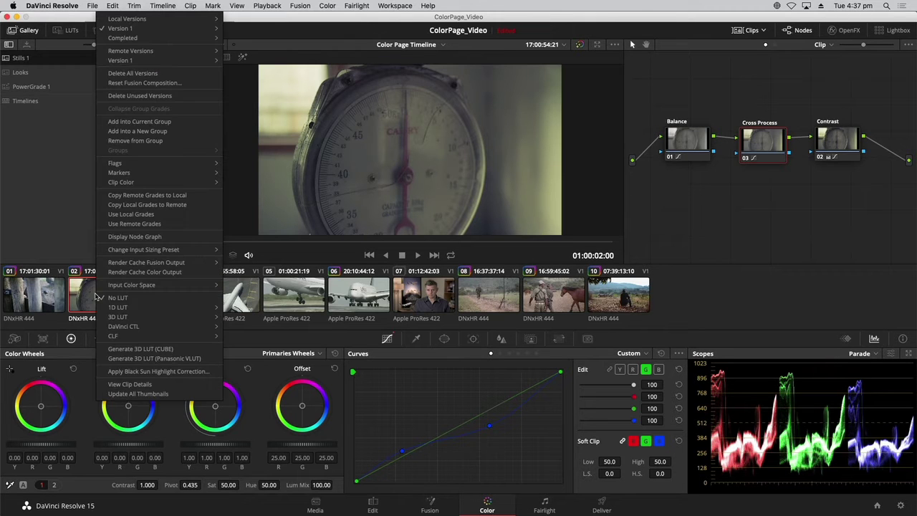
mouse_move(177, 164)
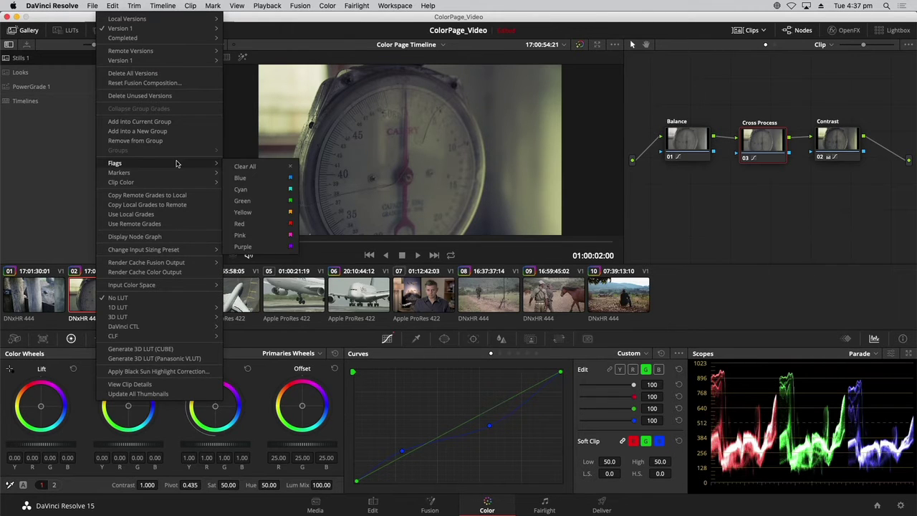
left_click(241, 213)
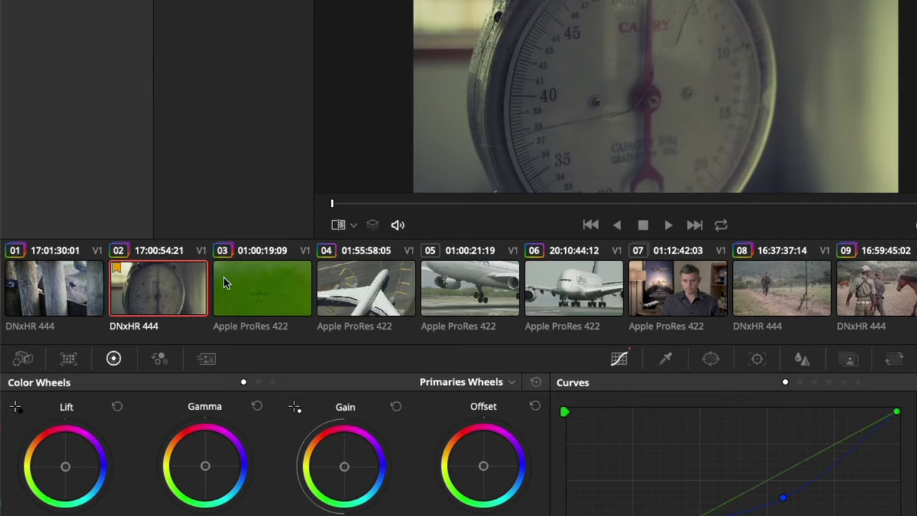
left_click(241, 291)
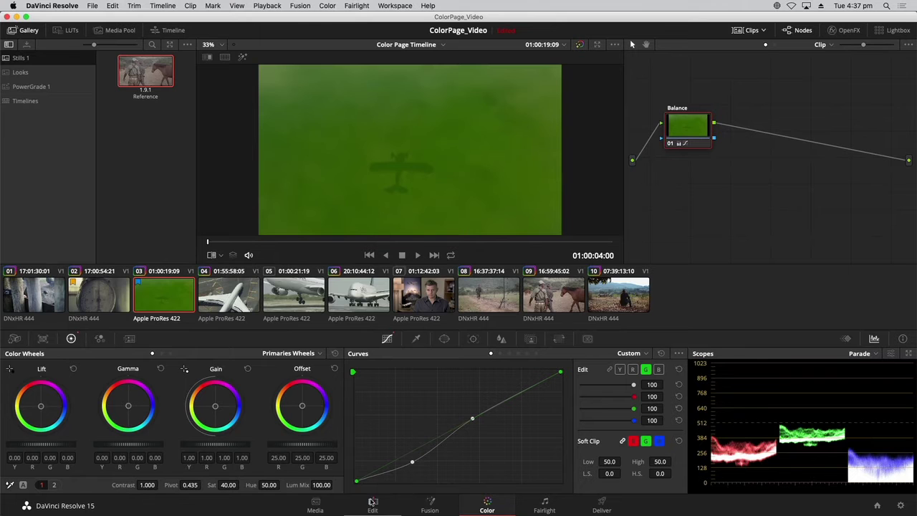
left_click(372, 505)
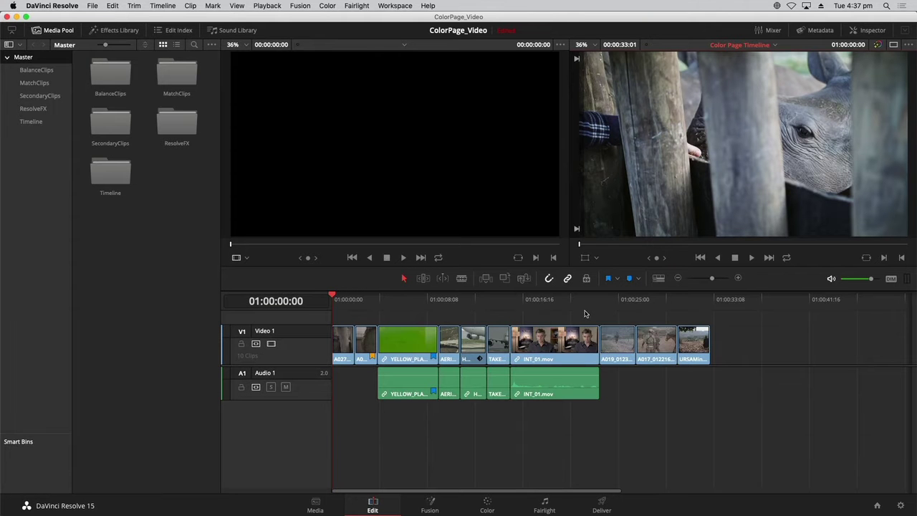
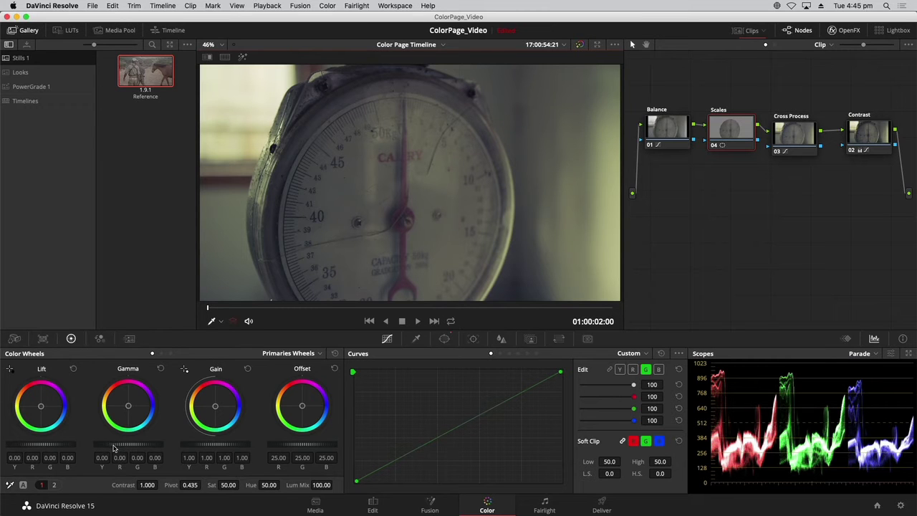
Step: Raise the Scales node's master gamma to 0.04, and increase the node's contrast and midtone detail
left_click_drag(113, 447, 140, 448)
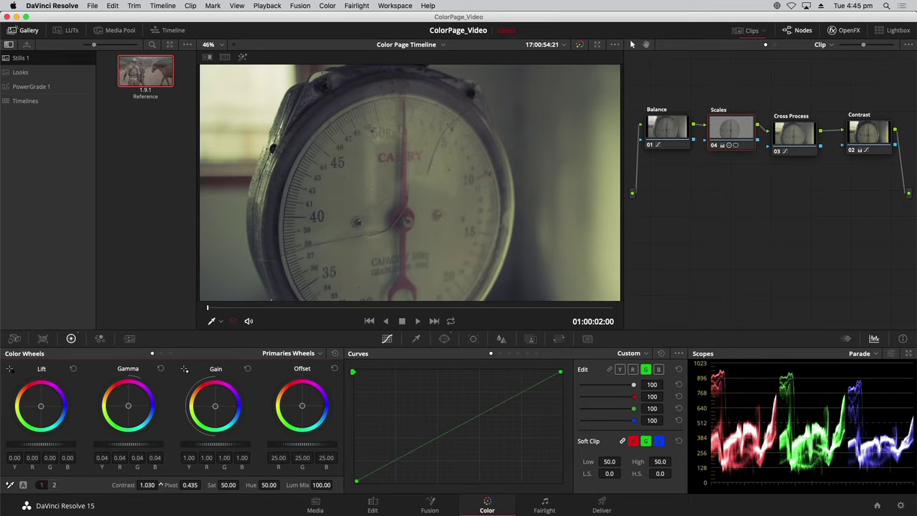
mouse_move(161, 484)
left_mouse_down()
mouse_move(204, 484)
mouse_move(160, 485)
left_mouse_up()
left_click(55, 485)
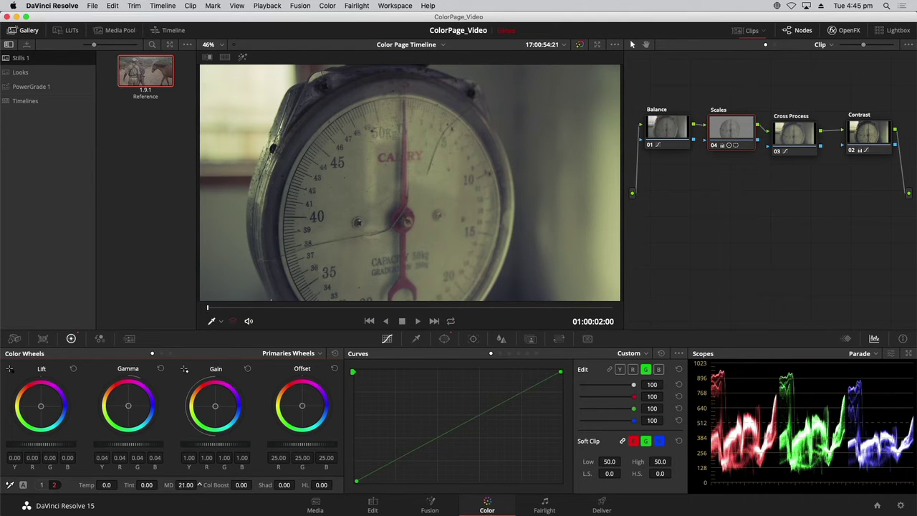
left_click_drag(199, 485, 215, 485)
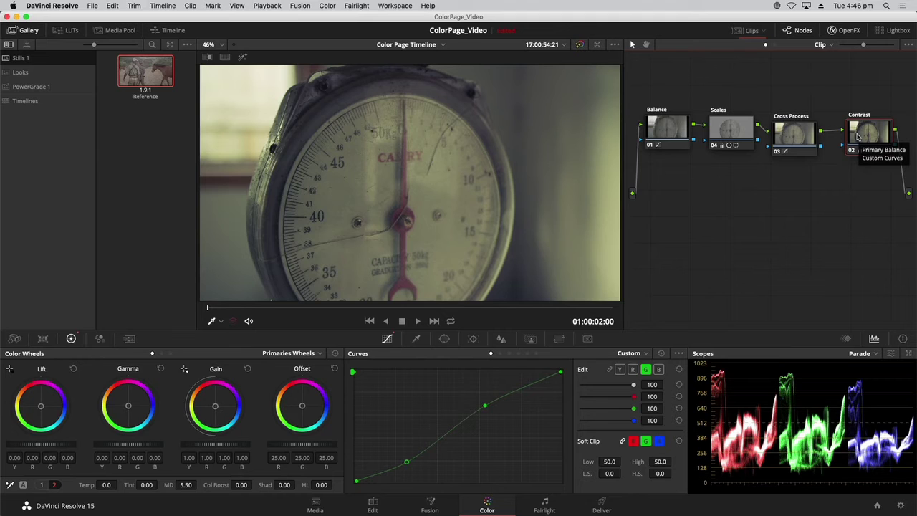
Step: Add a serial node after the Contrast node and place it at the end of the row, hiding the Gallery and widening the node editor
key("alt+o")
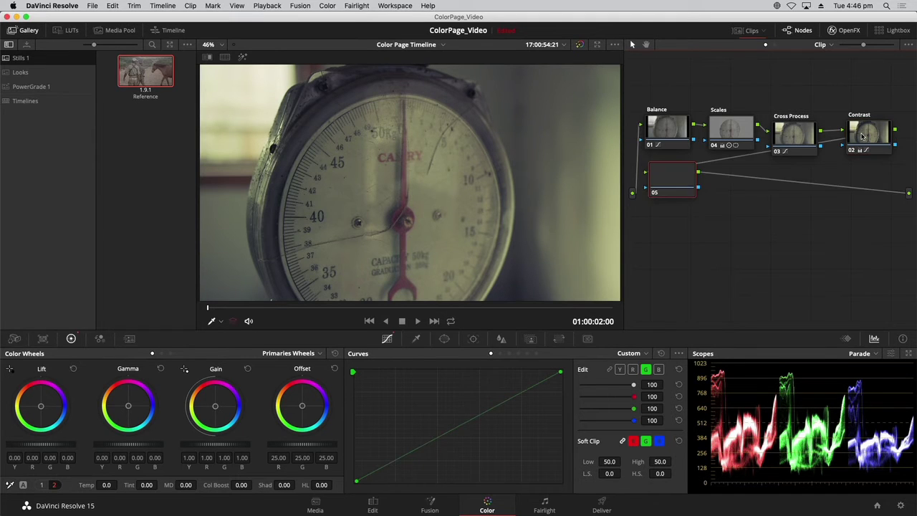
left_click_drag(678, 194, 678, 197)
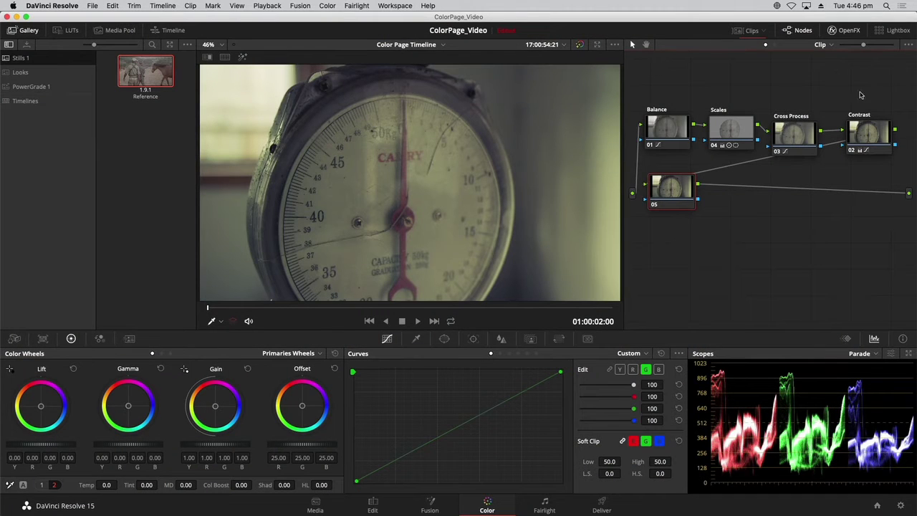
left_click(28, 30)
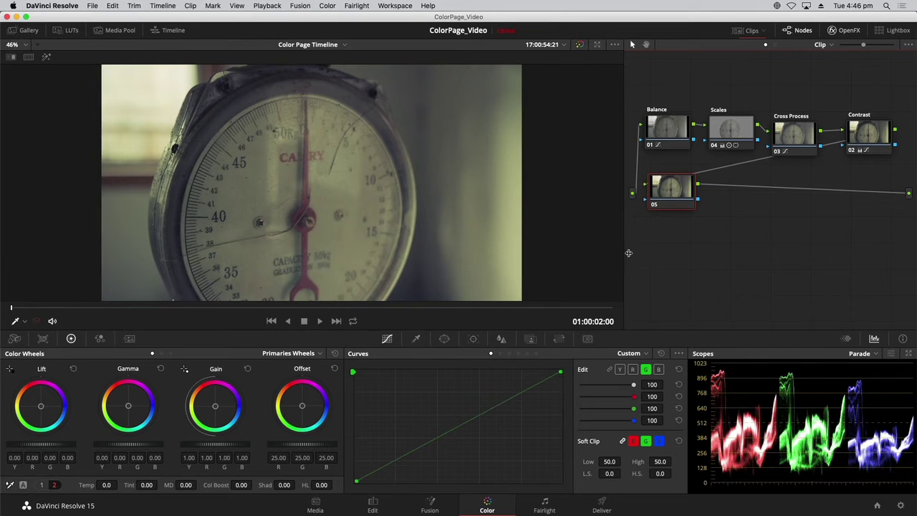
left_click_drag(628, 252, 545, 253)
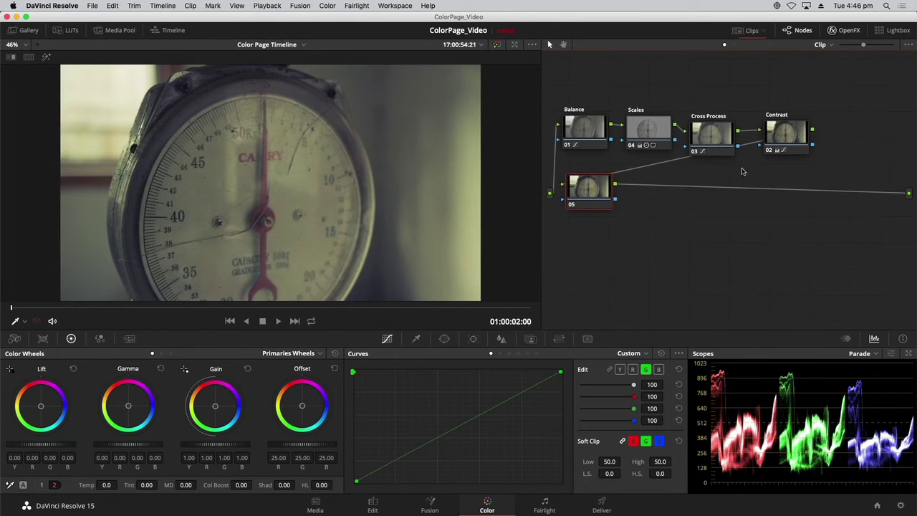
left_click_drag(589, 187, 850, 129)
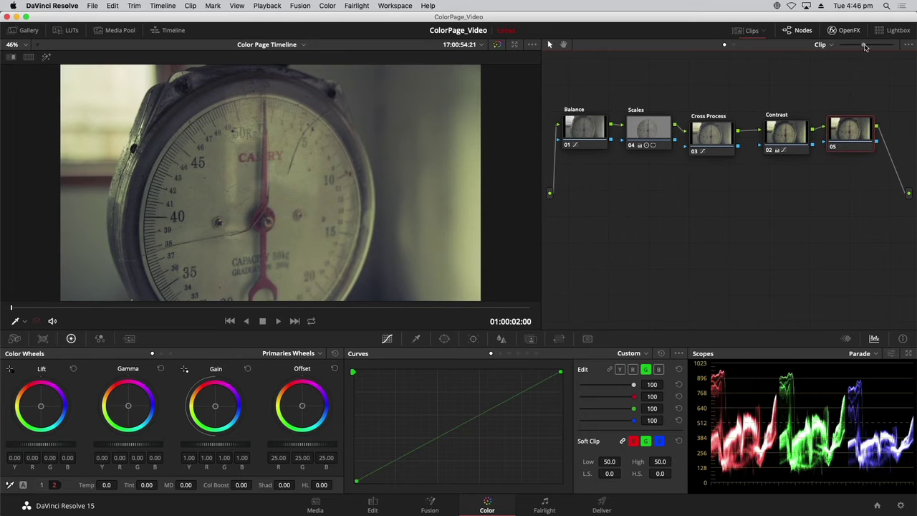
Step: Adjust the positions of the first and last nodes in the row, and label the new last node Vignette
left_click_drag(863, 47, 856, 47)
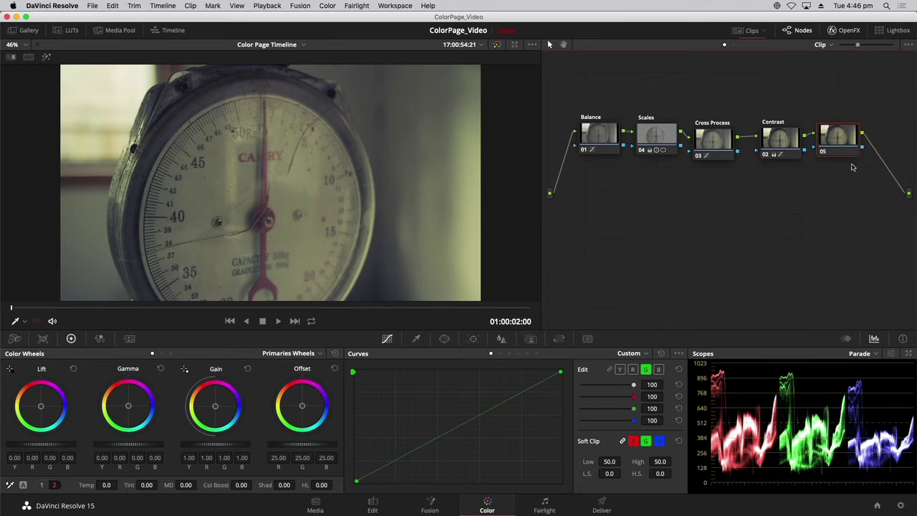
left_click_drag(843, 145, 851, 148)
left_click_drag(600, 141, 602, 146)
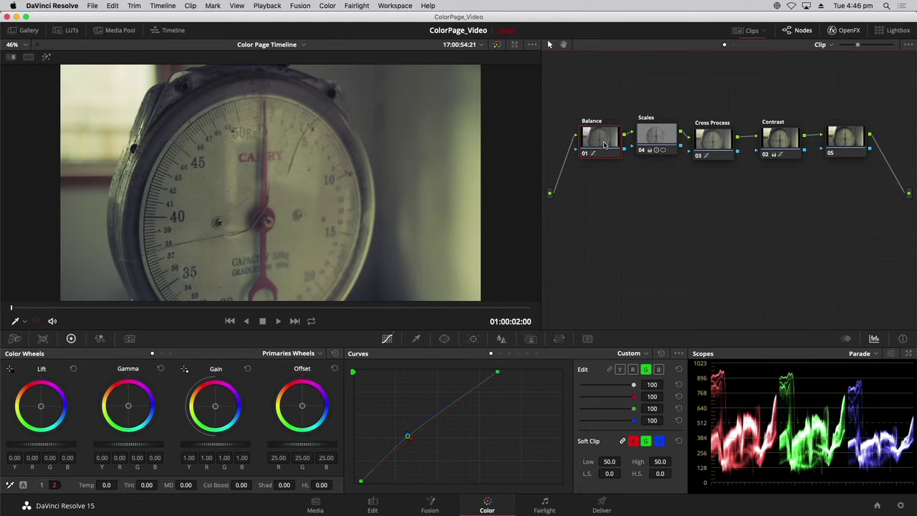
left_click(845, 140)
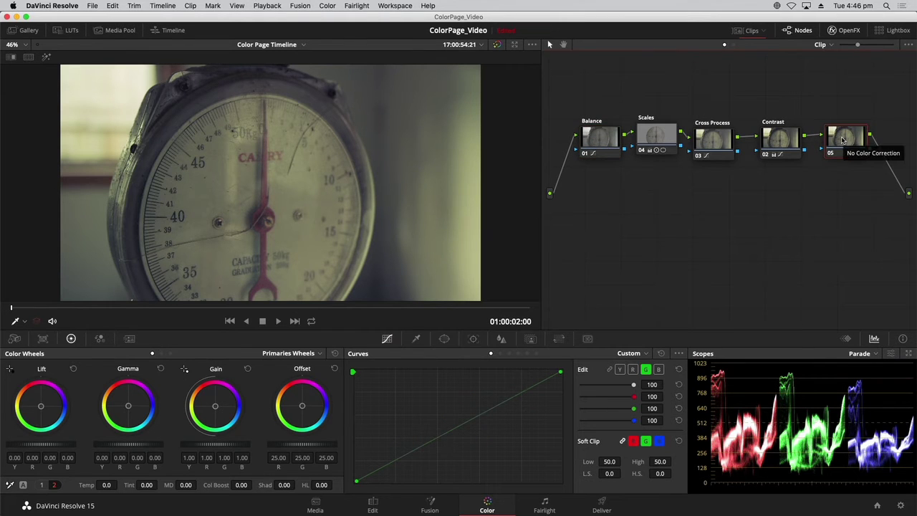
right_click(842, 141)
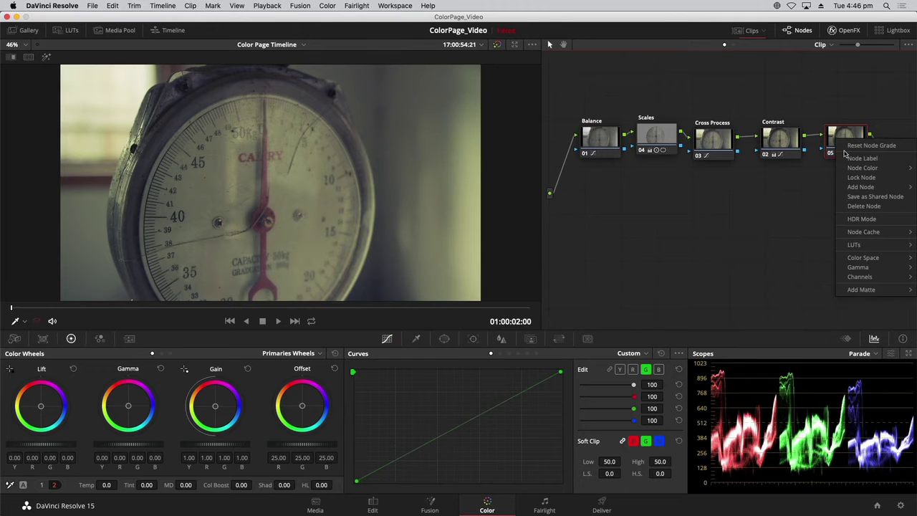
left_click(845, 161)
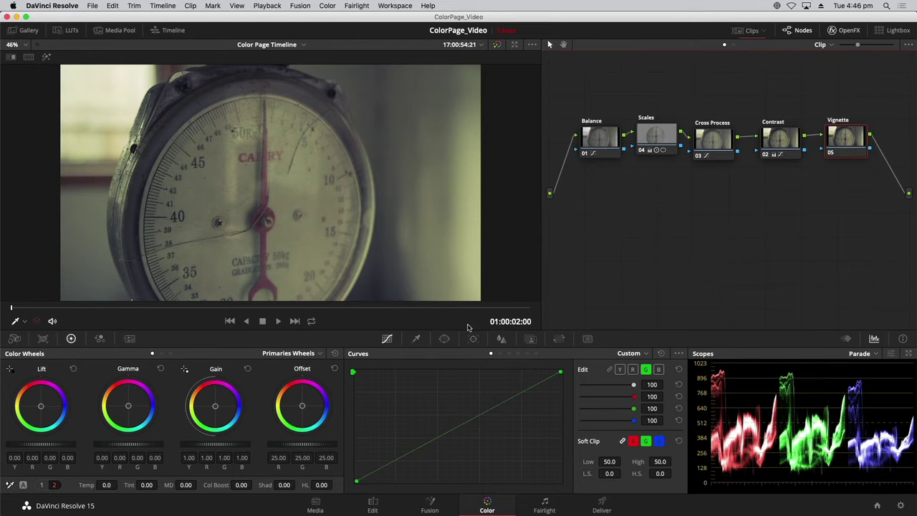
Step: Add a circular power window to the Vignette node and name the window Vignette
left_click(445, 340)
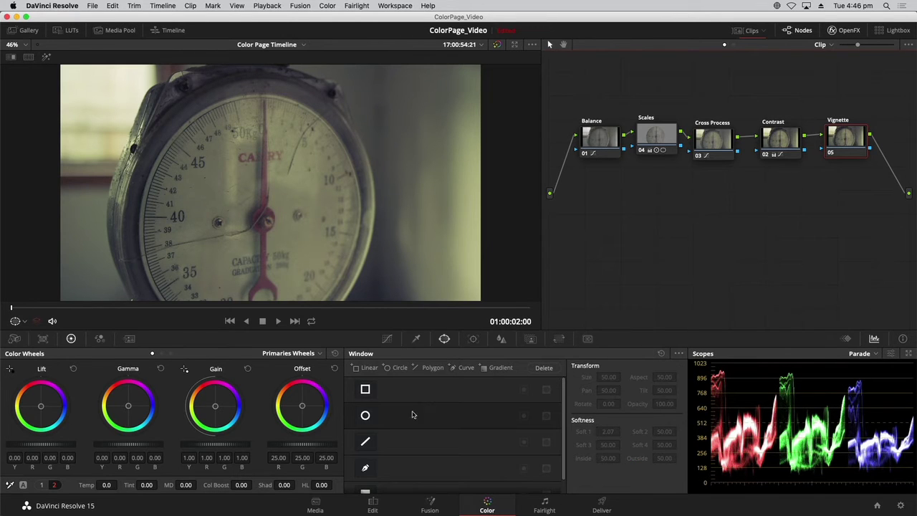
left_click(366, 417)
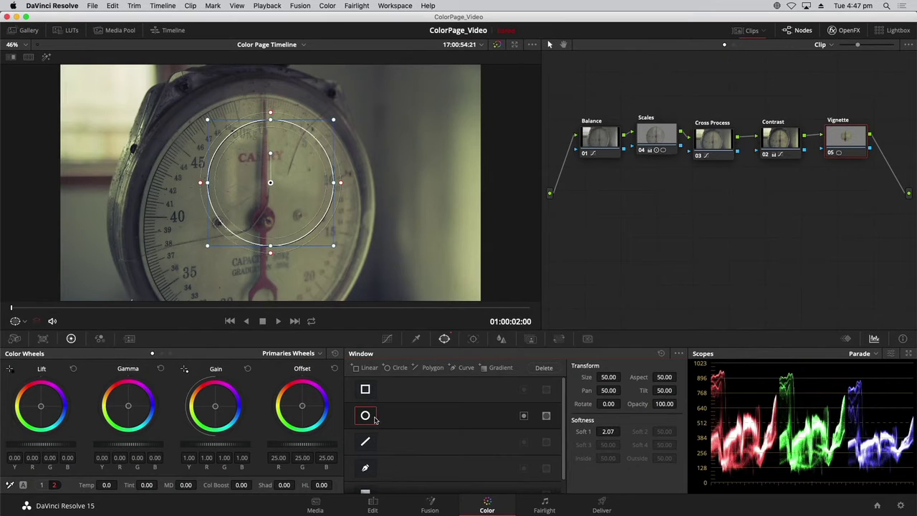
double_click(399, 421)
key("Return")
Step: Stretch the circular window to nearly fill the frame, with size about 60 and aspect about 72.6, and widen its softness to 4.46
left_click_drag(333, 183, 470, 176)
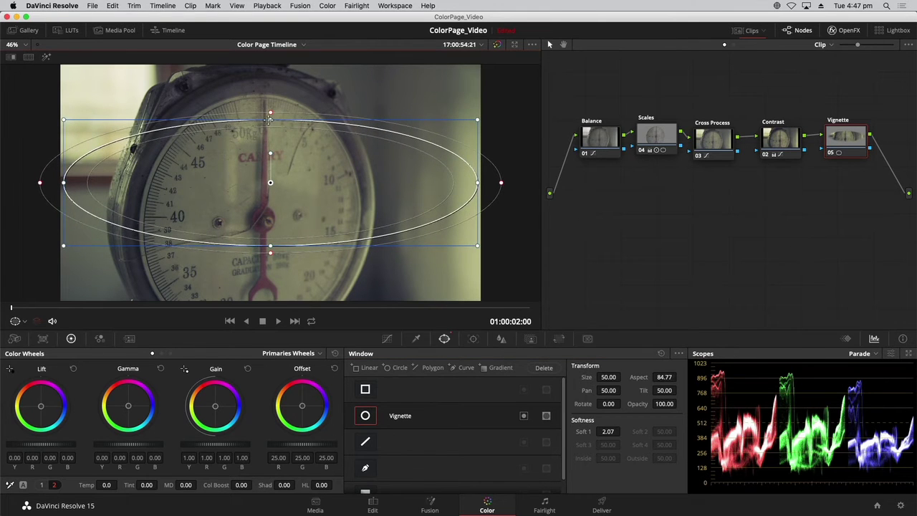
left_click_drag(270, 120, 269, 70)
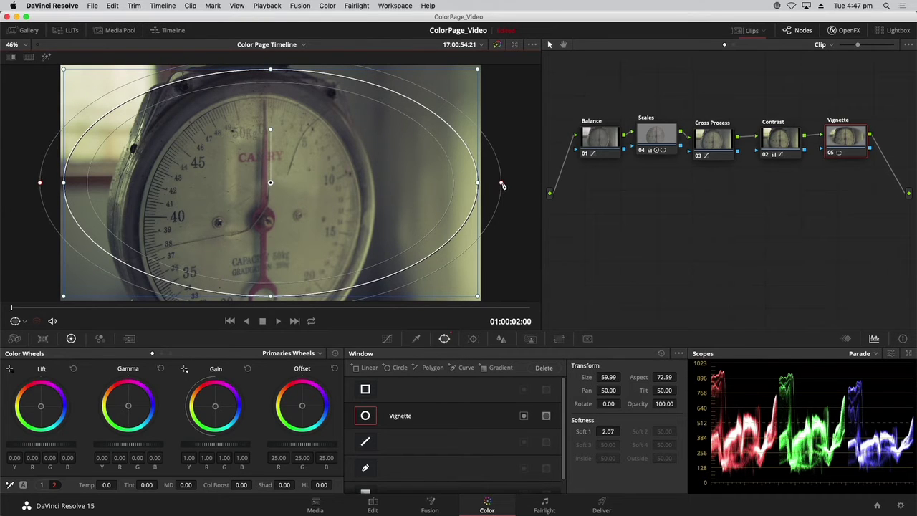
left_click_drag(502, 184, 530, 180)
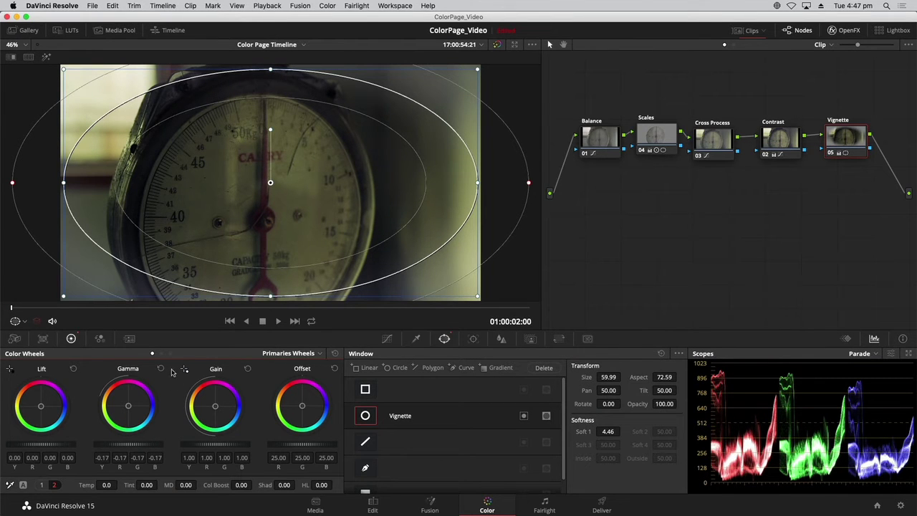
Step: Reset the Vignette node's gamma and invert its circular window, checking the affected area with the highlight view
left_click(161, 368)
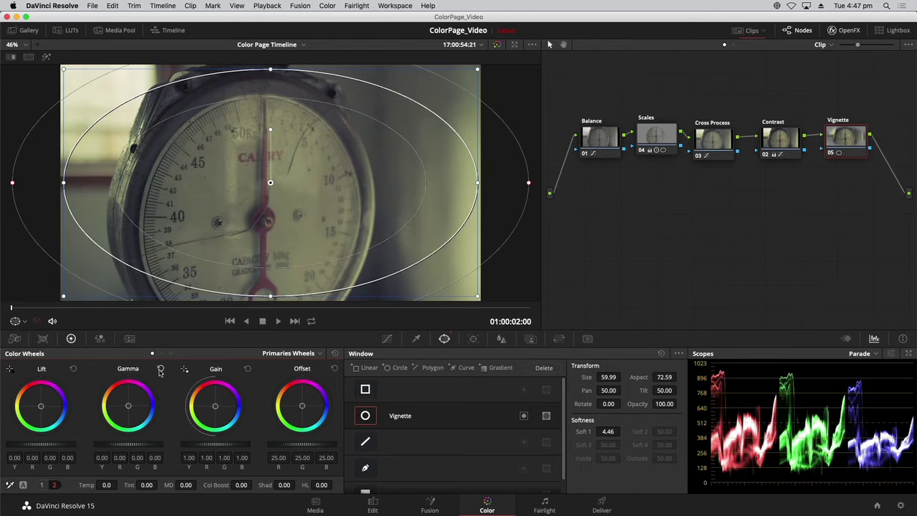
left_click(46, 59)
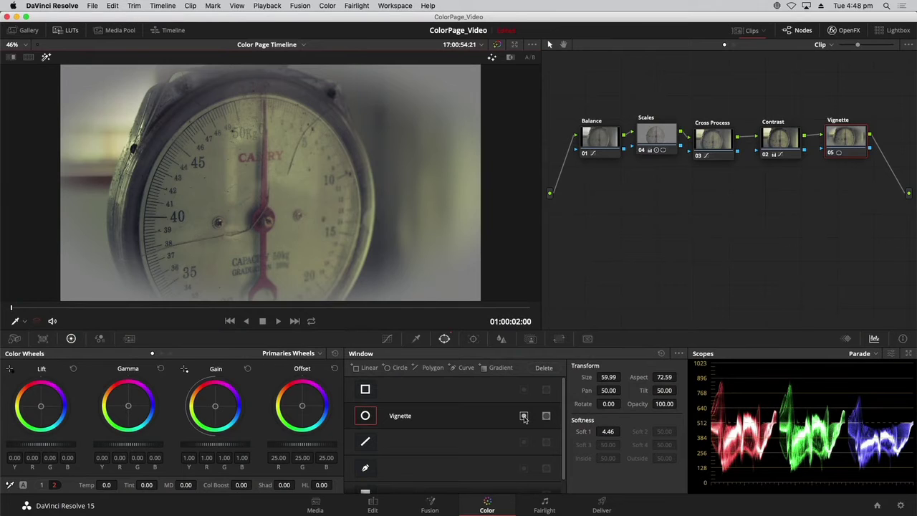
left_click(524, 416)
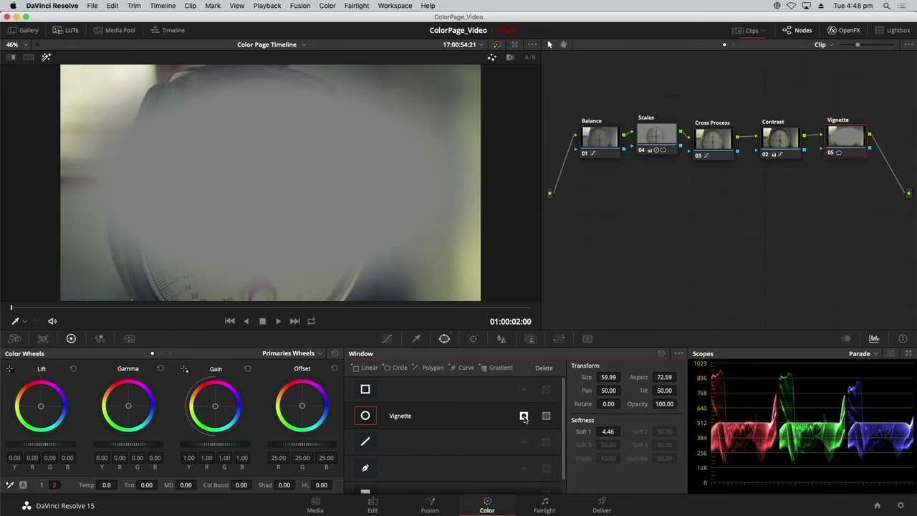
left_click(46, 59)
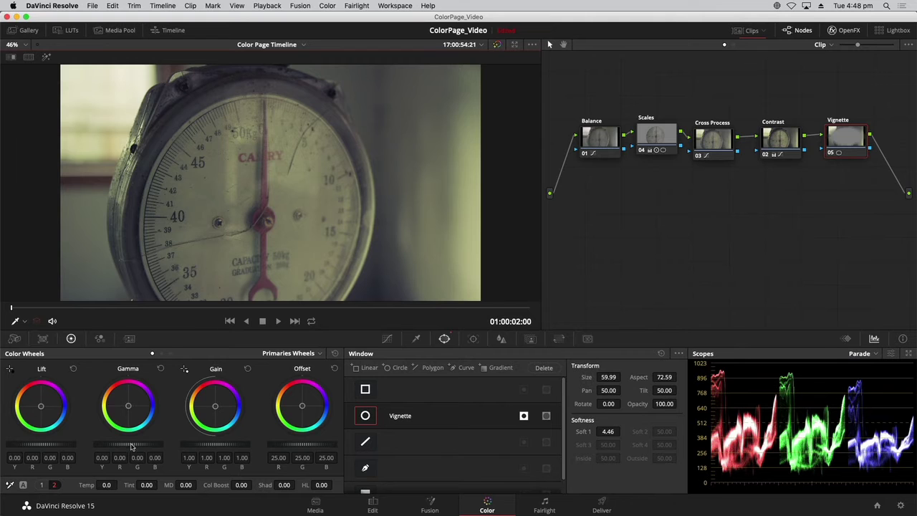
Step: Darken the area outside the oval to gamma -0.11 with window softness 6.76, and show the clip thumbnails again
left_click_drag(146, 447, 127, 447)
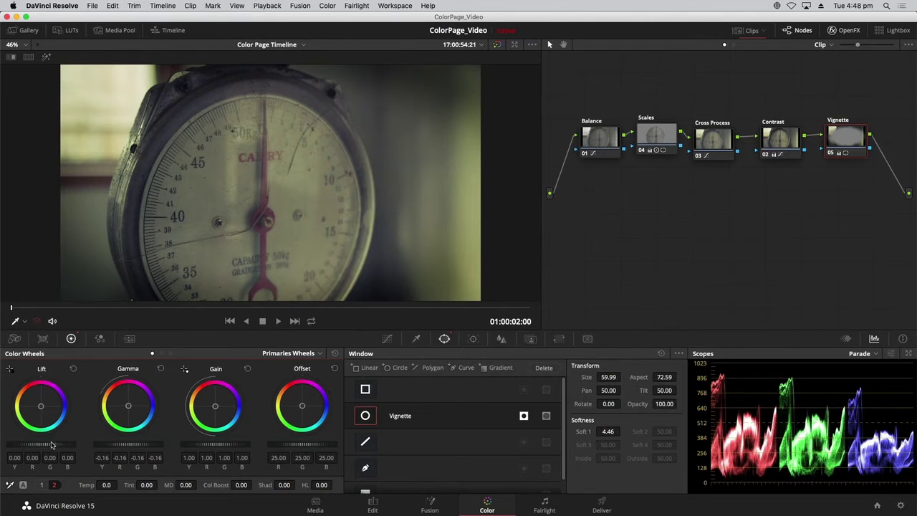
left_click_drag(130, 443, 145, 443)
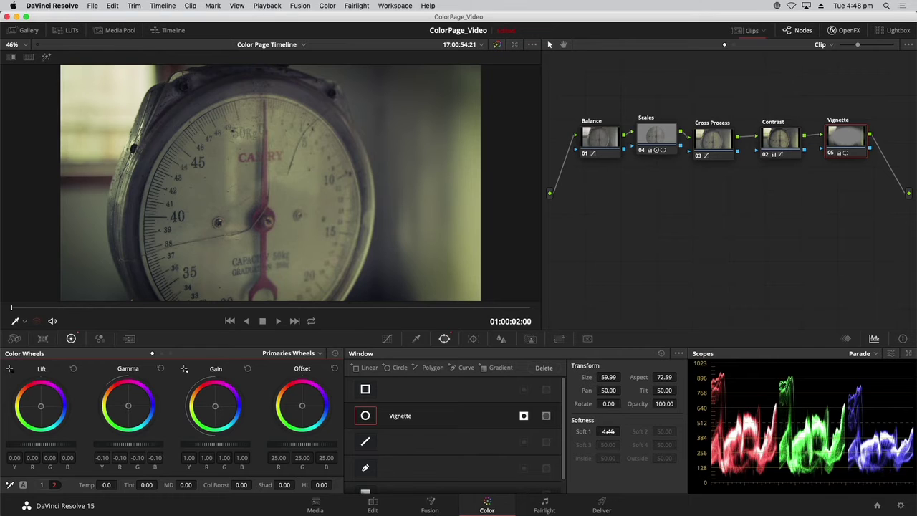
left_click_drag(610, 431, 622, 431)
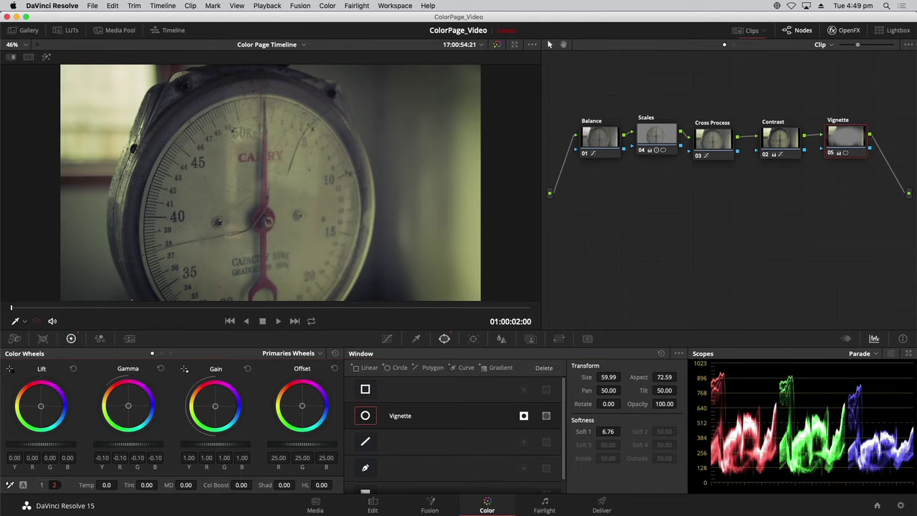
left_click_drag(144, 445, 133, 447)
left_click(747, 30)
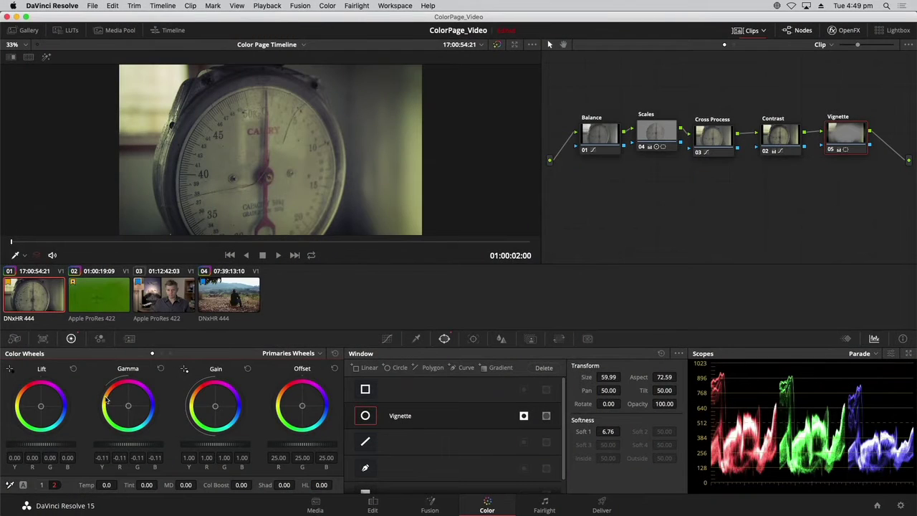
Step: Readjust the Vignette node's gamma and save its circular power window as a new preset named Vignette
left_click_drag(128, 444, 240, 442)
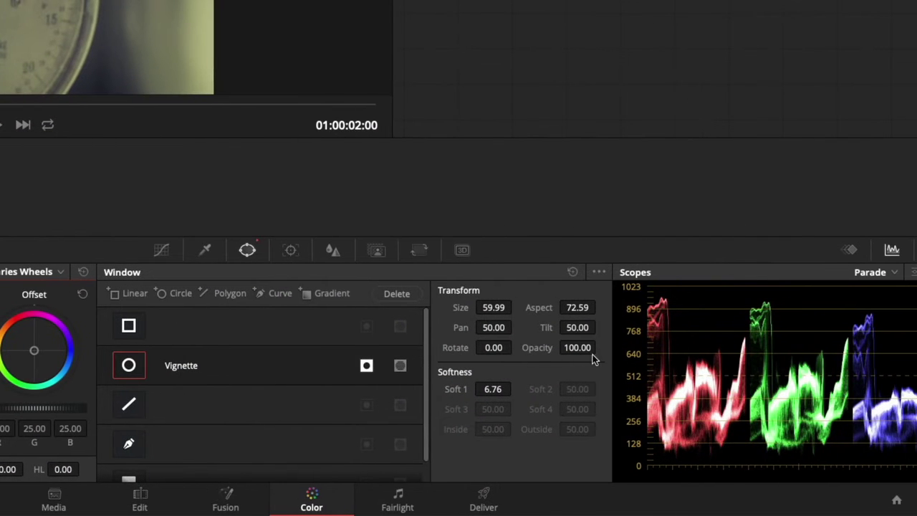
left_click(598, 273)
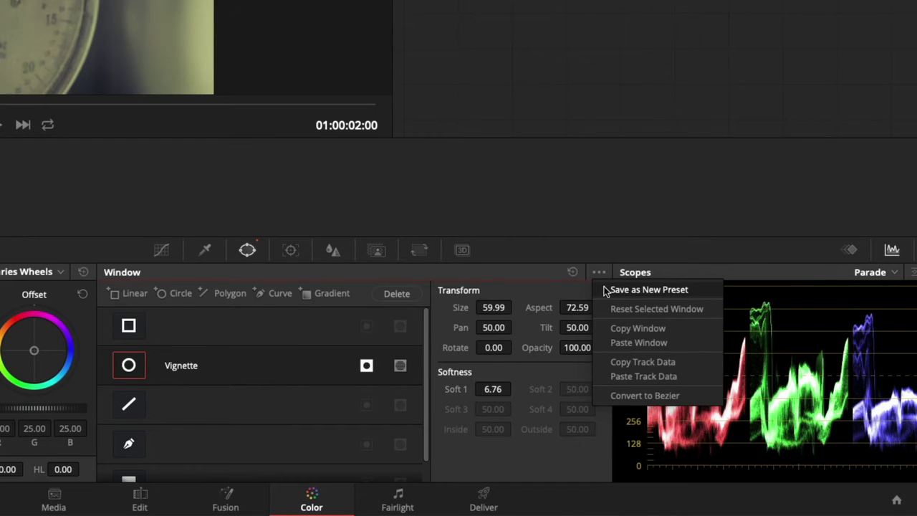
left_click(648, 289)
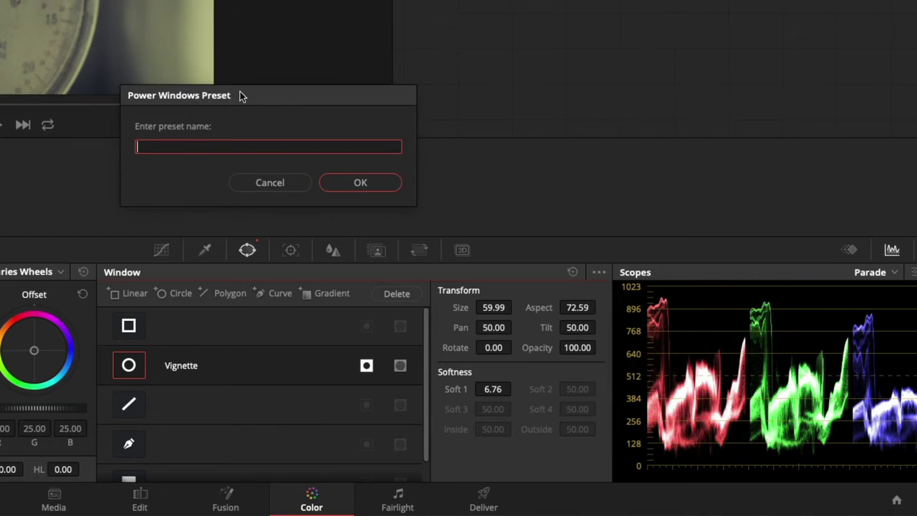
left_click_drag(363, 111, 451, 136)
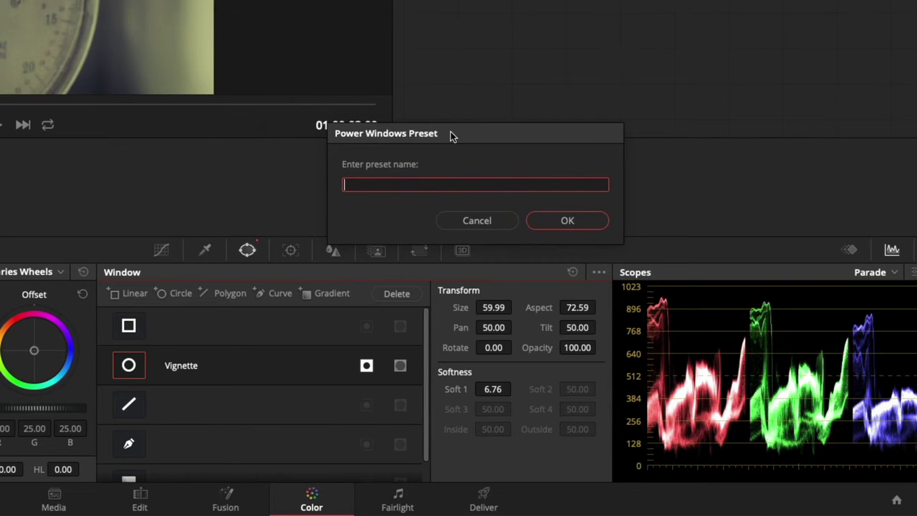
type("Vignette")
left_click(566, 222)
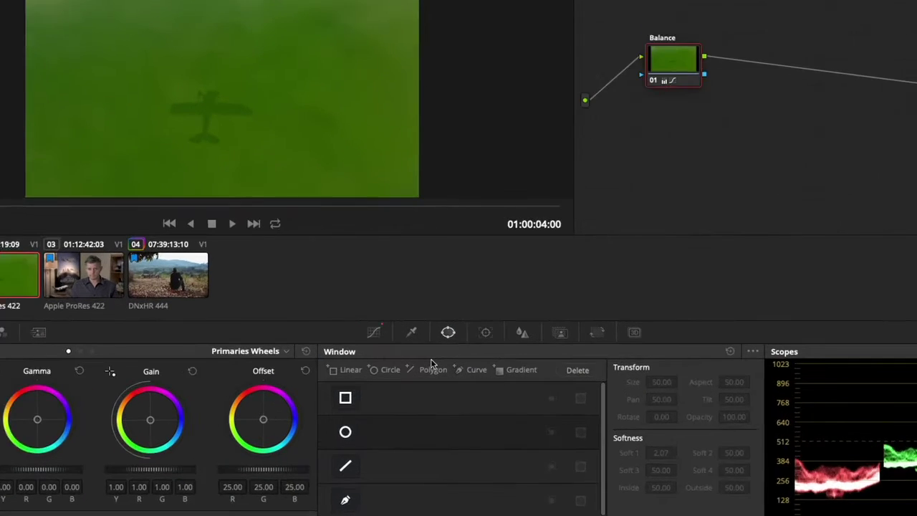
left_click(408, 327)
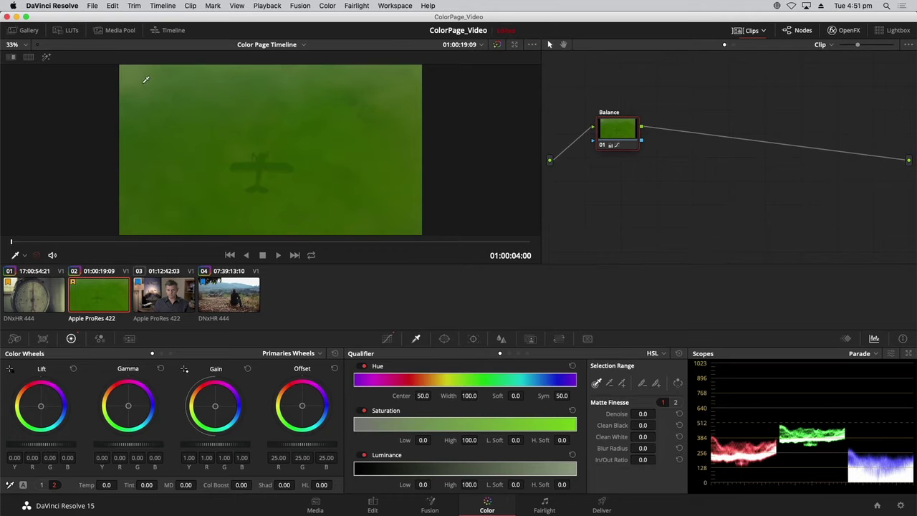
mouse_move(150, 81)
left_mouse_down()
mouse_move(276, 119)
mouse_move(352, 164)
left_mouse_up()
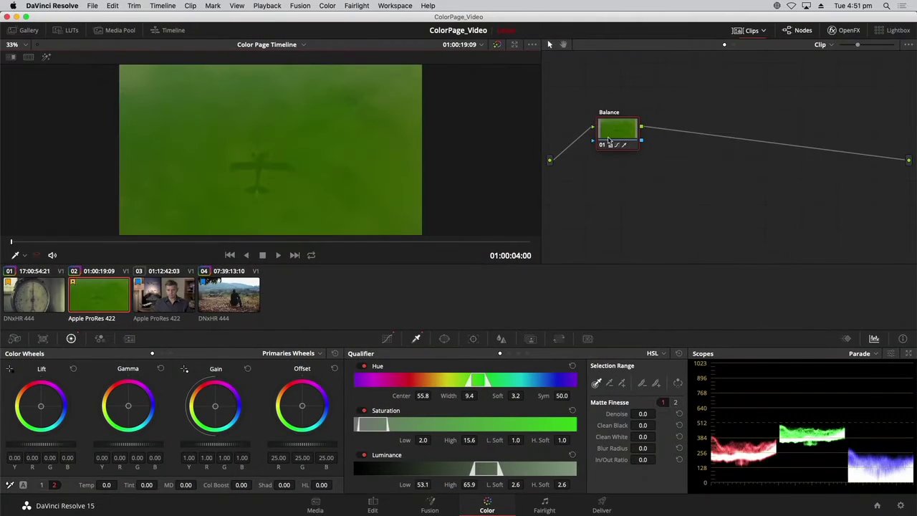
left_click_drag(624, 139, 623, 155)
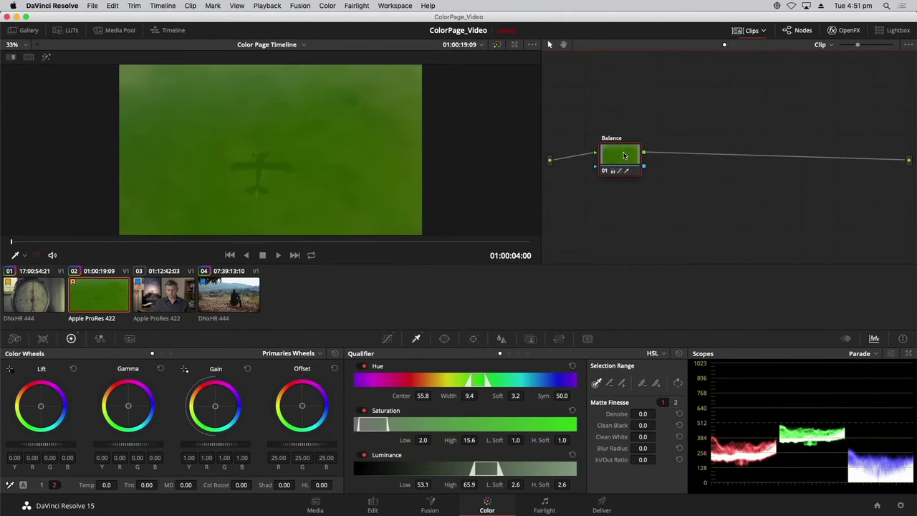
key("super+z")
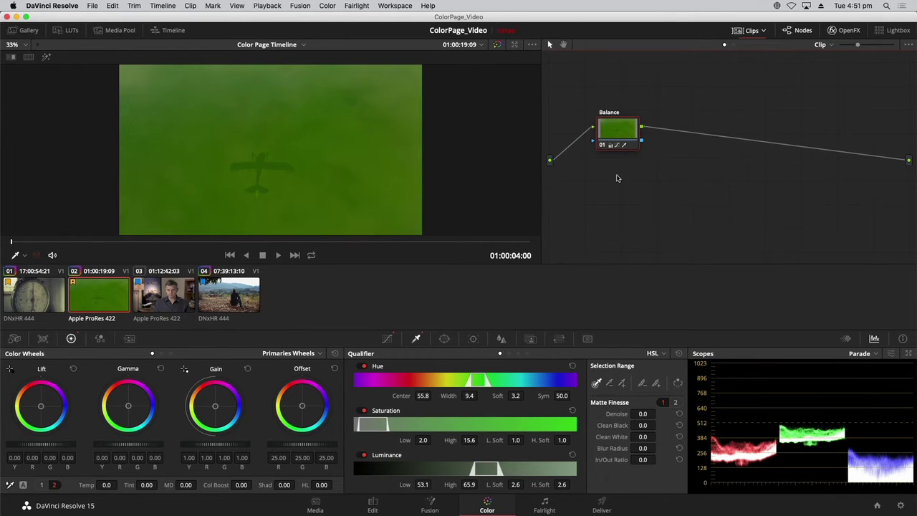
key("super+z")
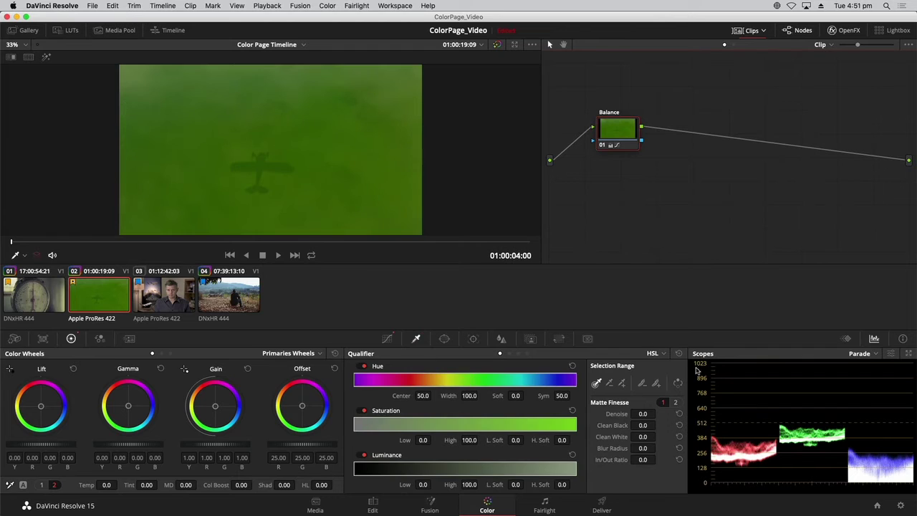
Step: Add a serial node after the Balance node and label it Blue Water
left_click_drag(620, 126, 609, 141)
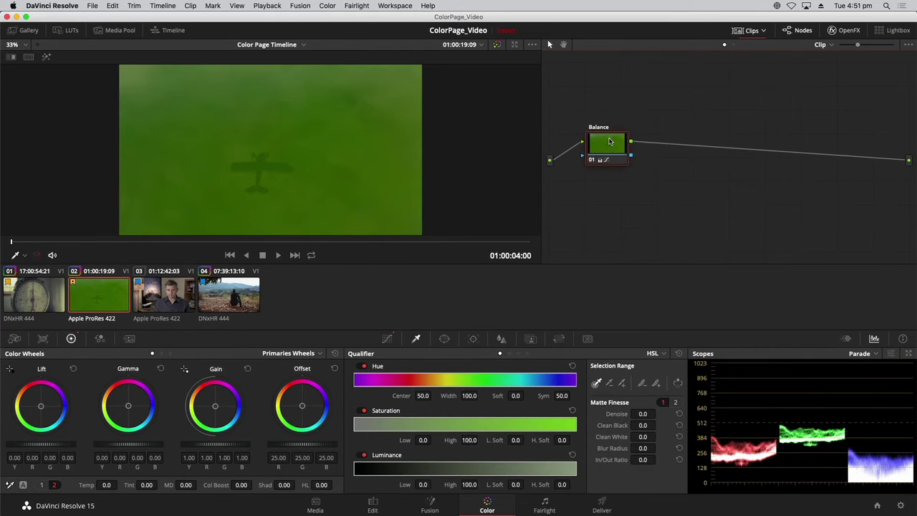
mouse_move(609, 141)
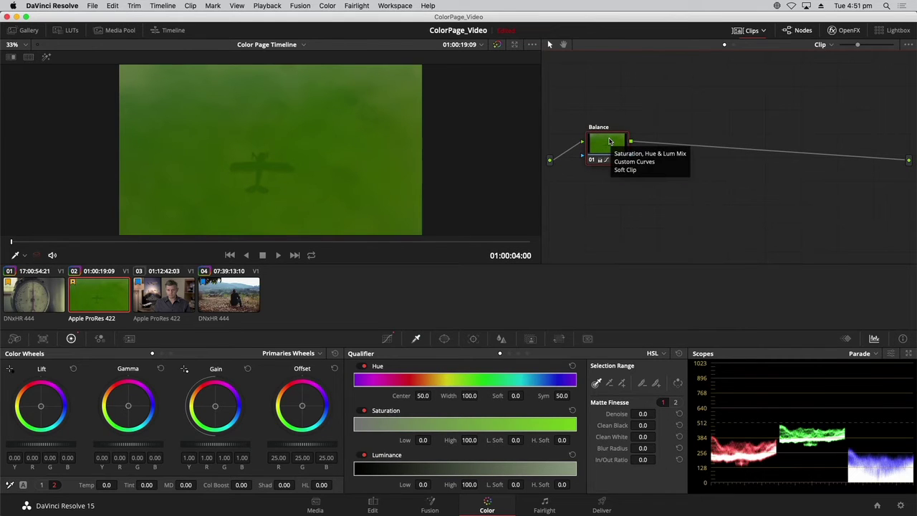
key("alt+s")
left_click_drag(668, 145, 693, 145)
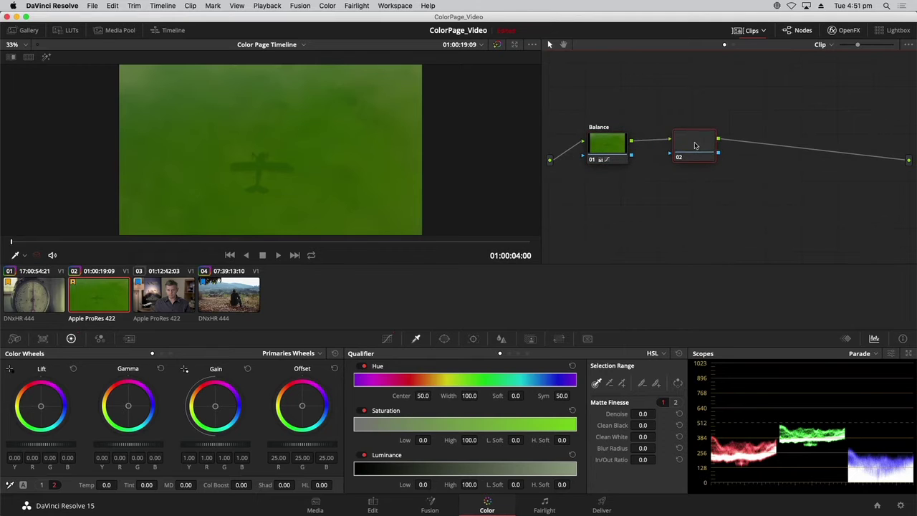
right_click(693, 146)
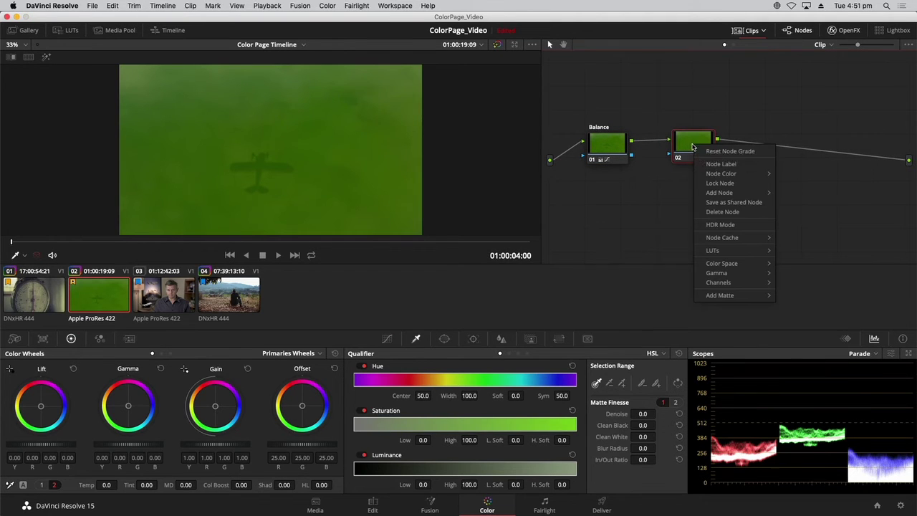
left_click(703, 167)
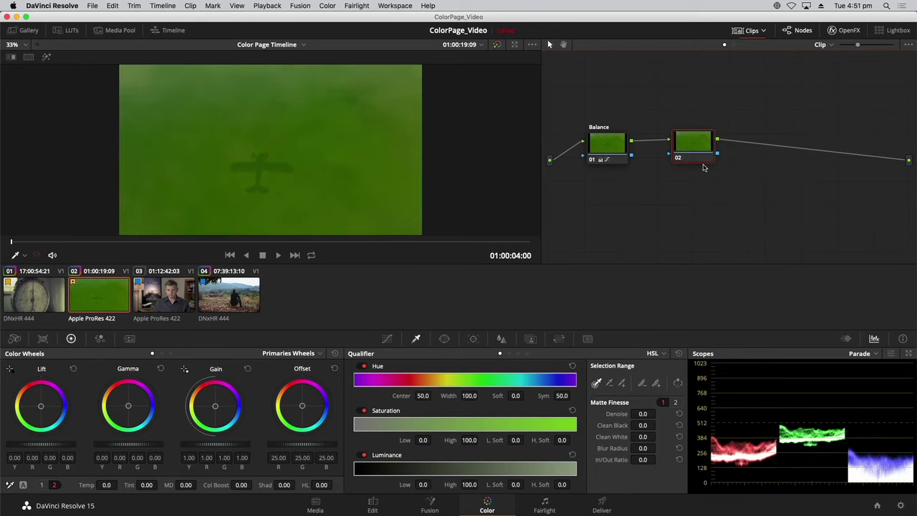
type("Blue Water")
key("Return")
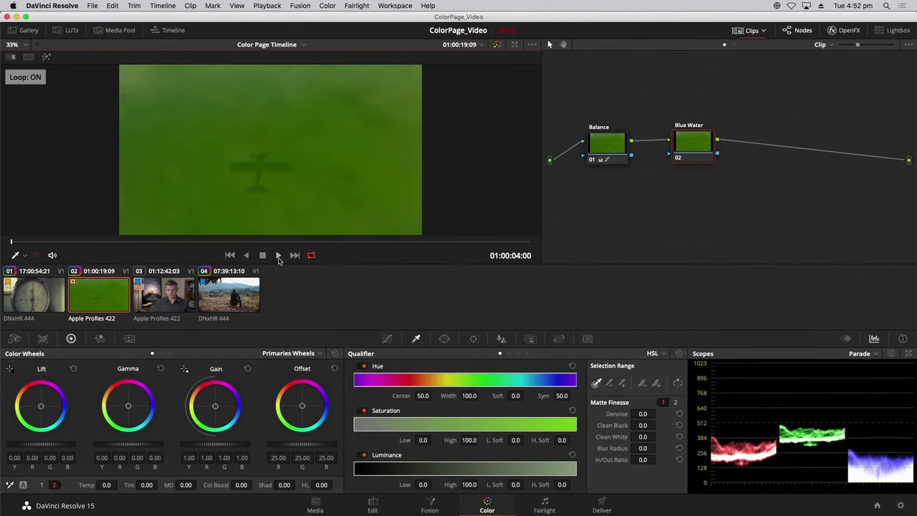
Step: Play the looped clip, sample the green water with the HSL qualifier on the clip's last frame, and highlight the selection
left_click(278, 257)
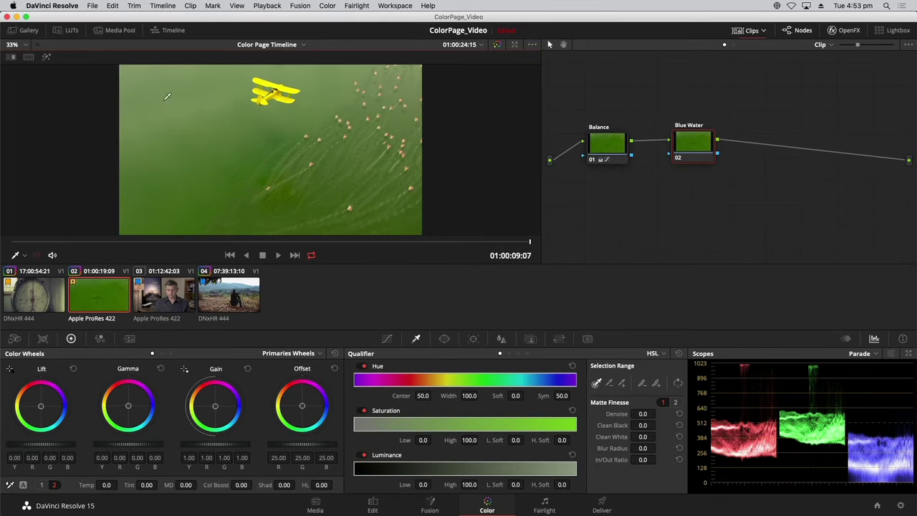
mouse_move(146, 85)
left_mouse_down()
mouse_move(172, 134)
mouse_move(221, 172)
left_mouse_up()
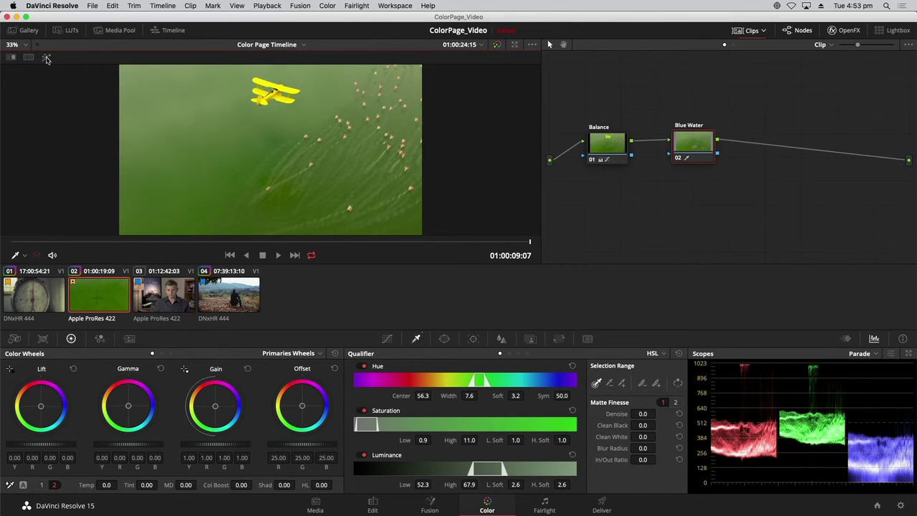
left_click(47, 58)
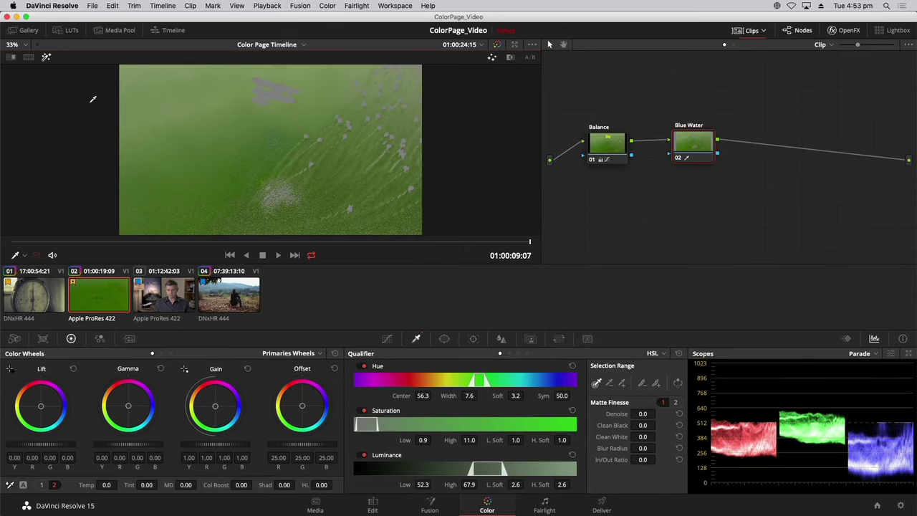
Step: Refine the water key to hue width 16.1, saturation low 0.5, denoise 0.8, clean black 0.3, clean white 0.6 and blur radius 0.4
left_click(747, 30)
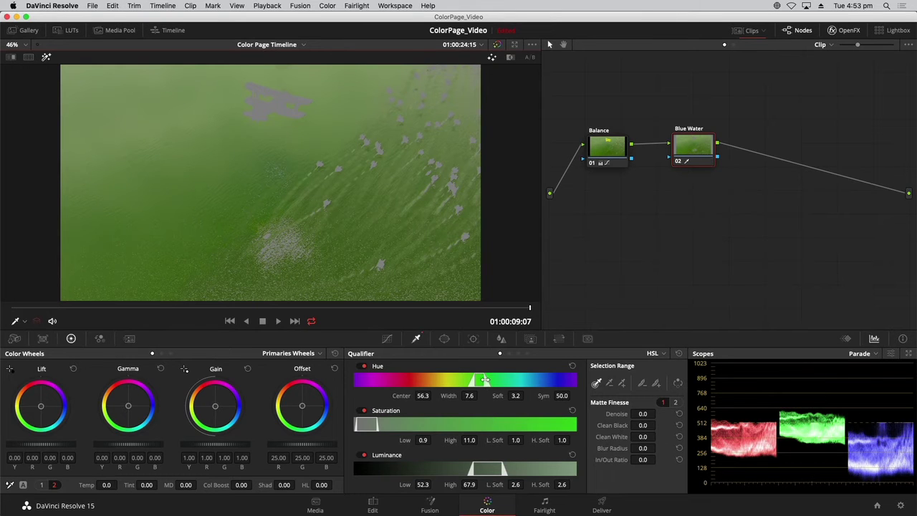
left_click_drag(485, 378, 494, 379)
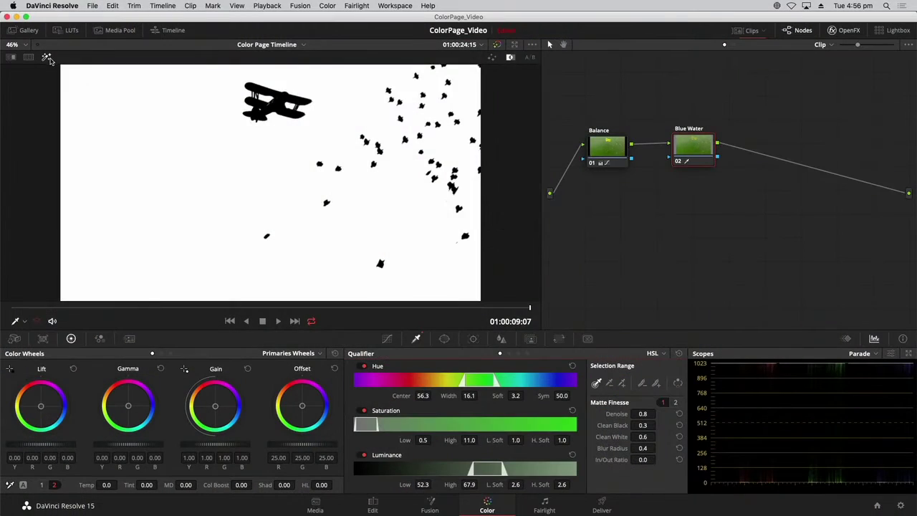
left_click(47, 58)
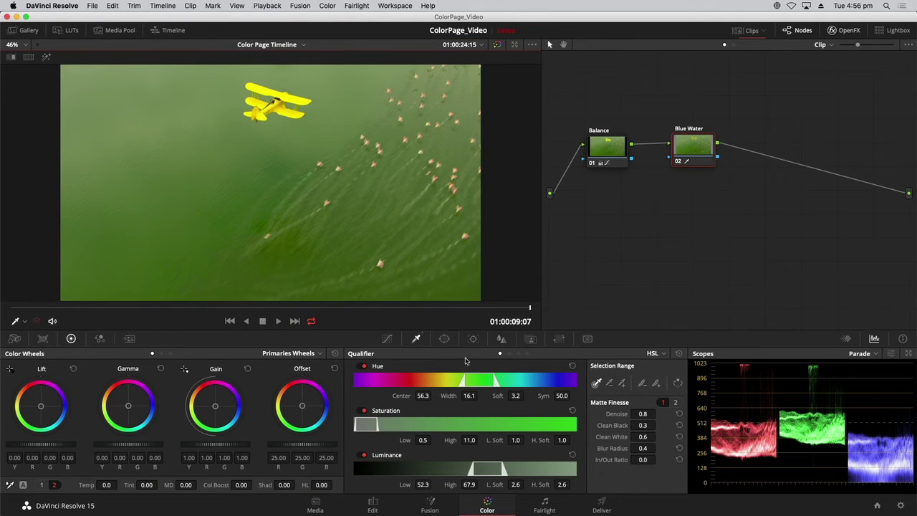
Step: Turn the keyed water blue with hue 54.40, gamma -0.02 and a raised black point on the blue curve, and scrub through the clip
left_click(387, 339)
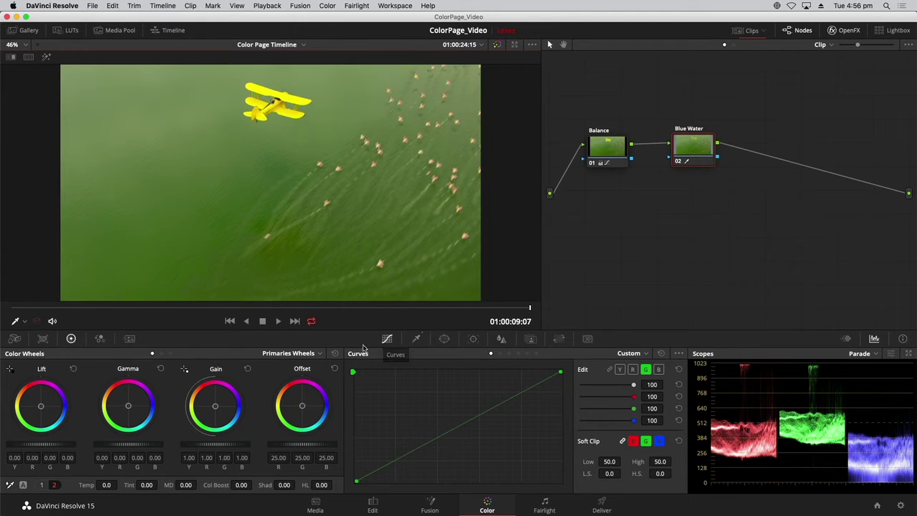
left_click(45, 486)
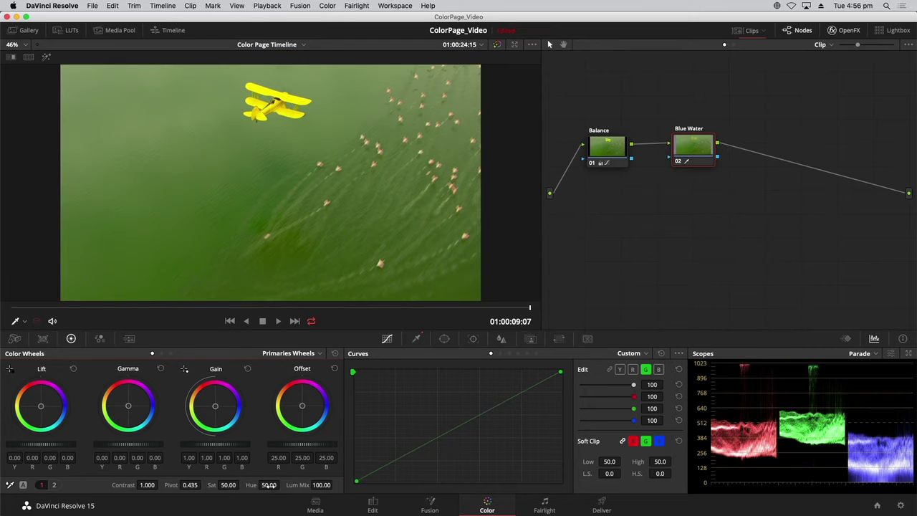
mouse_move(269, 485)
left_mouse_down()
mouse_move(282, 485)
mouse_move(273, 480)
left_mouse_up()
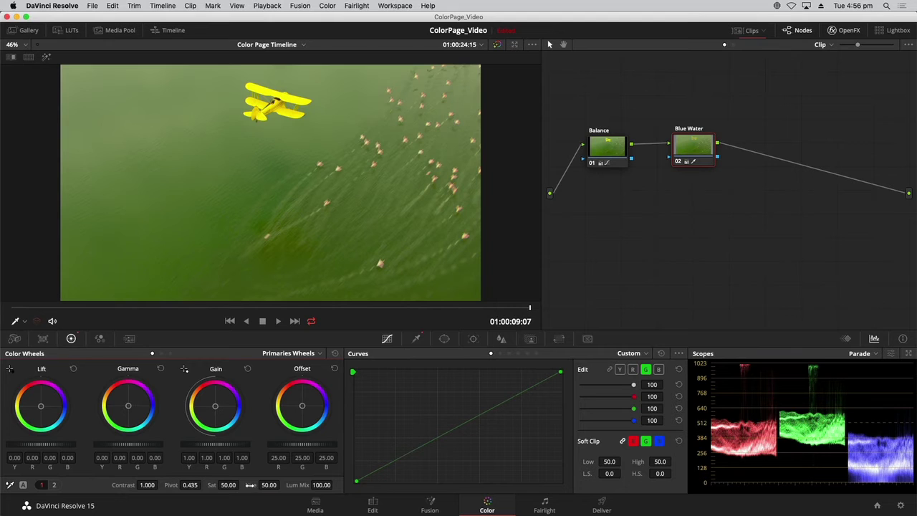
left_click(659, 369)
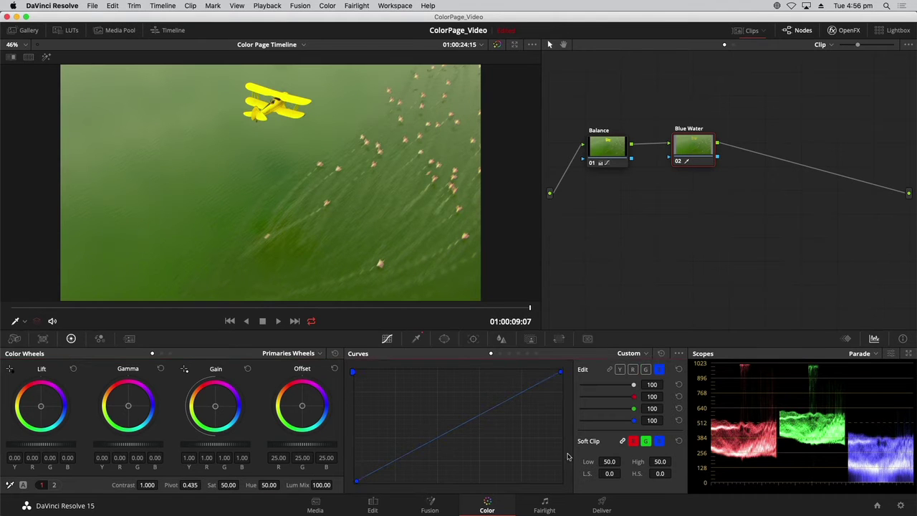
left_click_drag(358, 484, 355, 438)
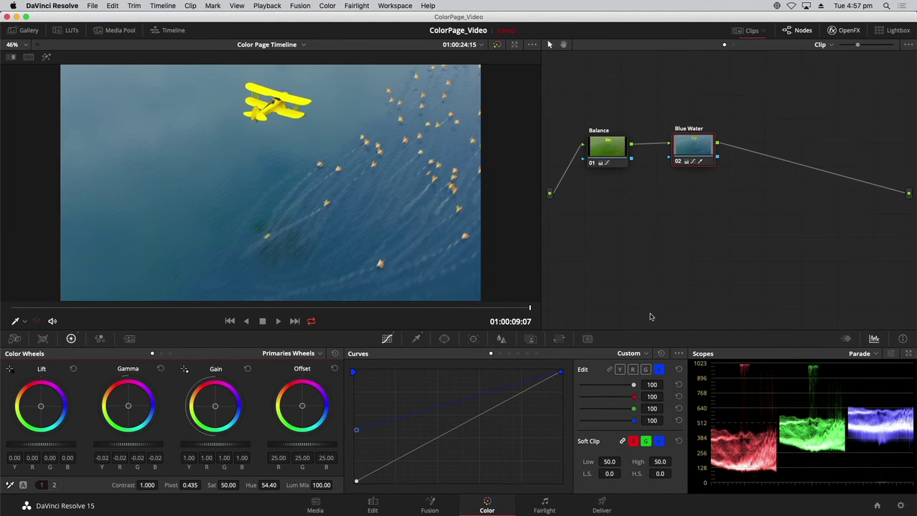
left_click_drag(401, 307, 563, 307)
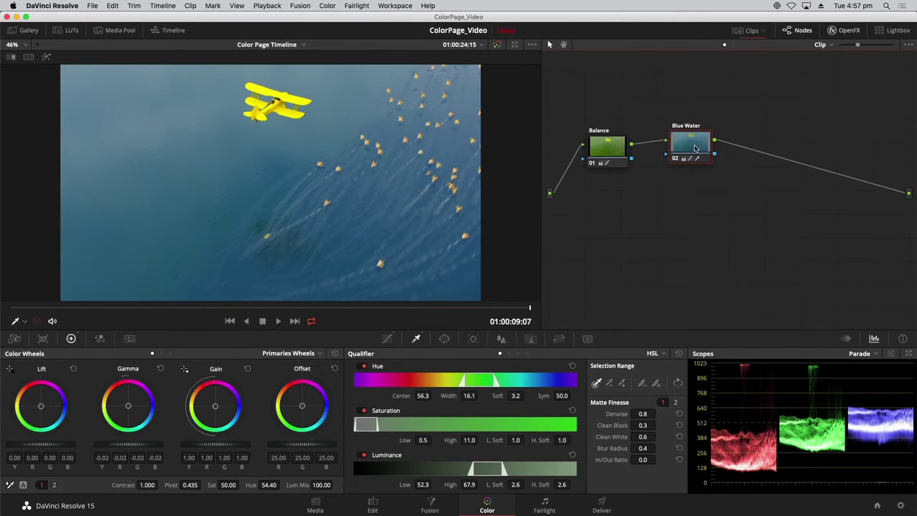
Step: Add an outside node after the Blue Water node, space it out in the graph, and label it Outside
right_click(694, 148)
mouse_move(749, 177)
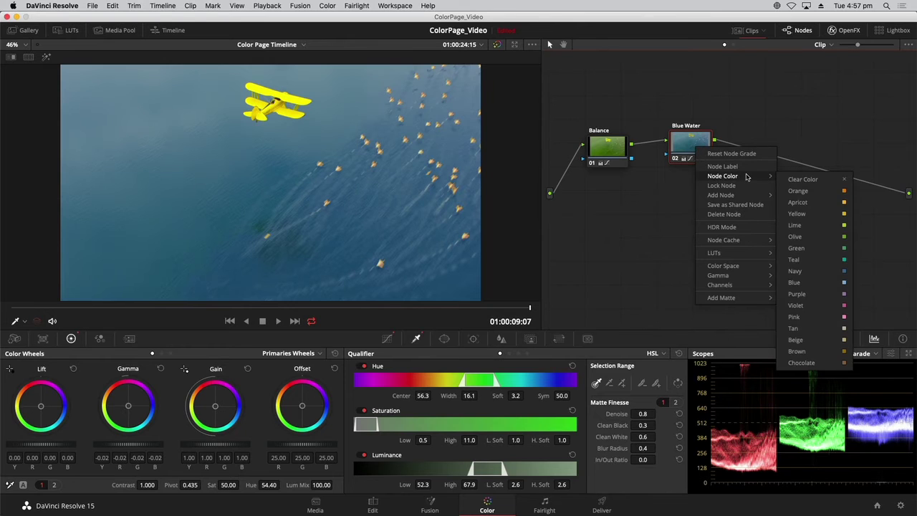
mouse_move(748, 195)
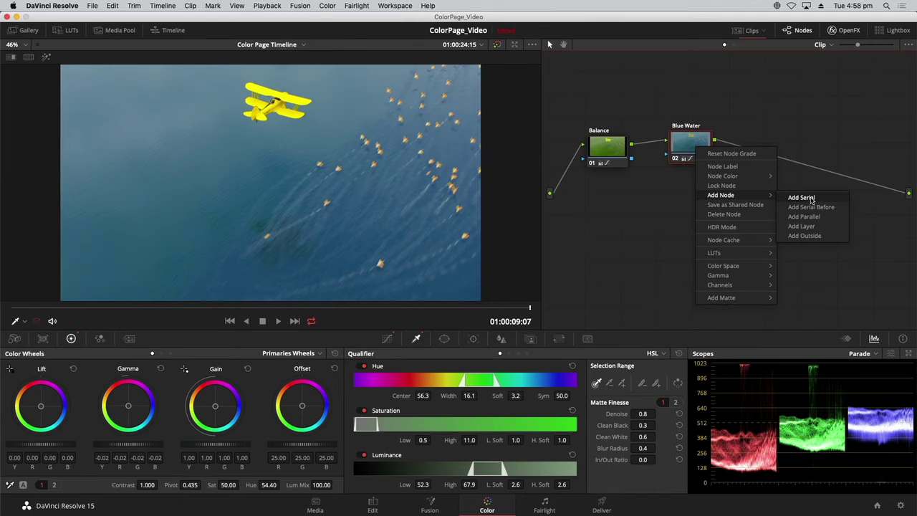
left_click(824, 237)
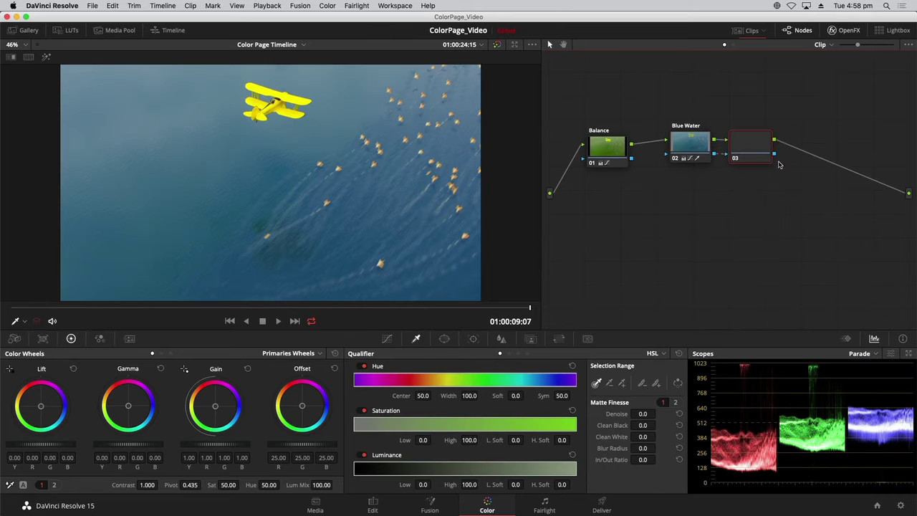
left_click_drag(758, 147, 781, 147)
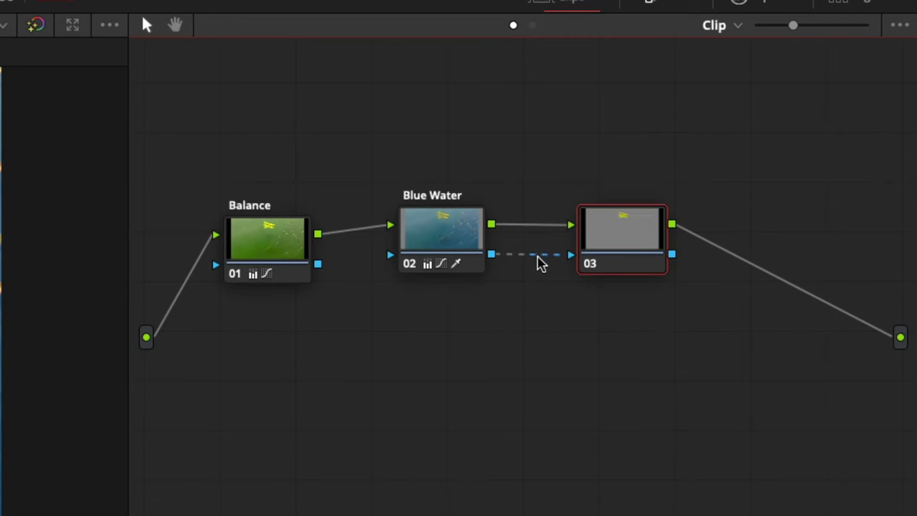
left_click_drag(611, 251, 630, 247)
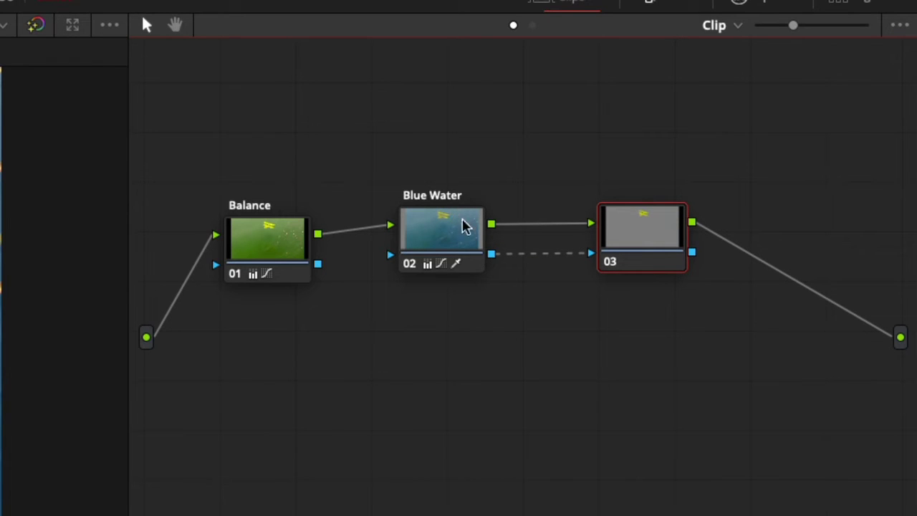
right_click(628, 241)
left_click(654, 279)
key("Return")
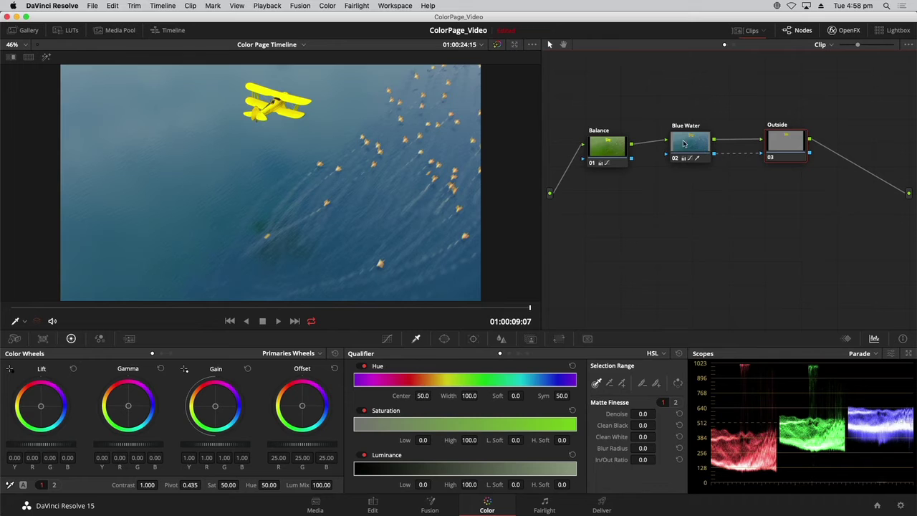
mouse_move(682, 144)
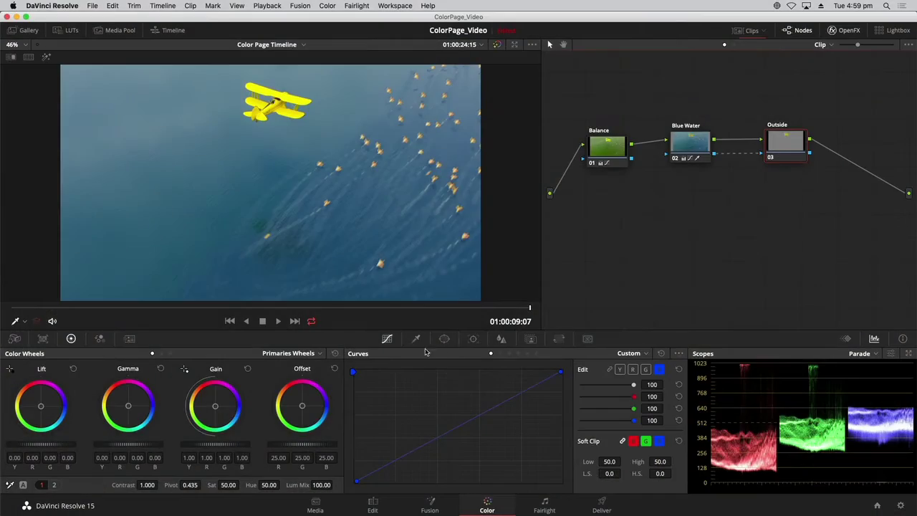
Step: Gang the custom curve channels on the Outside node, lower the white point and shift the black point inward to darken the plane
left_click(610, 369)
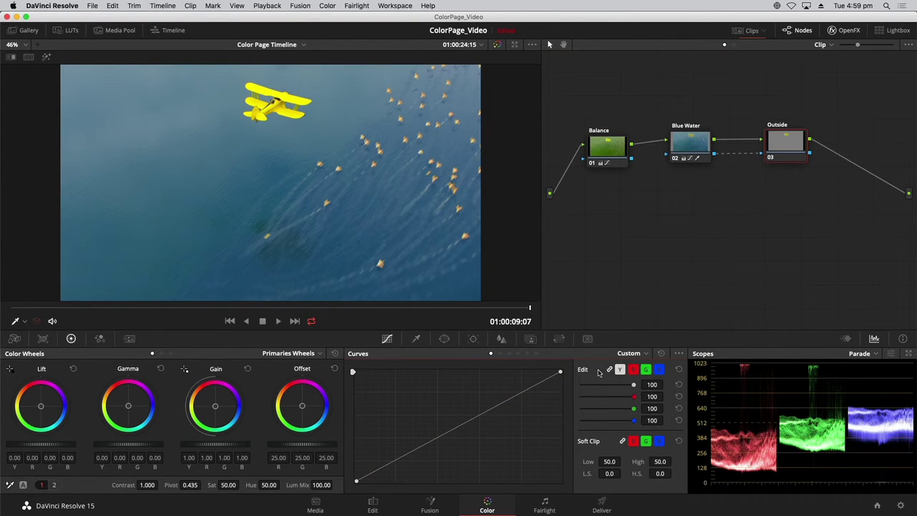
left_click_drag(561, 373, 561, 383)
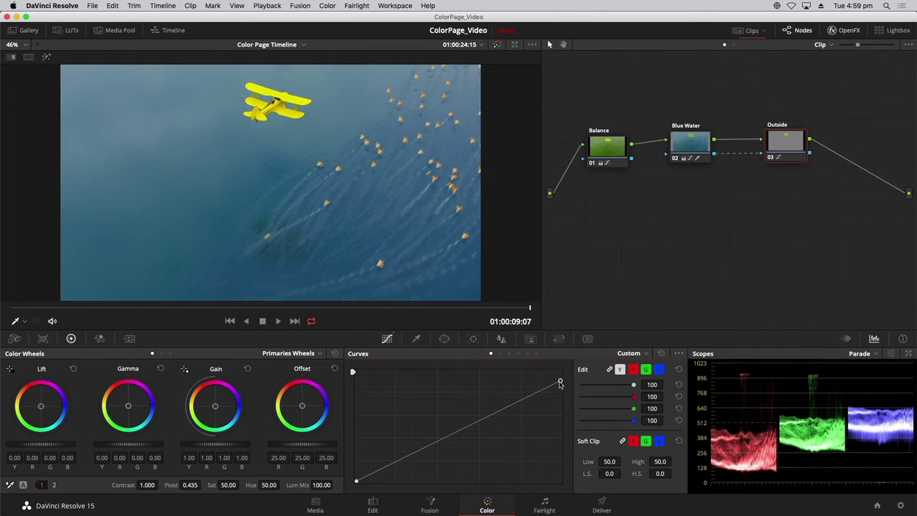
left_click_drag(357, 481, 367, 484)
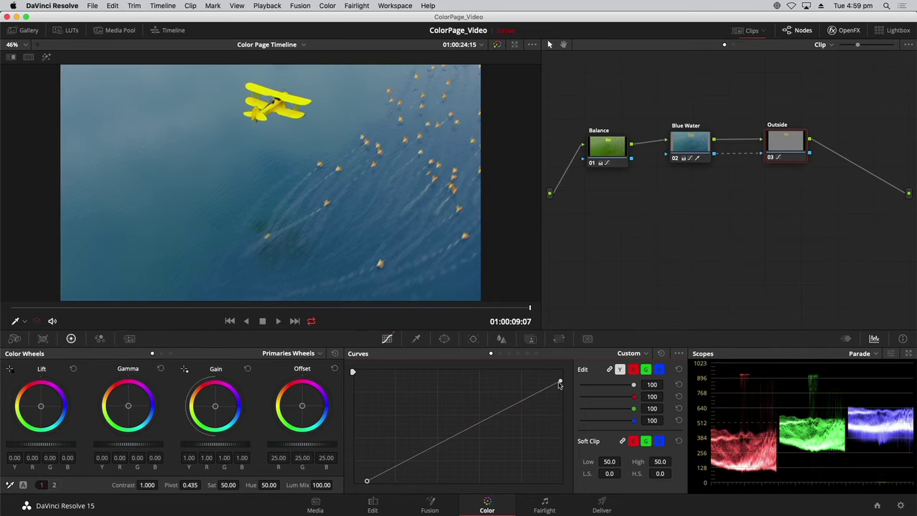
left_click_drag(558, 381, 561, 391)
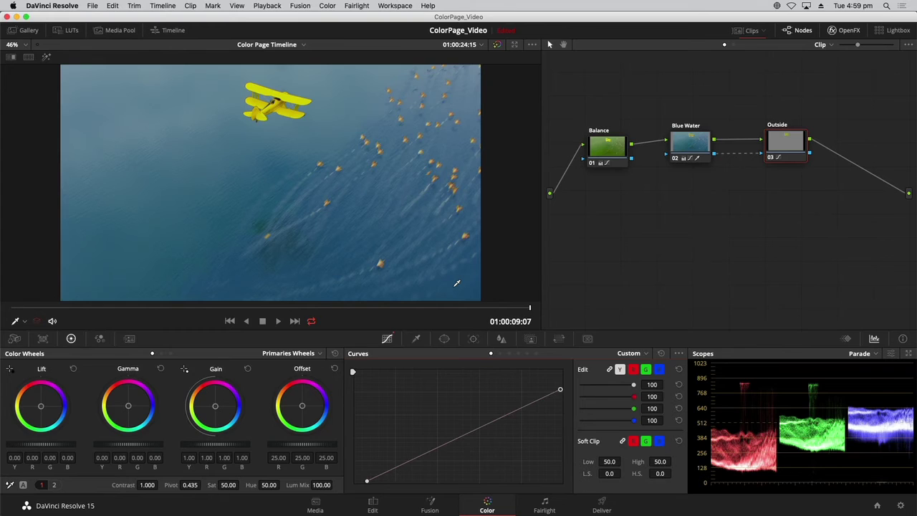
Step: View the shot full screen and toggle the grade off and on repeatedly to compare it with the original
key("super+f")
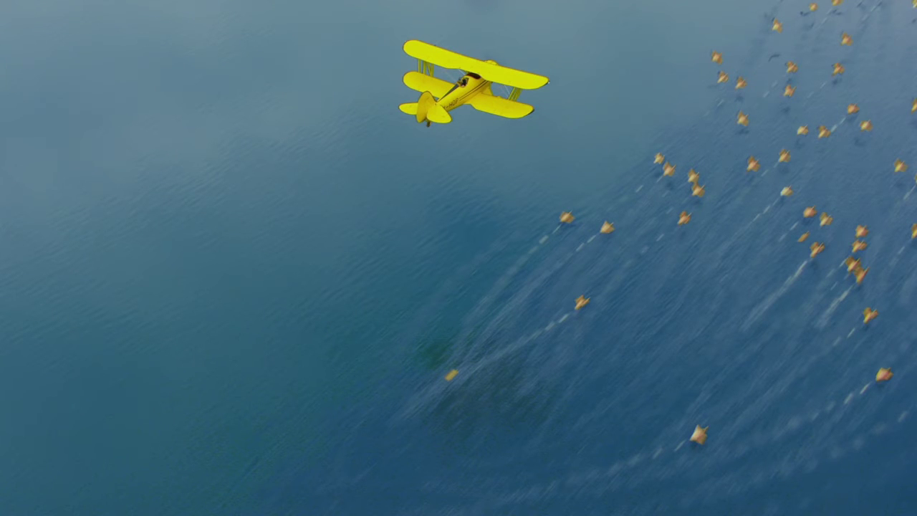
key("shift+d")
key("shift+d")
key("shift+d")
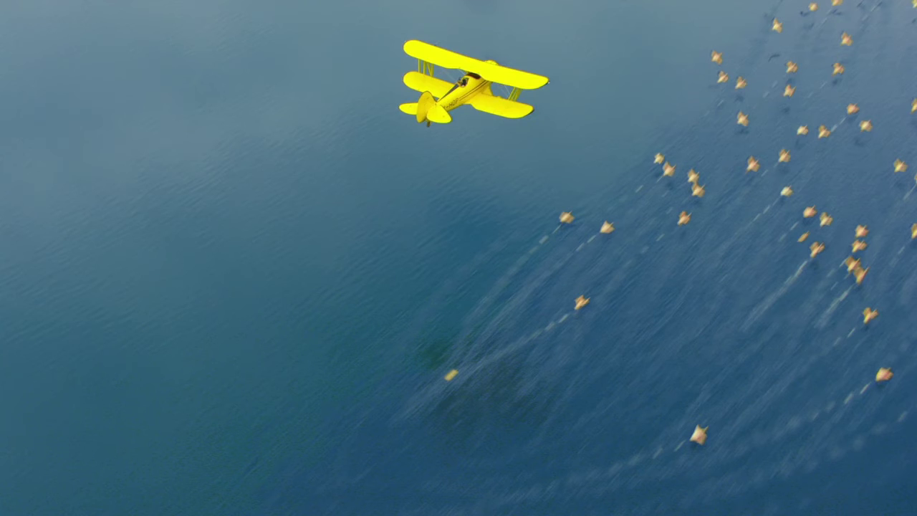
key("shift+d")
key("shift+d")
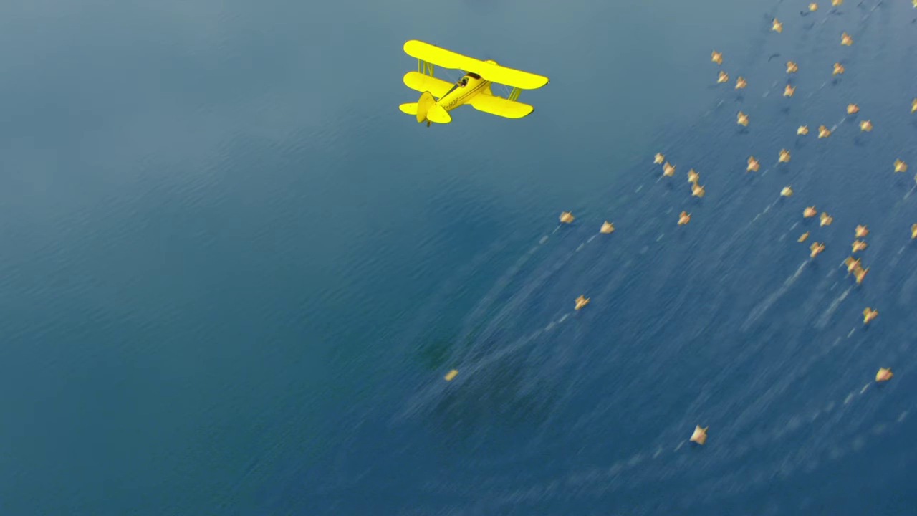
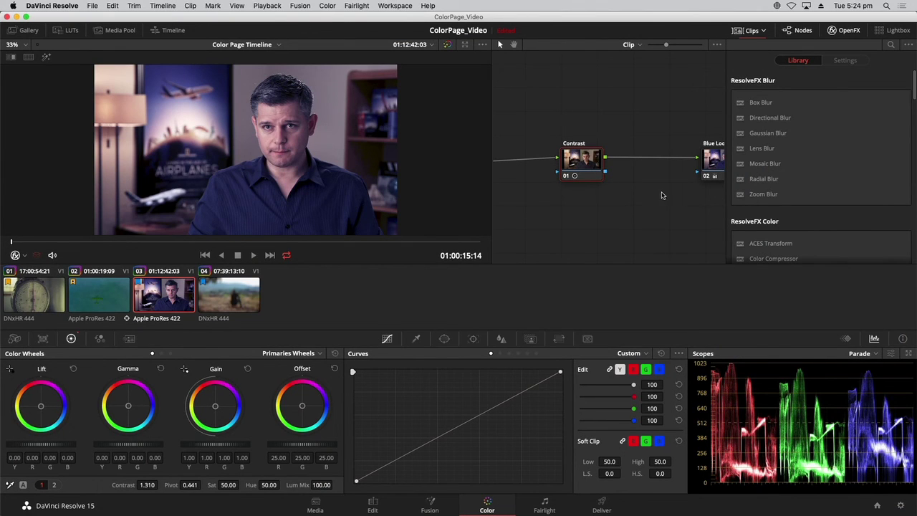
left_click_drag(769, 117, 630, 205)
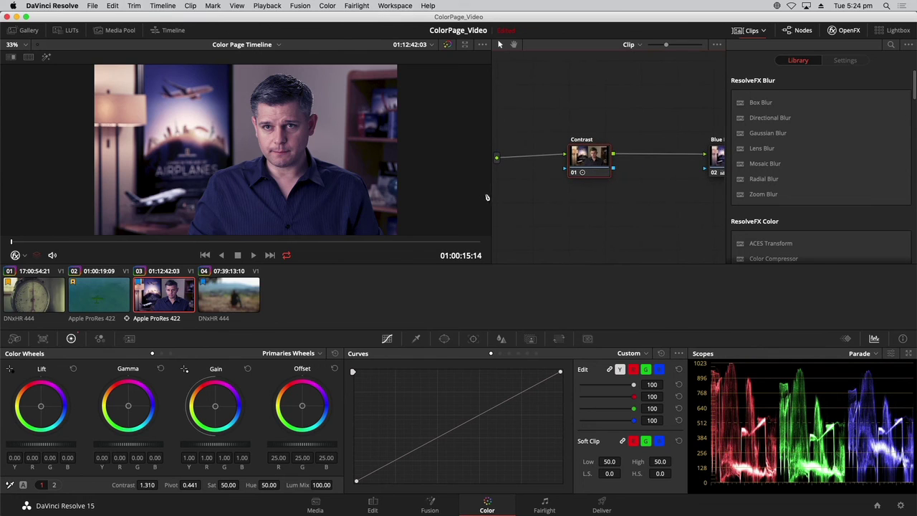
left_click_drag(491, 187, 371, 187)
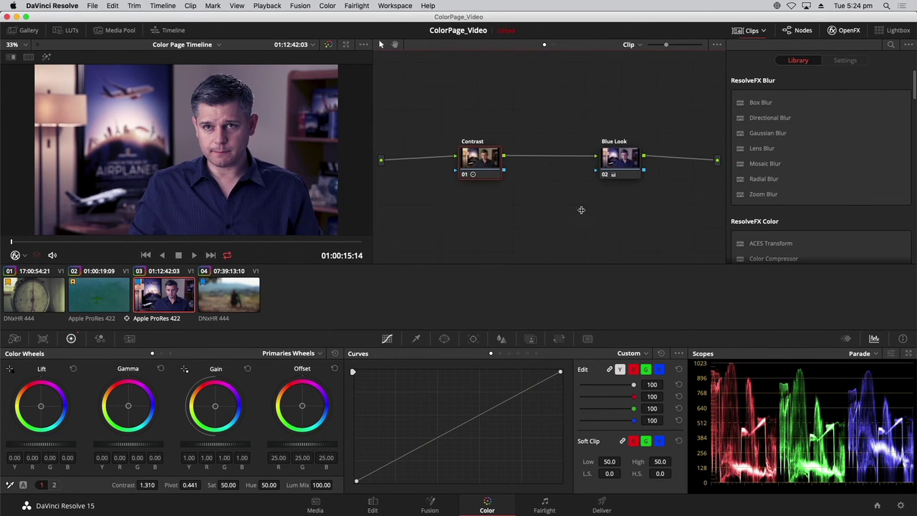
right_click(542, 205)
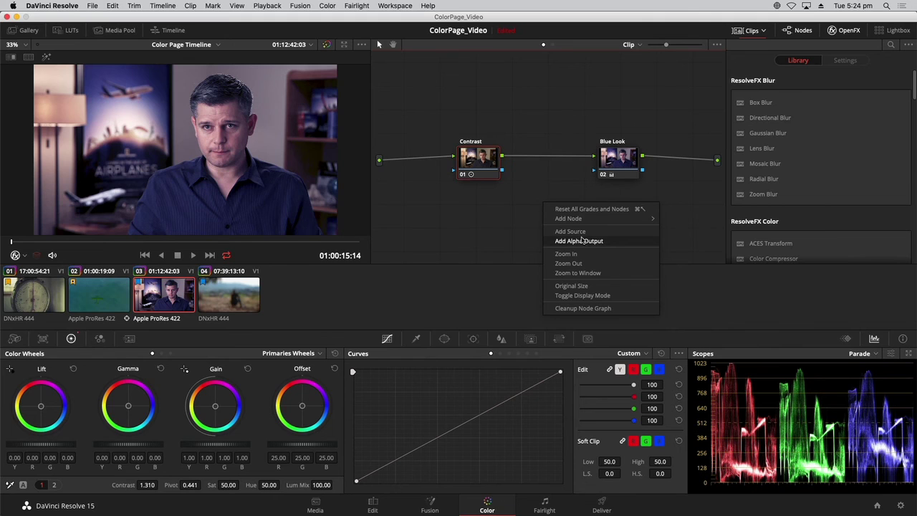
left_click(581, 210)
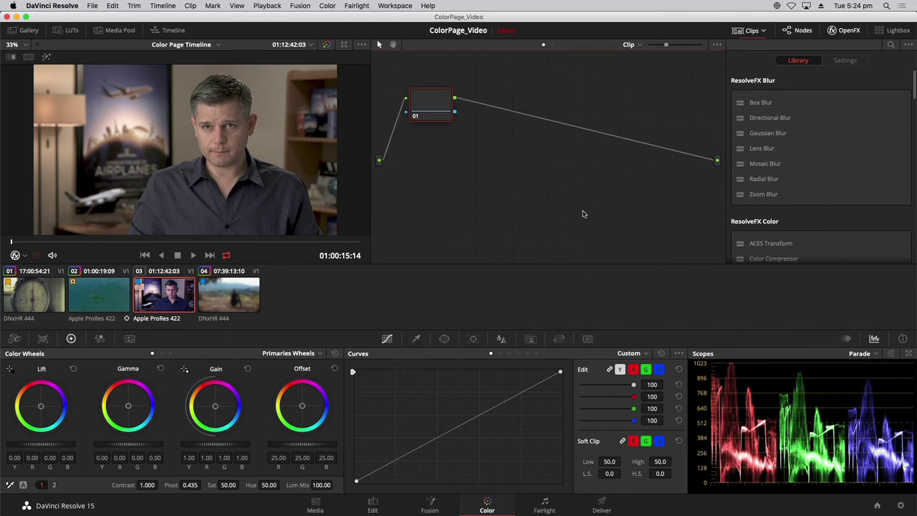
key("super+z")
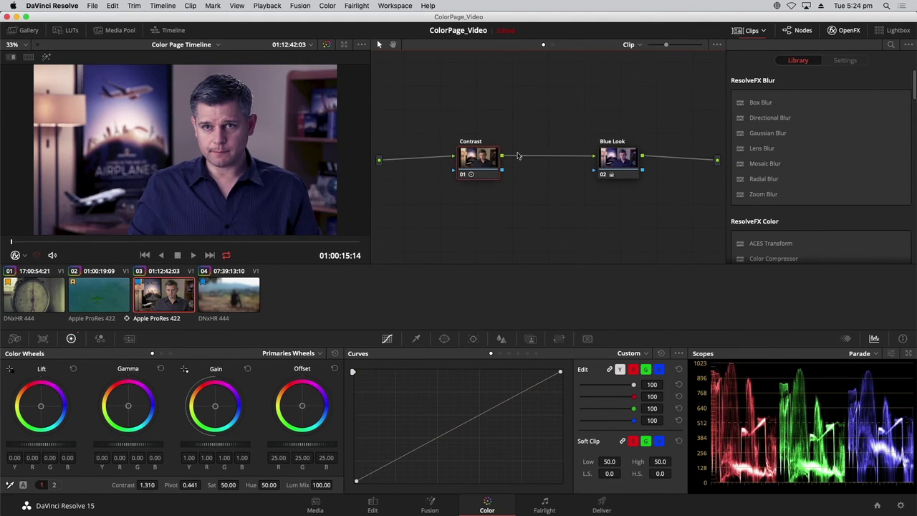
Step: Replace the interview clip's Blue Look node with a new serial node after Contrast, spaced out and labelled Face Blur
left_click(610, 161)
key("BackSpace")
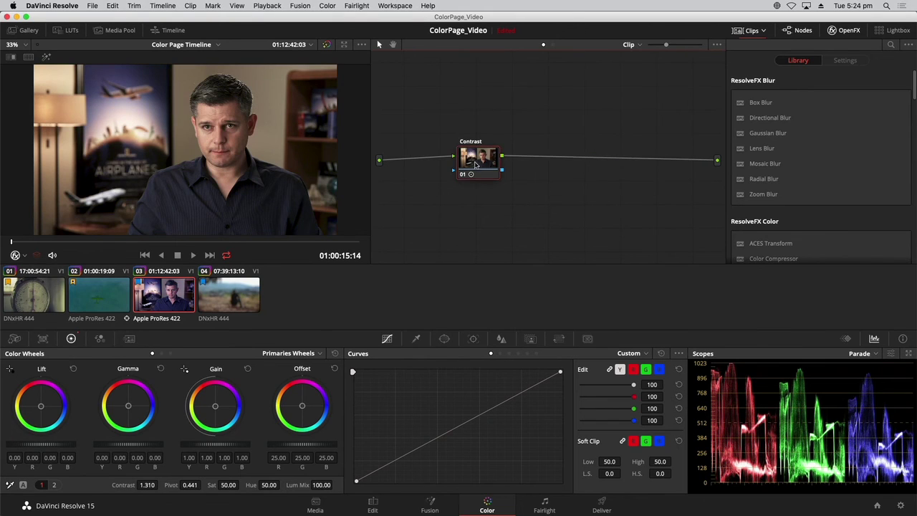
left_click_drag(477, 164, 454, 157)
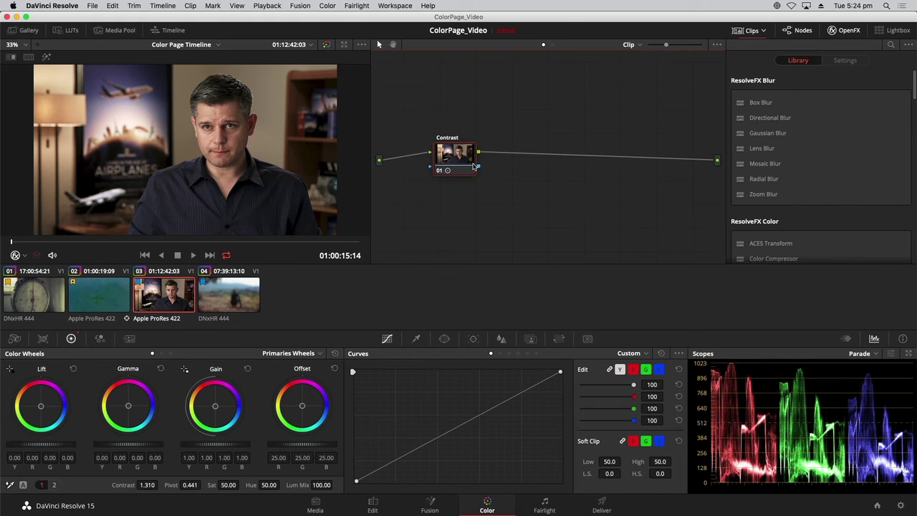
key("alt+s")
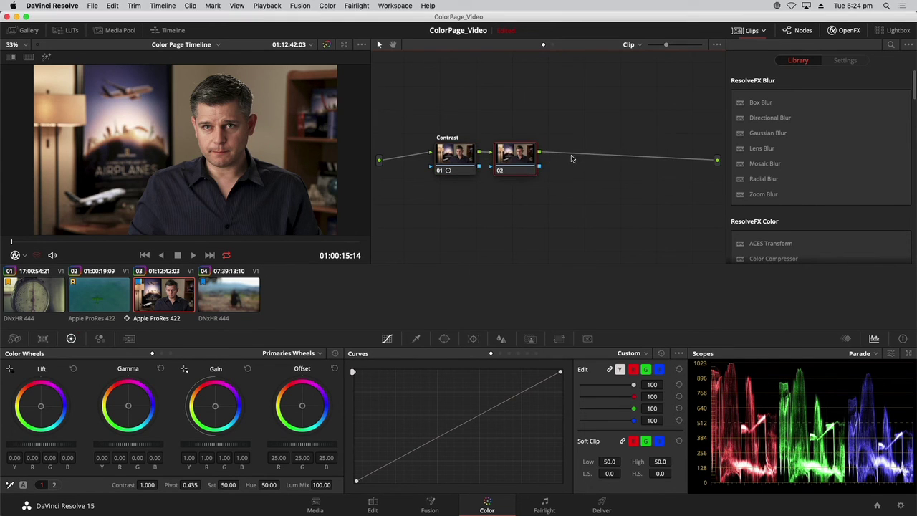
left_click_drag(538, 155, 563, 158)
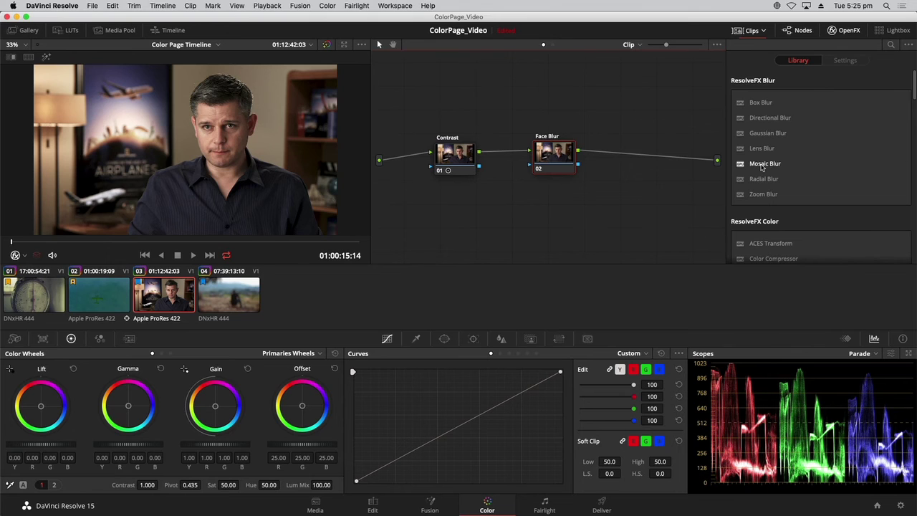
Step: Apply the Mosaic Blur effect to the Face Blur node and switch the effect off temporarily
left_click_drag(762, 166, 551, 159)
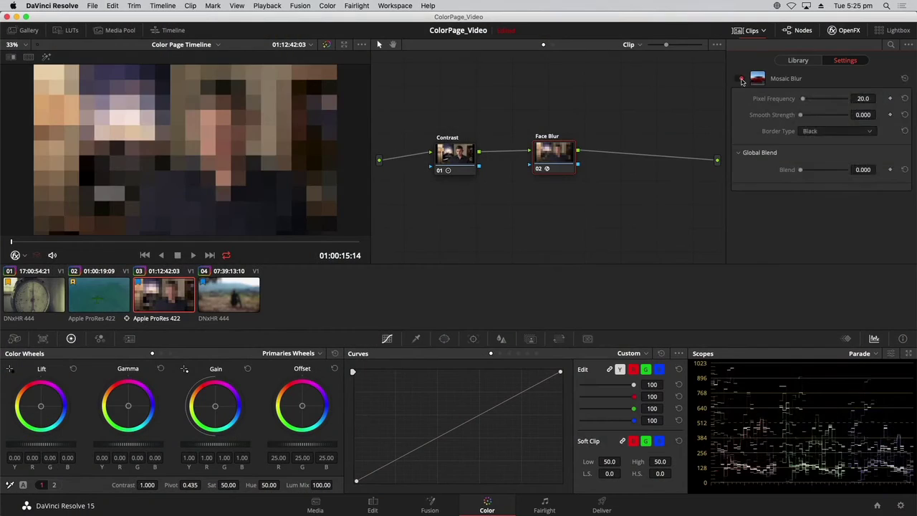
left_click(737, 79)
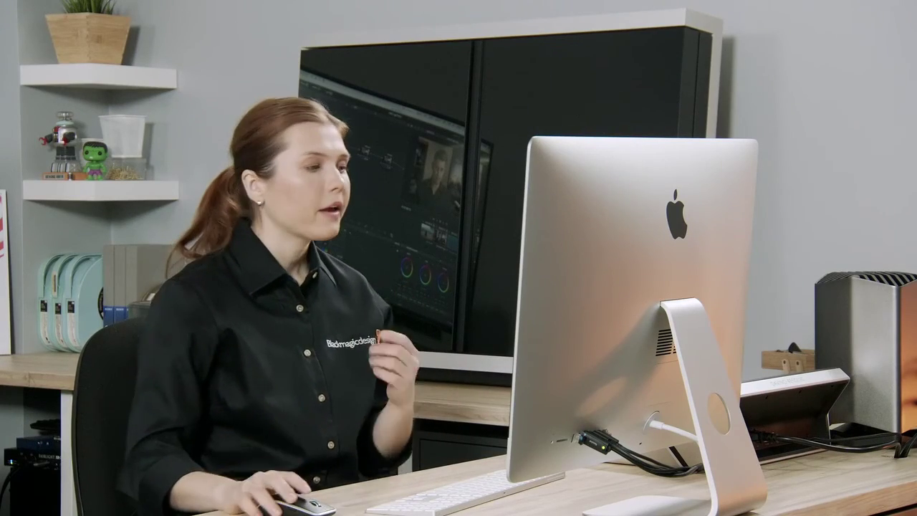
Step: Add a circle window named Face Blur and fit it over the man's face at size 32.00, aspect 32.04, pan 52.71 and tilt 51.98
left_click(446, 339)
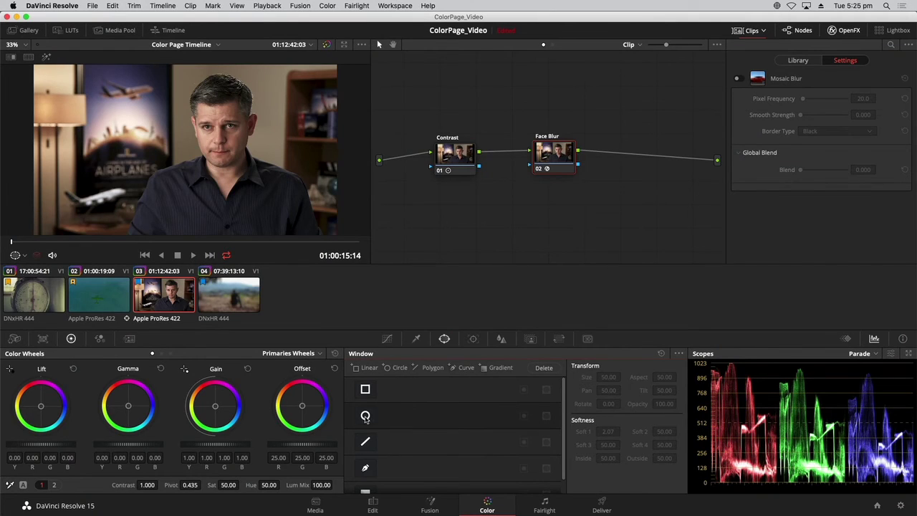
left_click(366, 416)
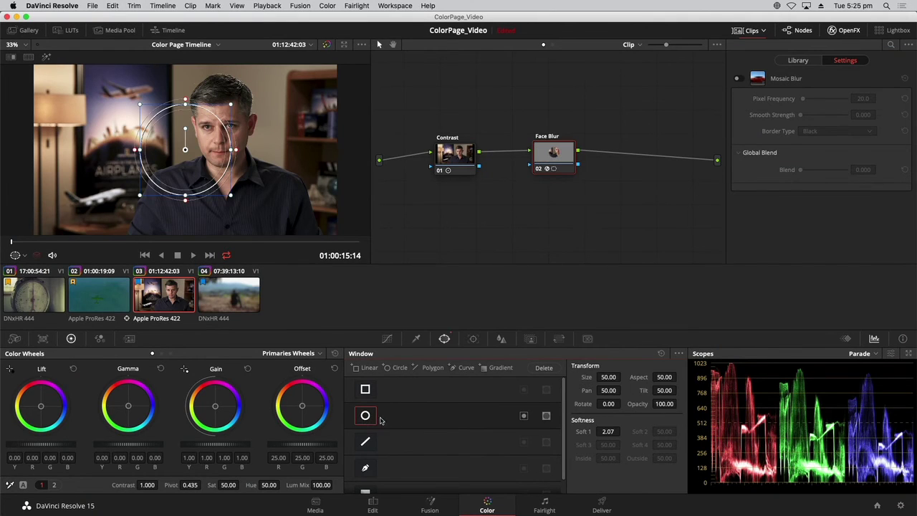
double_click(396, 418)
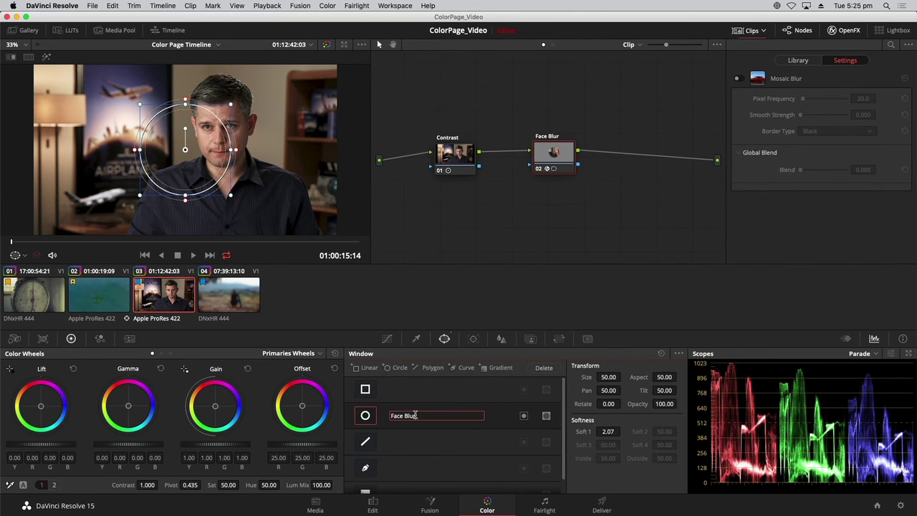
type("Face Blur")
key("Return")
left_click_drag(184, 149, 236, 142)
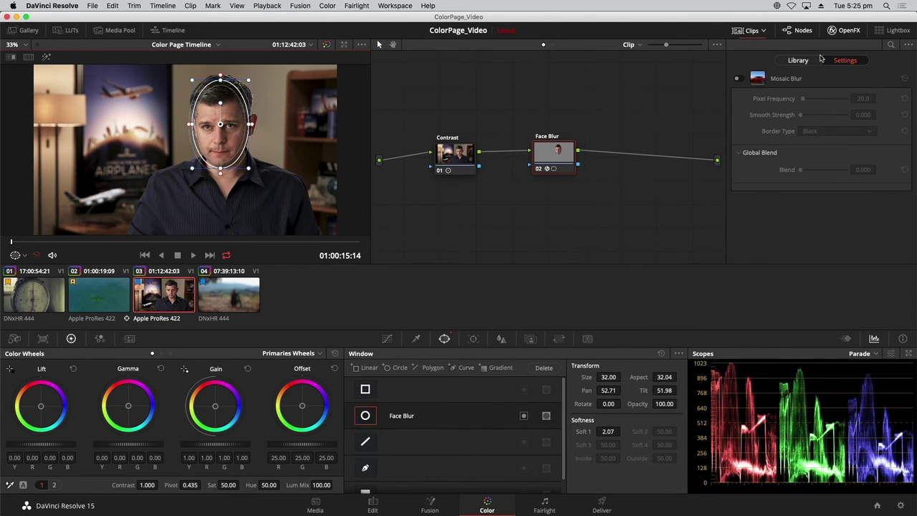
Step: Re-enable Mosaic Blur with a pixel frequency of 47.2, and set the face window's rotation to -1.72 and softness to 3.80
left_click(739, 80)
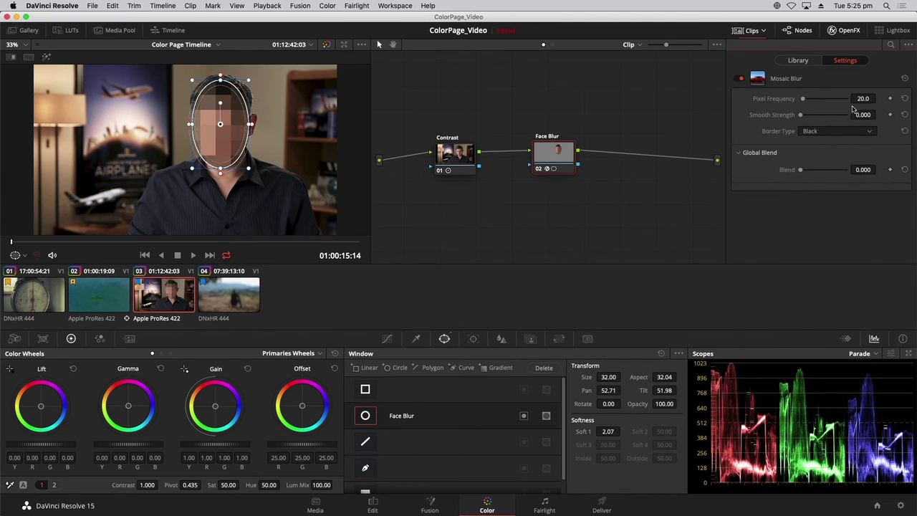
mouse_move(878, 98)
left_mouse_down()
mouse_move(856, 98)
mouse_move(896, 98)
left_mouse_up()
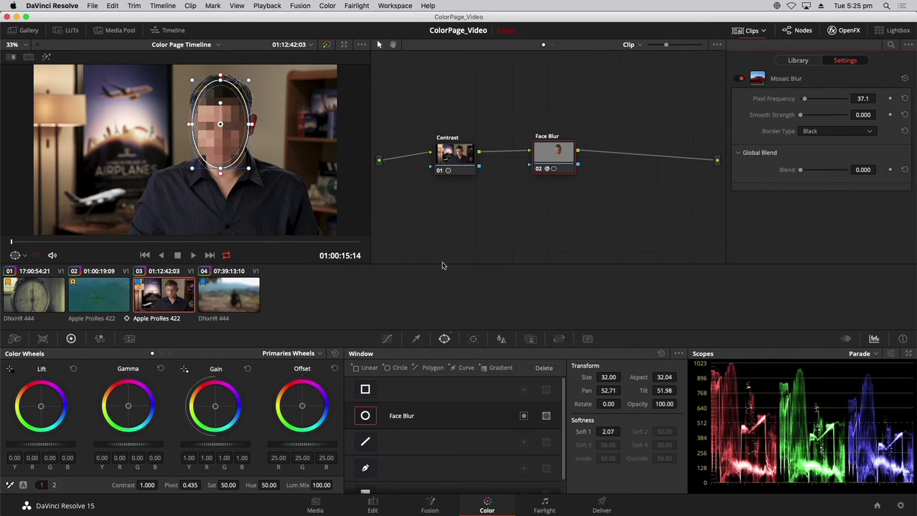
left_click_drag(878, 99, 899, 99)
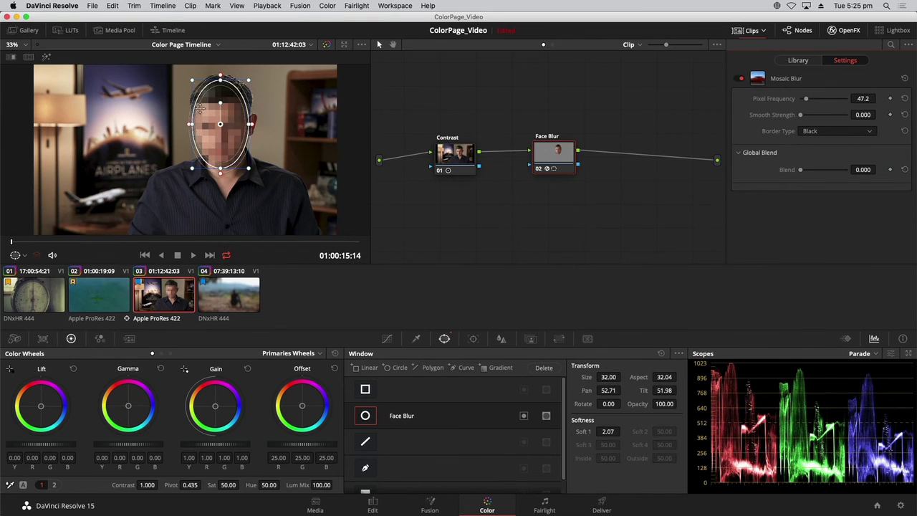
left_click_drag(220, 98, 251, 81)
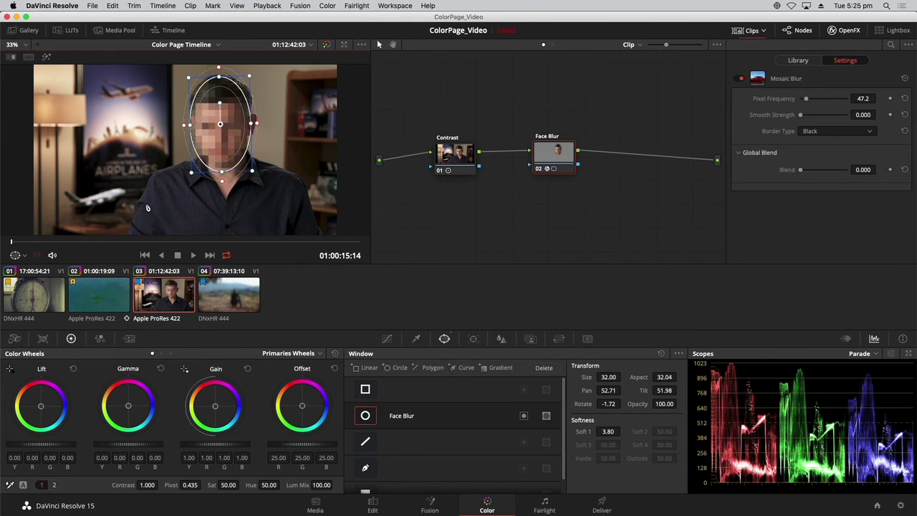
Step: Play the clip to check the face window, track the window forward from the first frame, and return to the clip's start
key("space")
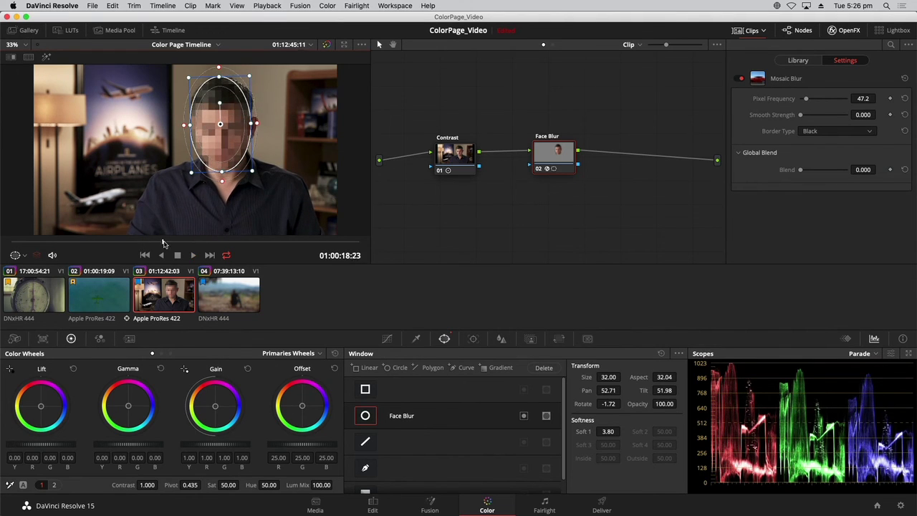
key("space")
left_click_drag(230, 245, 3, 247)
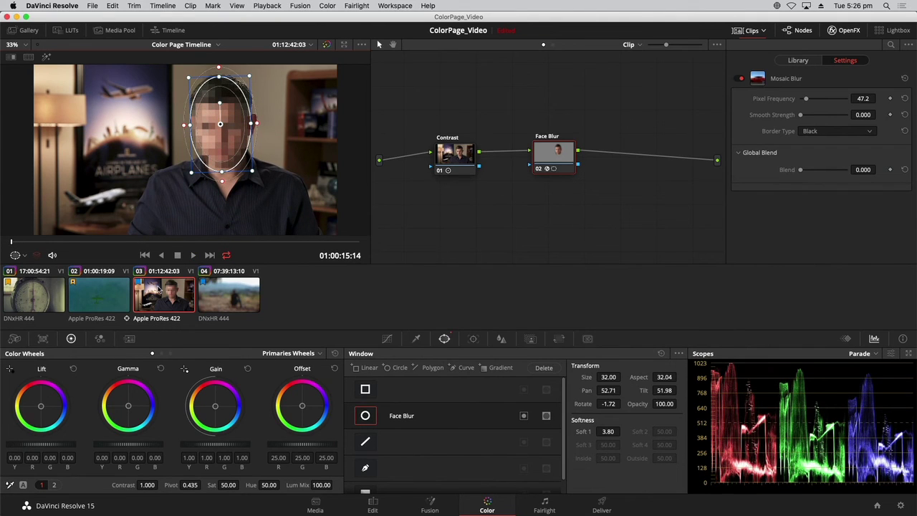
left_click(473, 339)
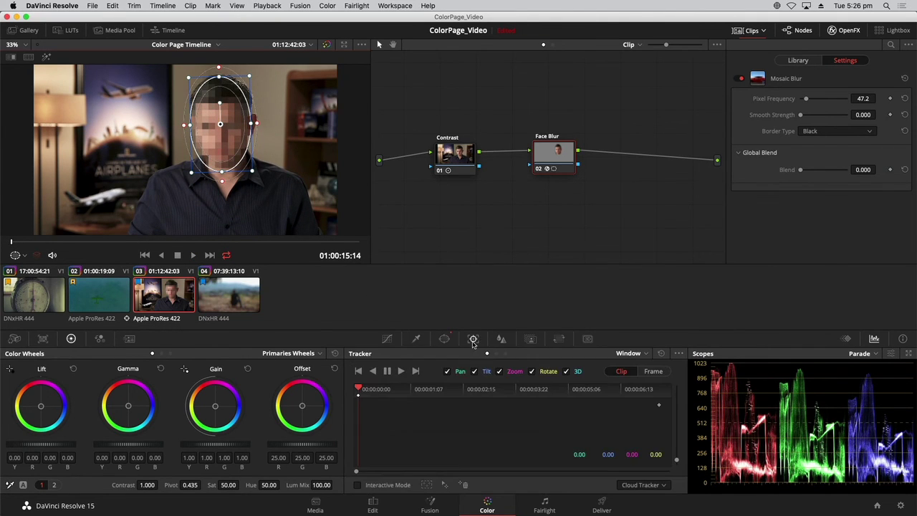
left_click(401, 371)
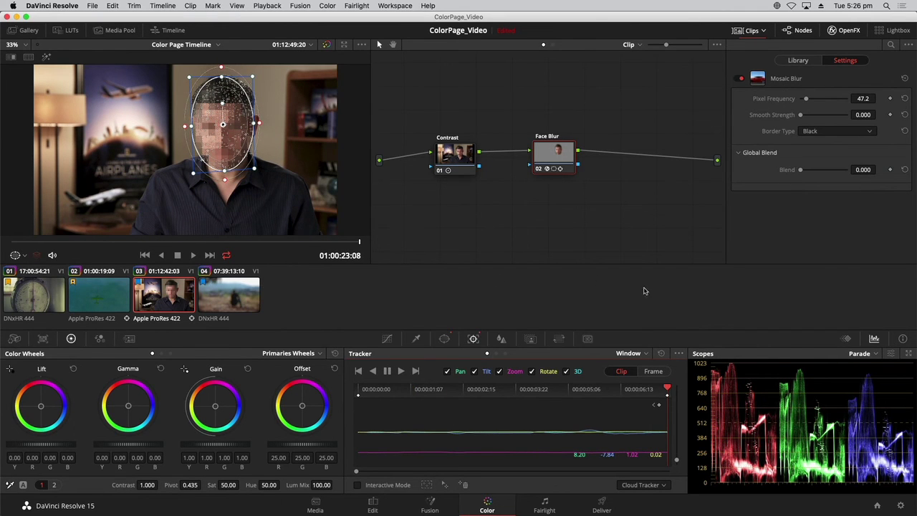
key("Home")
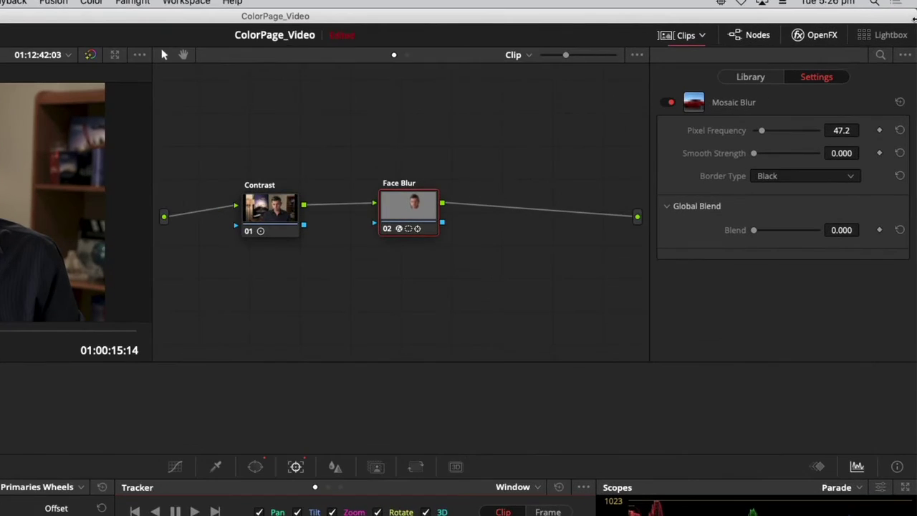
Step: Hide the OpenFX library and change the clip filter from flagged clips to all clips
left_click(817, 50)
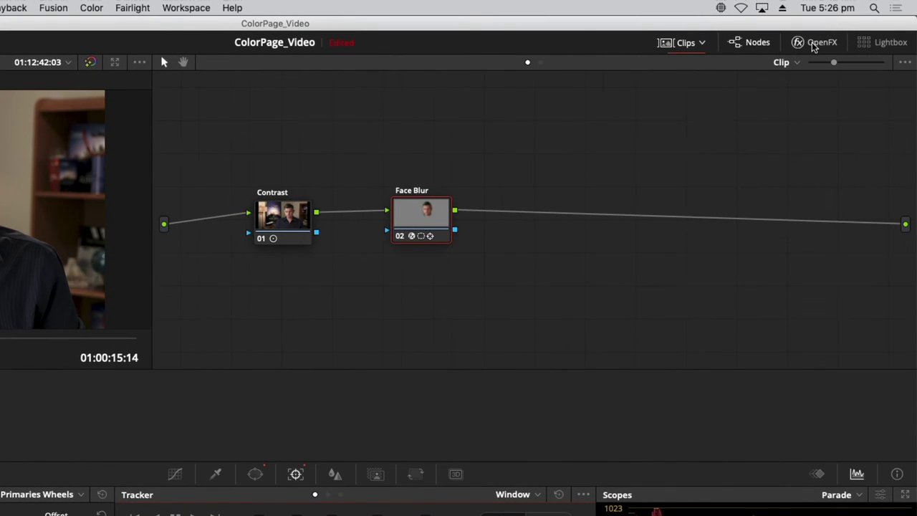
left_click(701, 43)
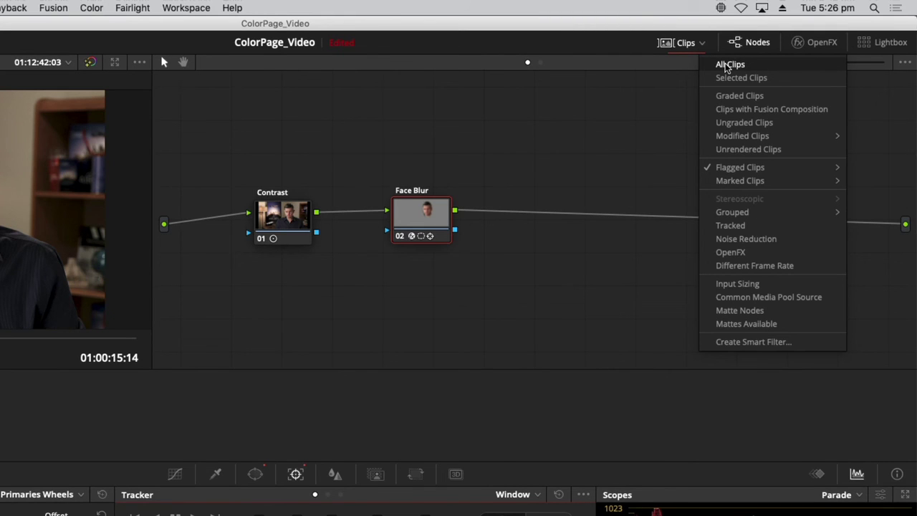
left_click(727, 66)
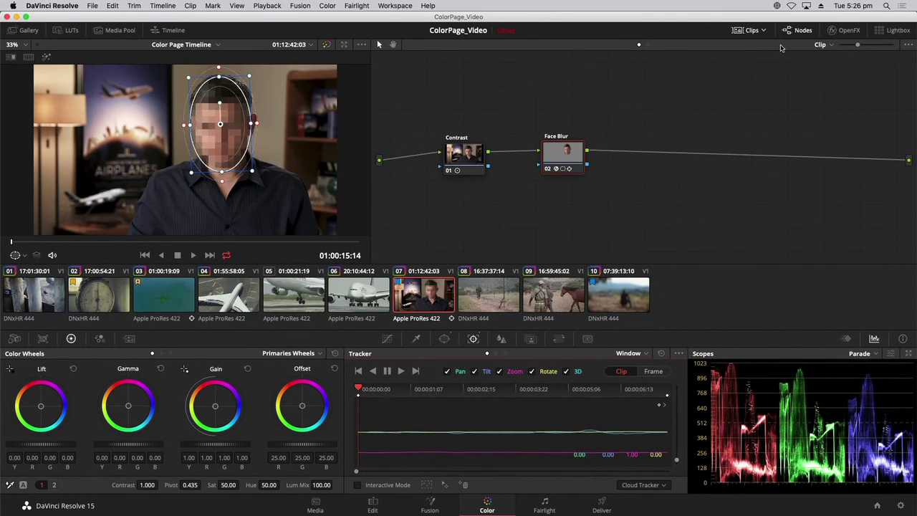
Step: Show the still gallery's Looks album and select the overhead airplane clip 04 in the timeline
left_click(19, 32)
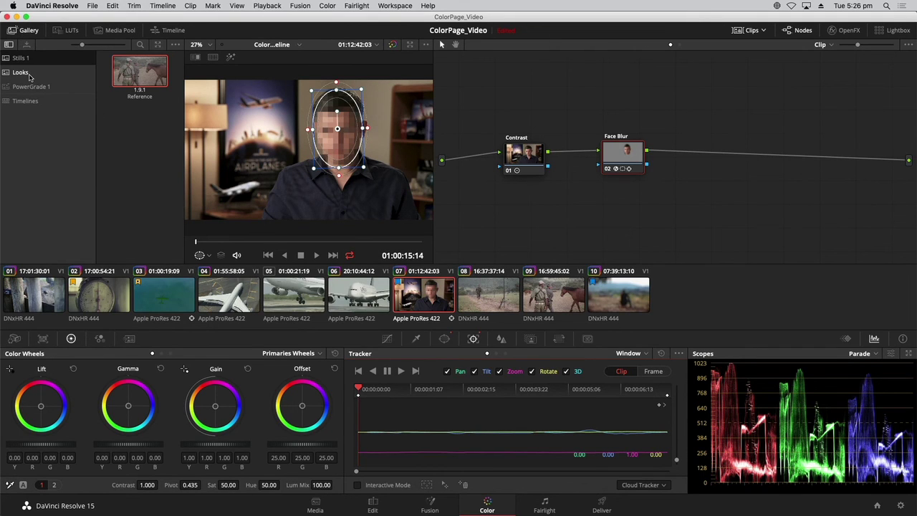
left_click(21, 72)
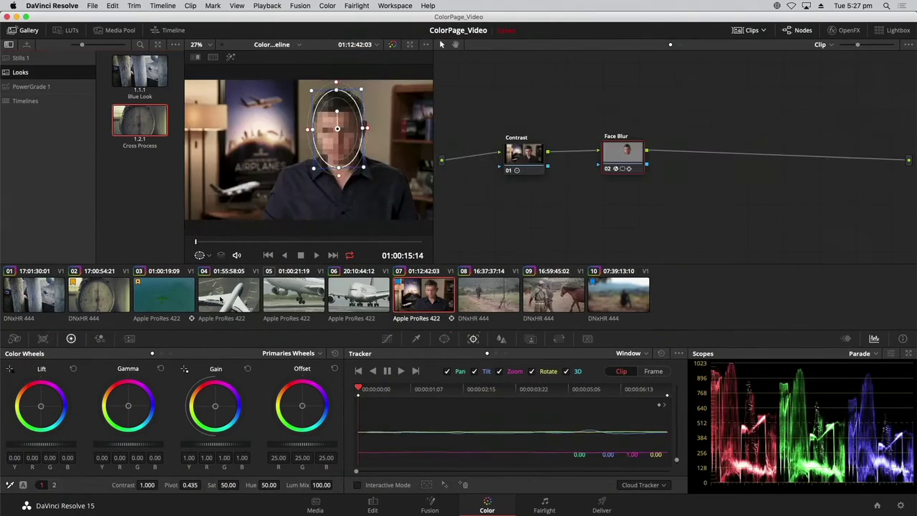
left_click(222, 301)
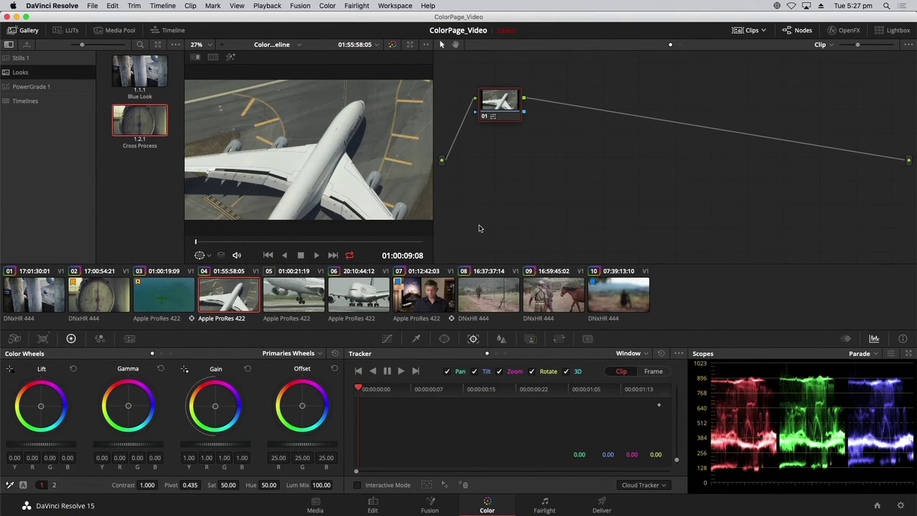
left_click_drag(439, 217, 489, 217)
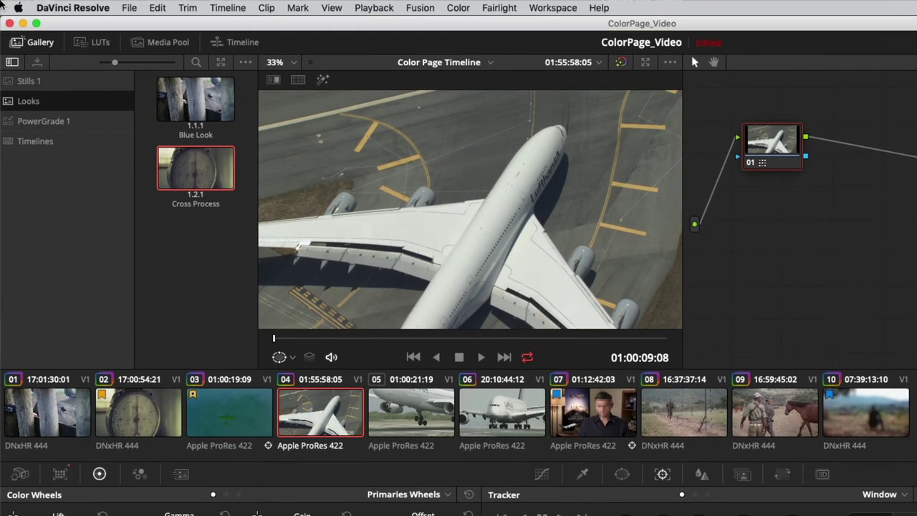
Step: Apply the complete grade of the Cross Process still to the overhead airplane clip 04
right_click(212, 171)
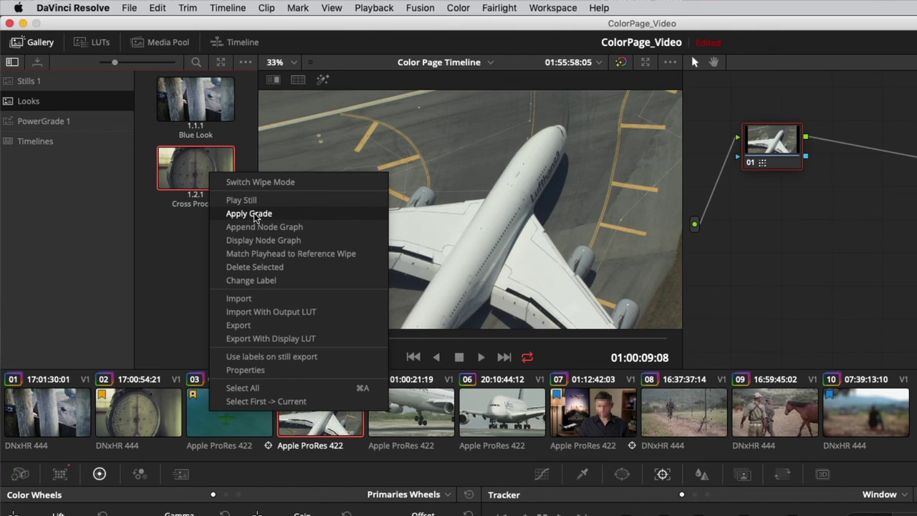
left_click(180, 256)
right_click(52, 417)
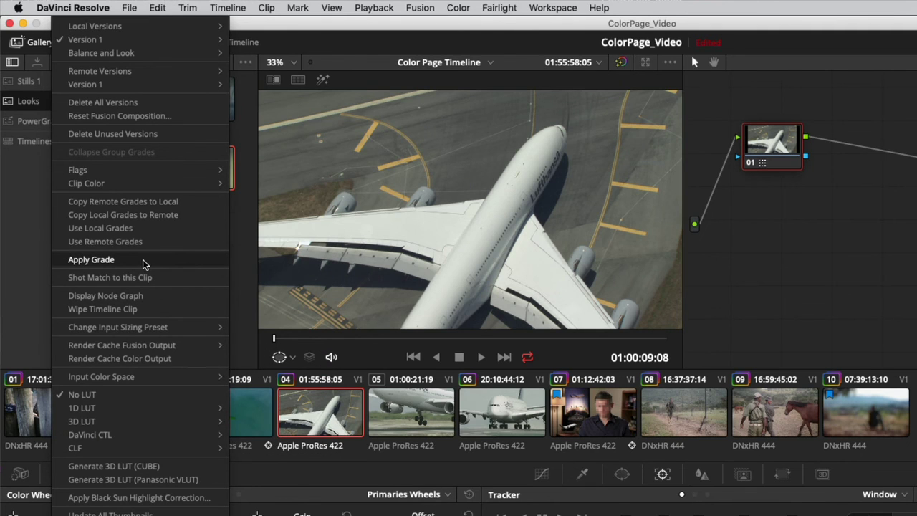
left_click(239, 252)
double_click(195, 164)
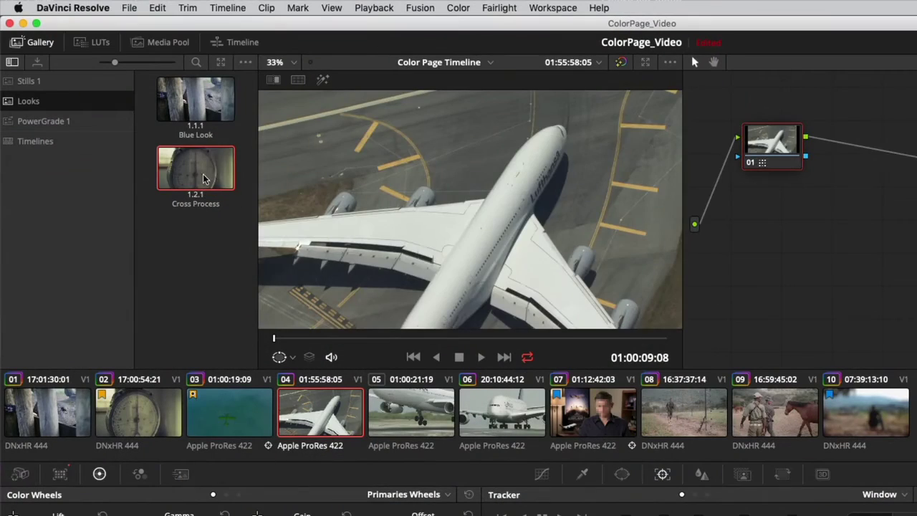
middle_click(204, 178)
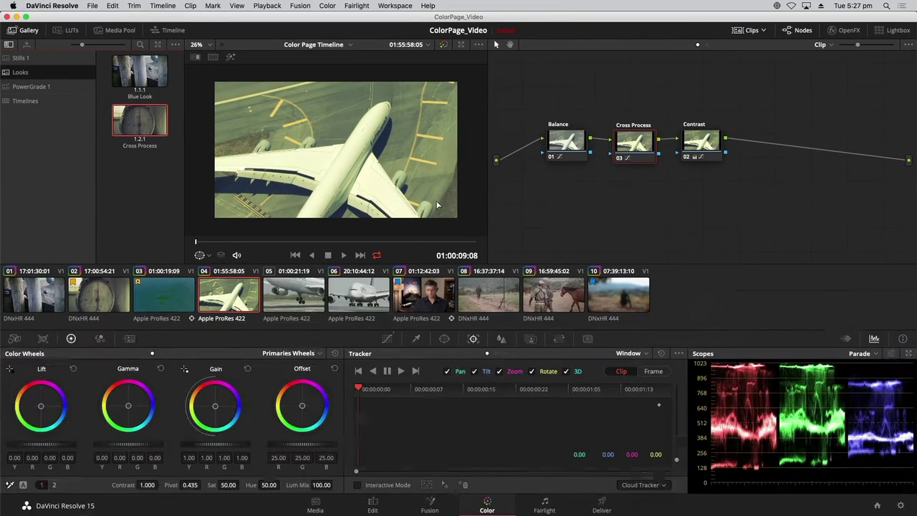
left_click(614, 211)
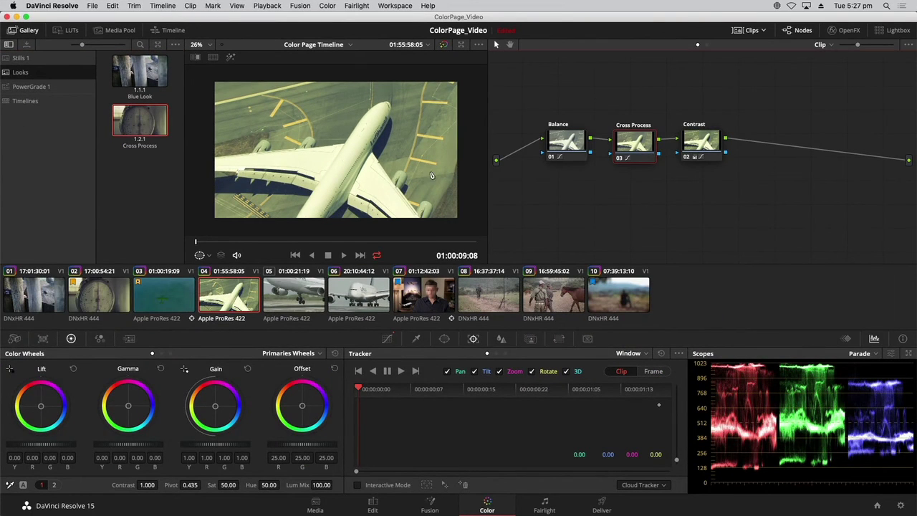
Step: Compare the grades and node graphs of clips 01, 02 and 04
left_click(48, 297)
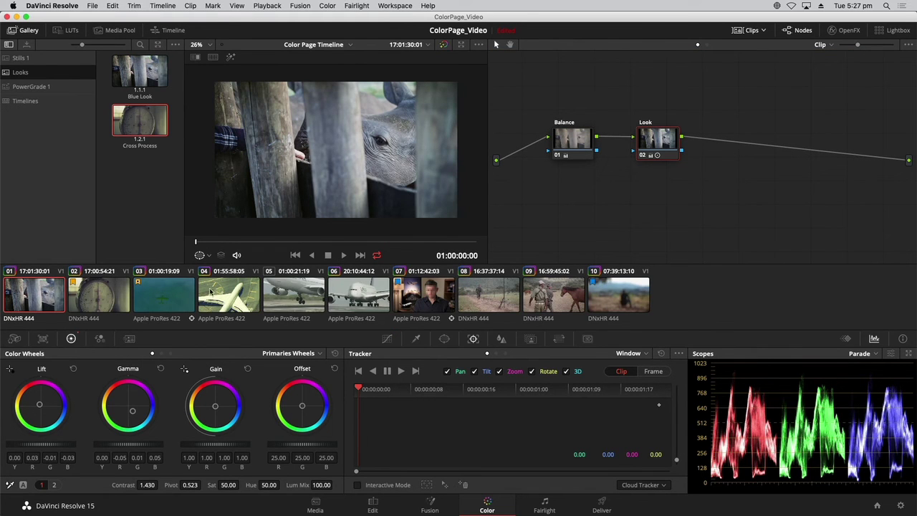
left_click(91, 296)
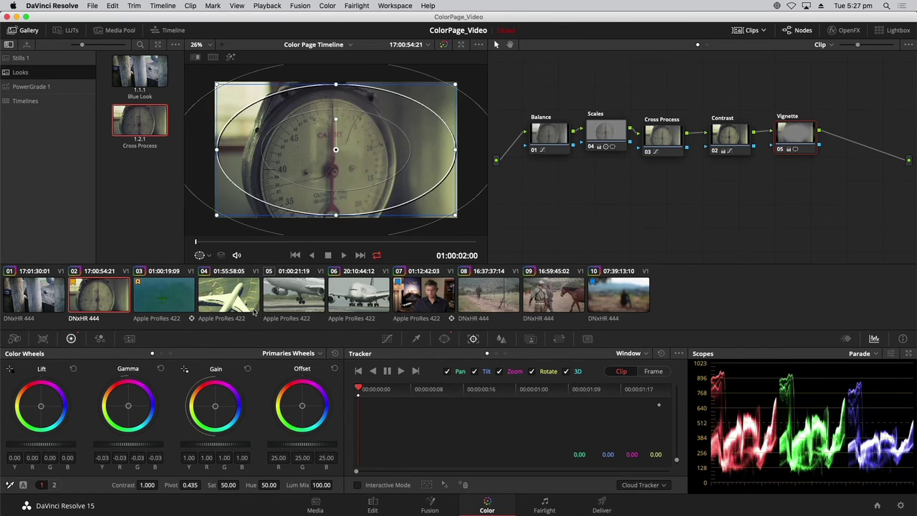
left_click(233, 304)
left_click(113, 295)
left_click(233, 300)
scroll(270, 79, "up", 1)
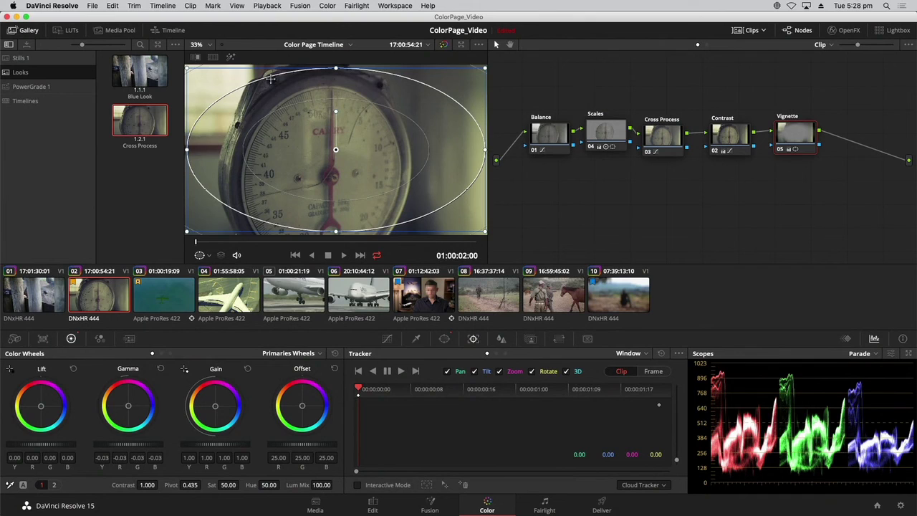
Step: On clip 04's original grade, move the single node down slightly, toggle it for comparison and label it Match
left_click(224, 301)
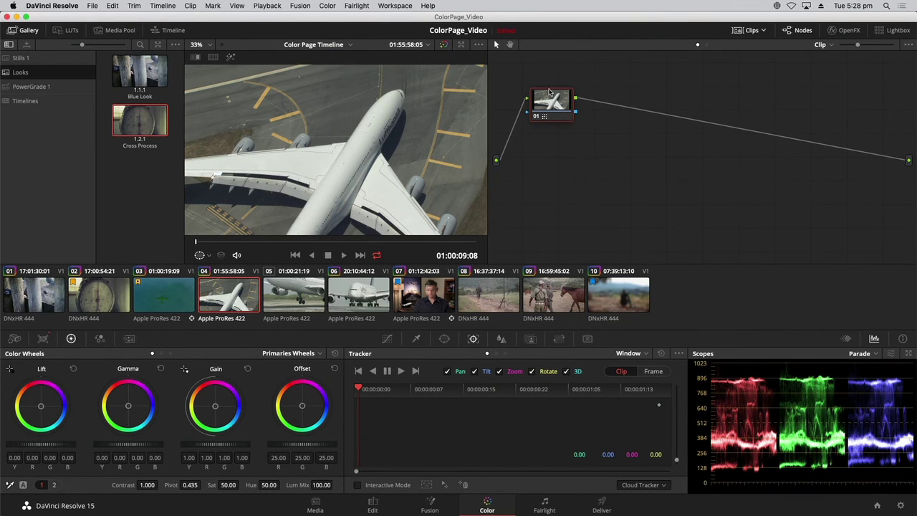
left_click_drag(549, 92, 553, 124)
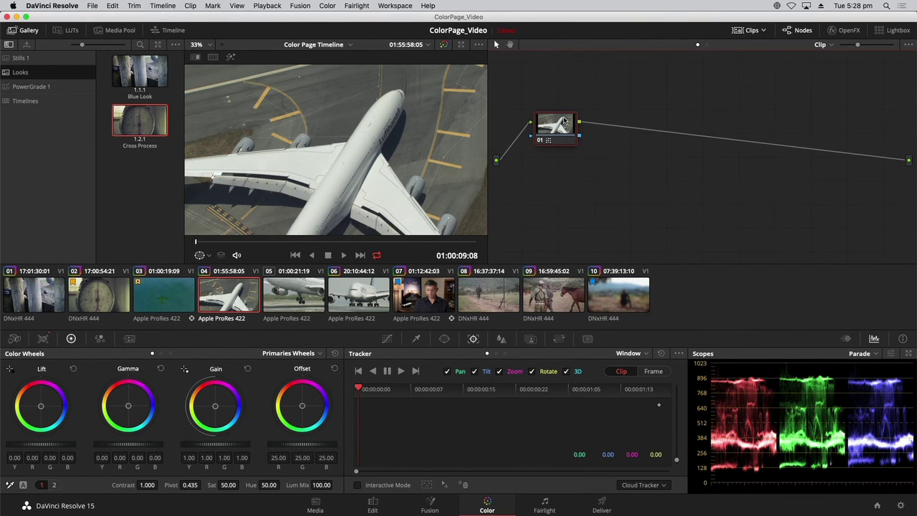
key("ctrl+d")
key("ctrl+d")
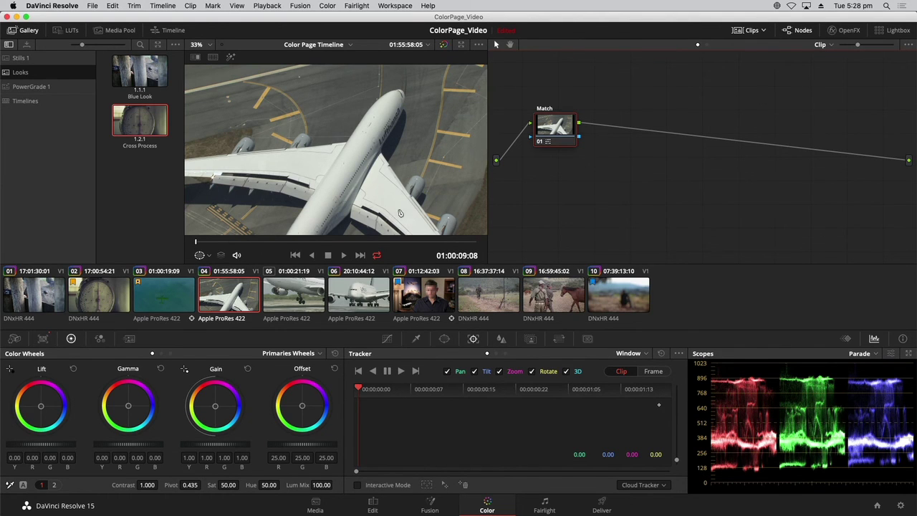
Step: Copy only the Cross Process node from the Cross Process still's node graph into clip 04 after the Match node
right_click(132, 125)
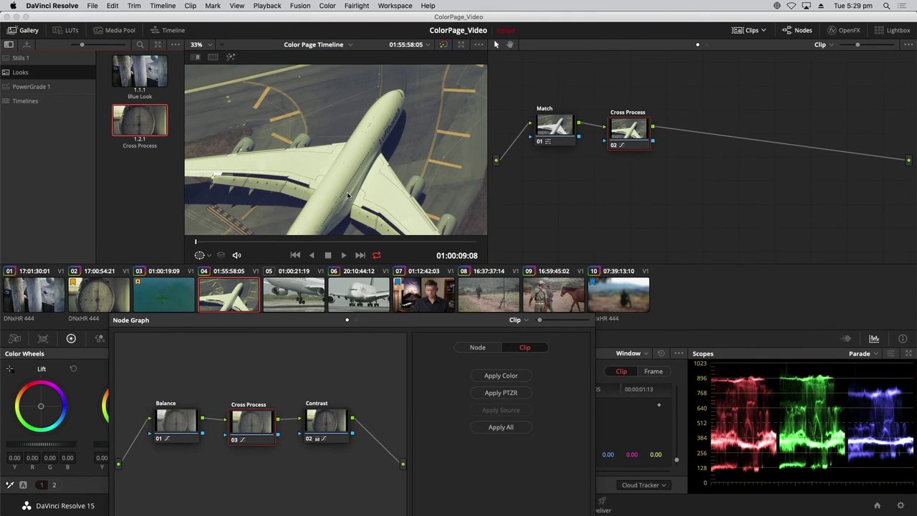
left_click(172, 426)
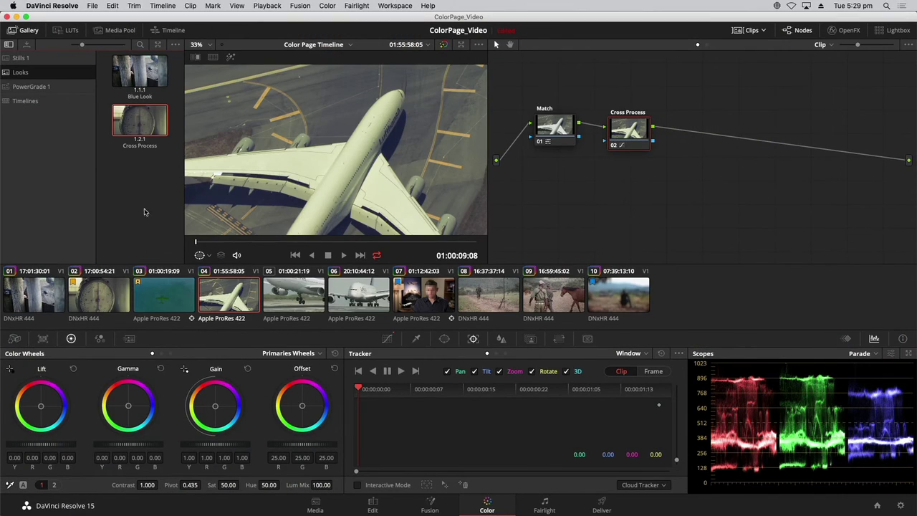
left_click(139, 200)
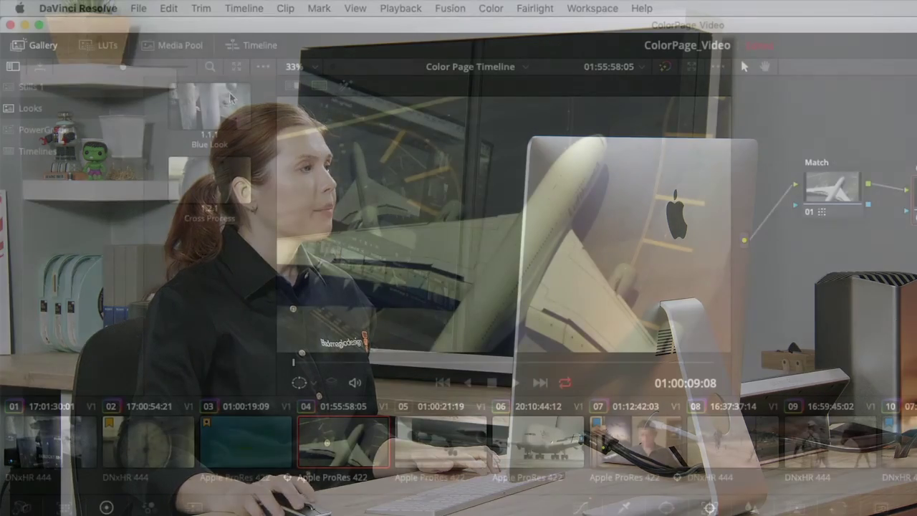
right_click(209, 107)
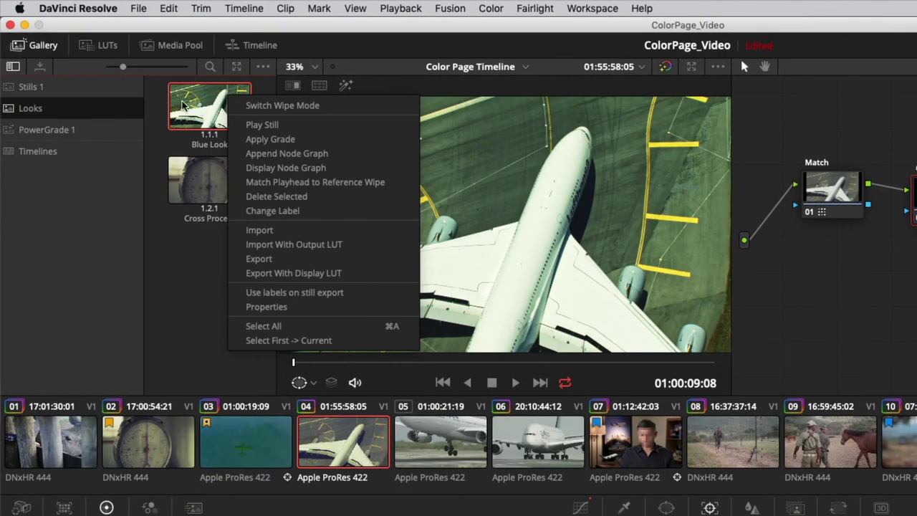
left_click(250, 104)
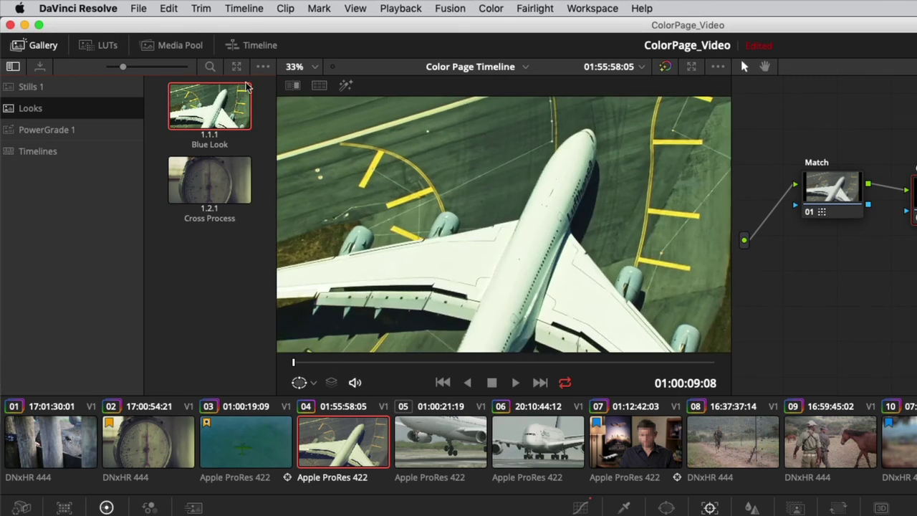
left_click(263, 66)
left_click(272, 84)
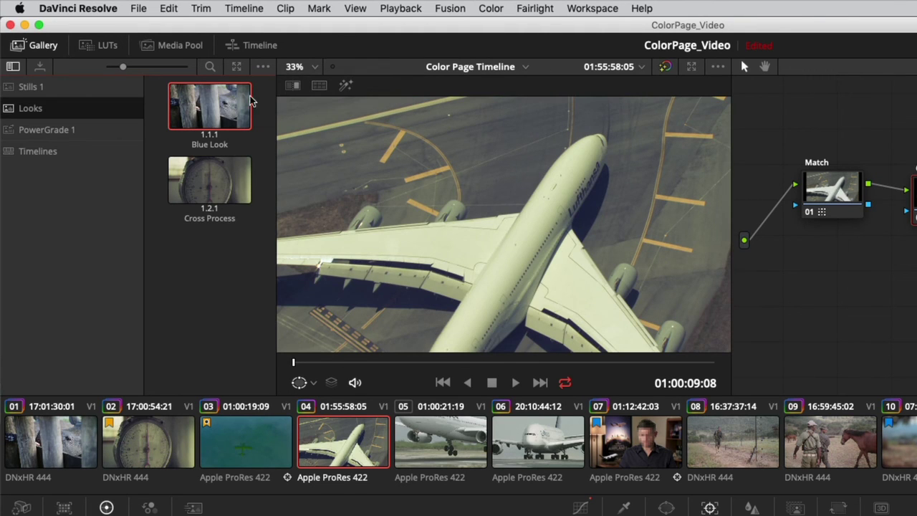
Step: Start exporting the Blue Look still and create a Desktop folder named Rhino Grade as its destination
right_click(196, 112)
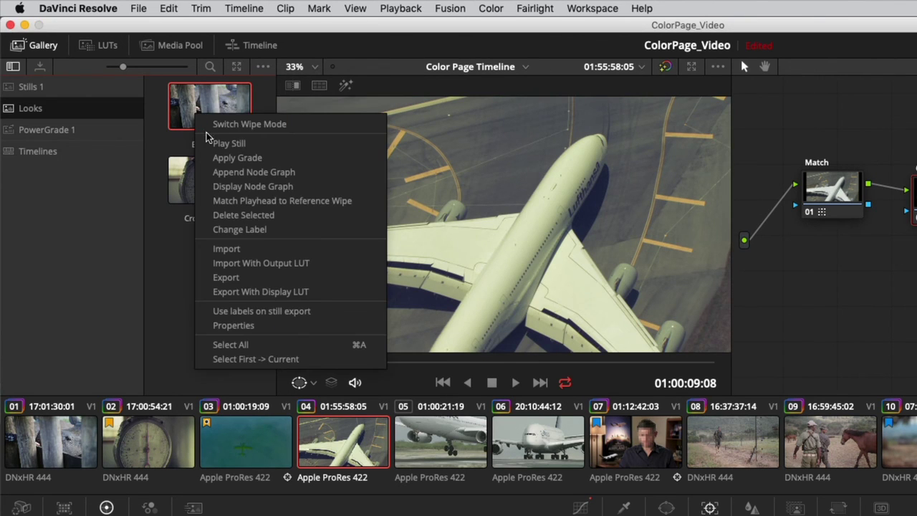
left_click(244, 279)
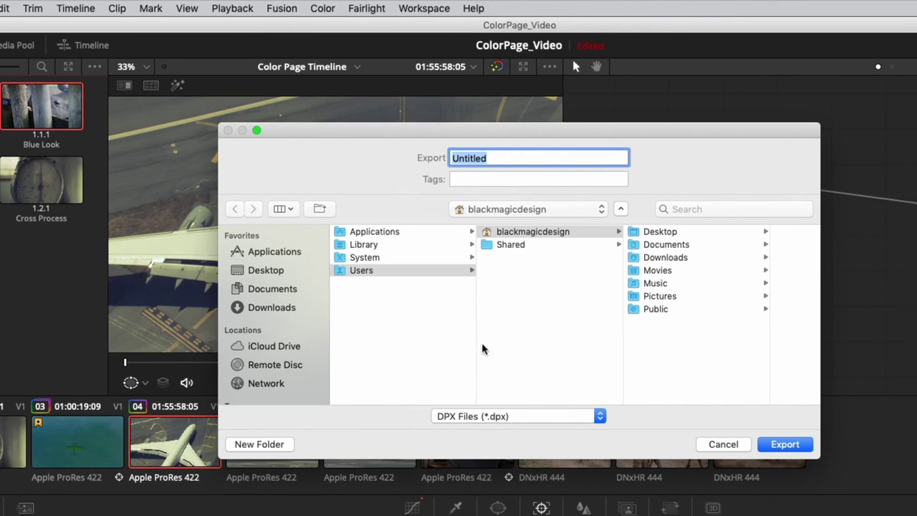
left_click(289, 275)
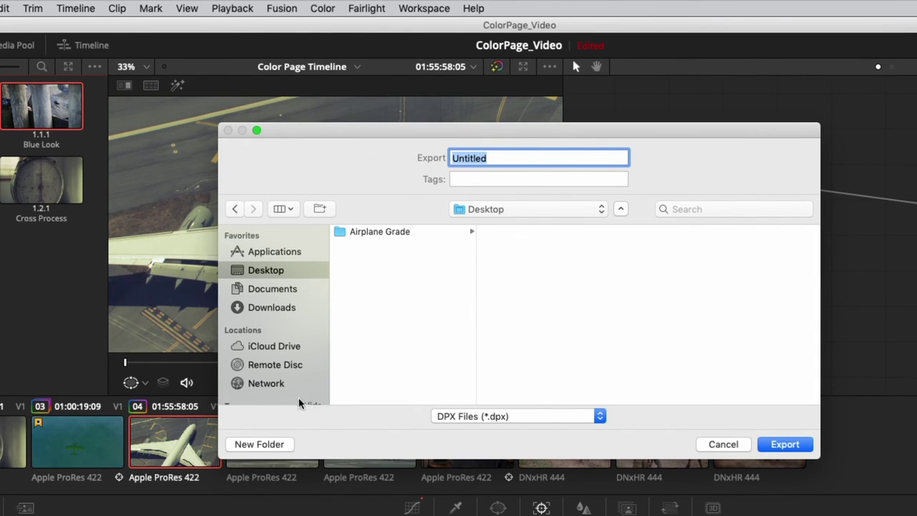
left_click(285, 444)
type("Rhi")
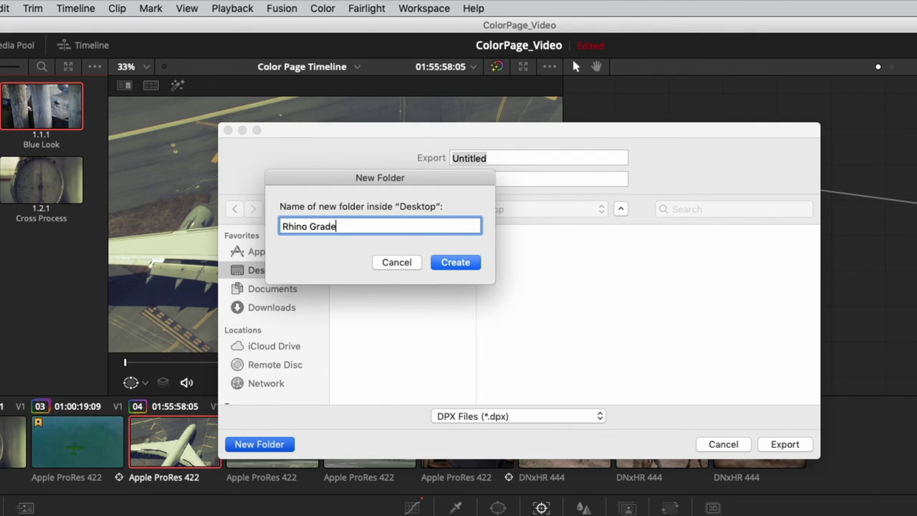
type("no Grade")
key("Return")
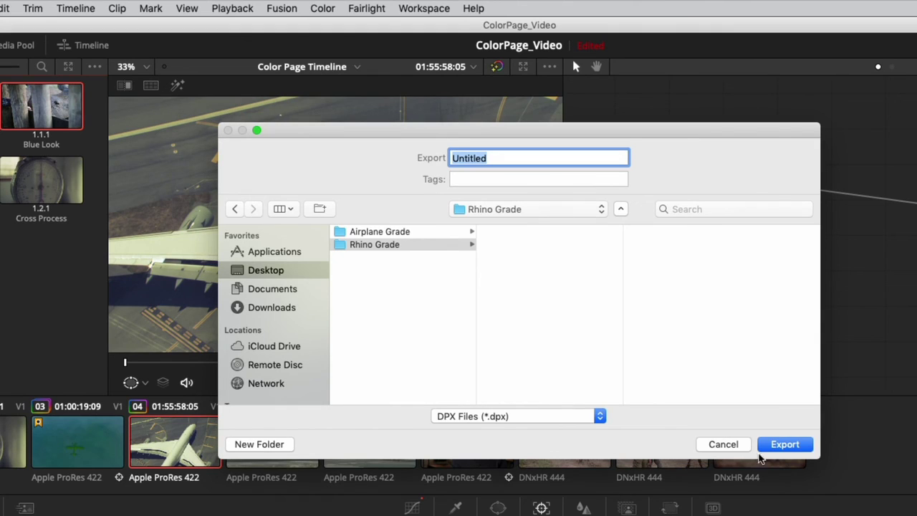
Step: Name the exported still Rhino and save it as a DPX file in the Rhino Grade folder
left_click(491, 158)
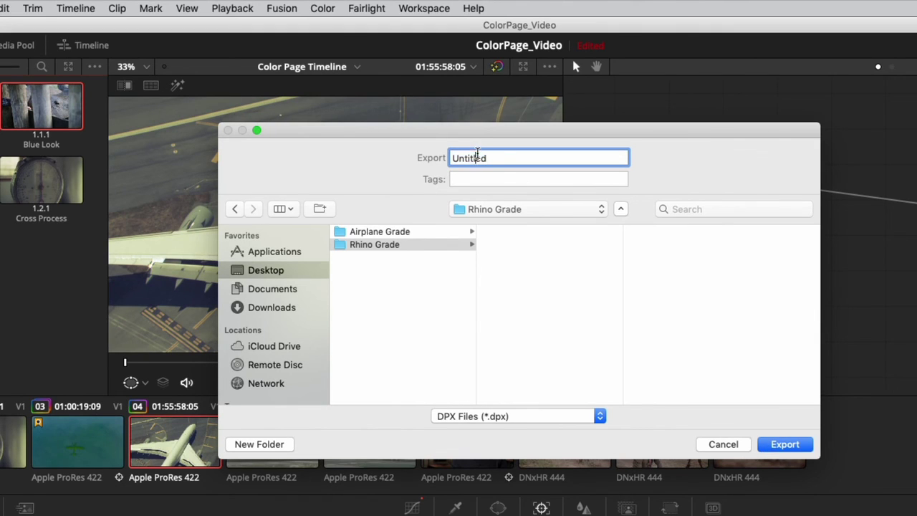
left_click_drag(491, 157, 452, 157)
type("Rhino")
left_click(782, 445)
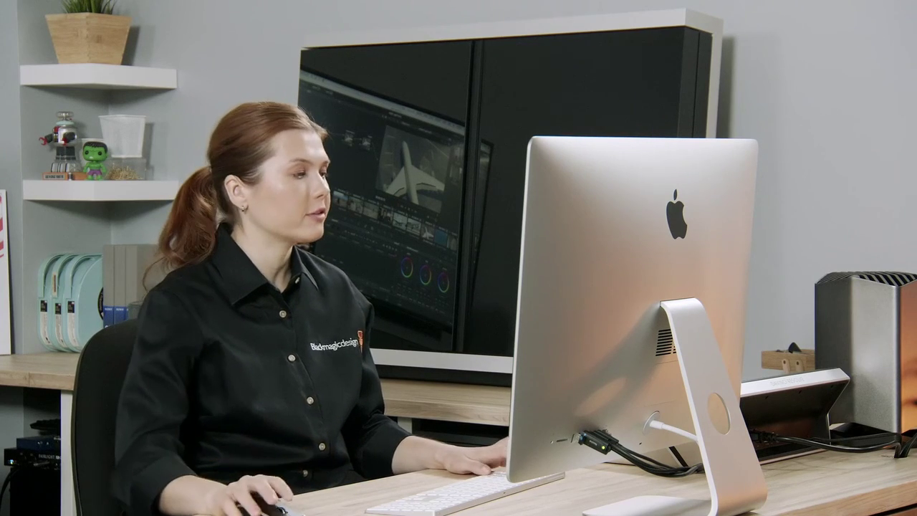
Step: Switch to Finder, hide the other apps, move the Rhino Grade folder under Macintosh HD and open it
key("super+Tab")
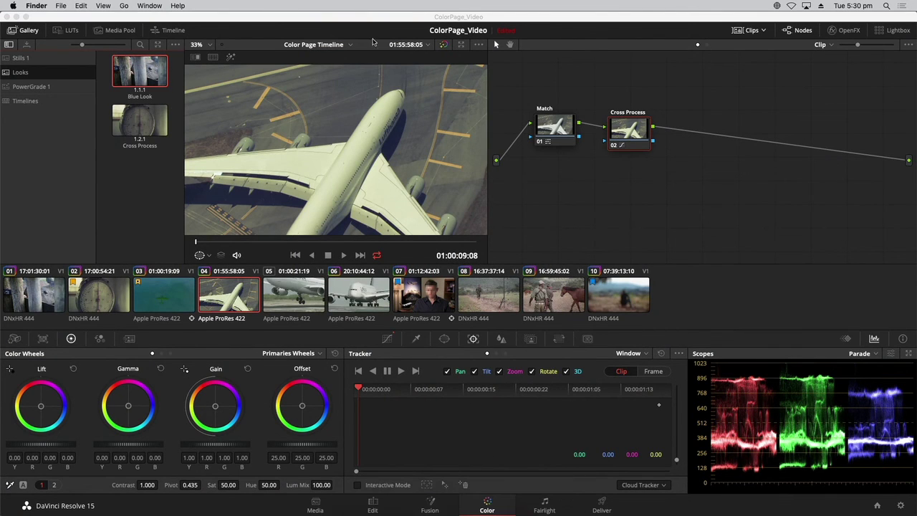
key("super+alt+h")
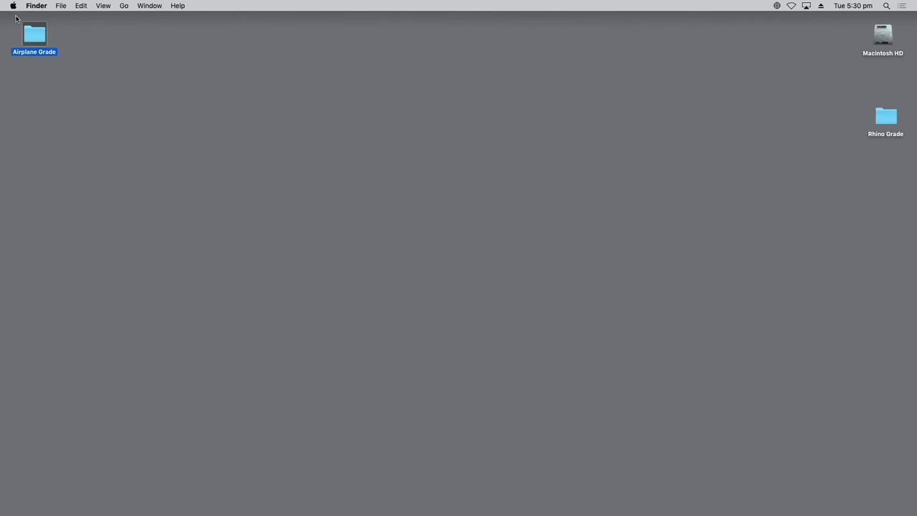
left_click_drag(888, 119, 871, 95)
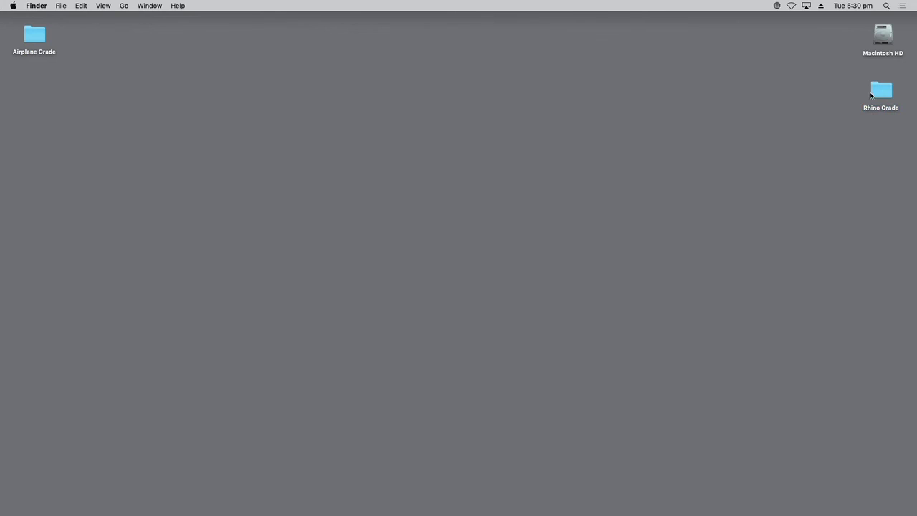
double_click(871, 95)
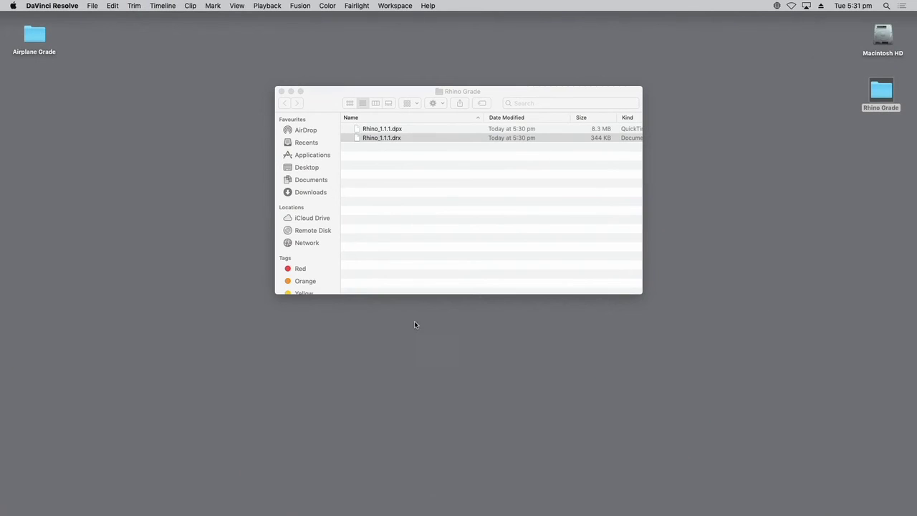
Step: Switch back to DaVinci Resolve and import the still Airplane_Look_1.8.1.dpx from the Desktop's Airplane Grade folder into the Looks album
left_click(539, 495)
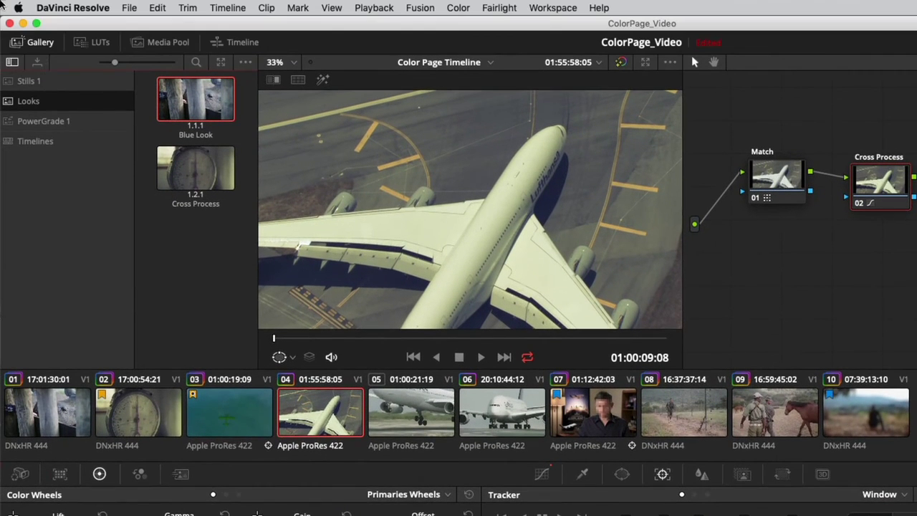
right_click(157, 251)
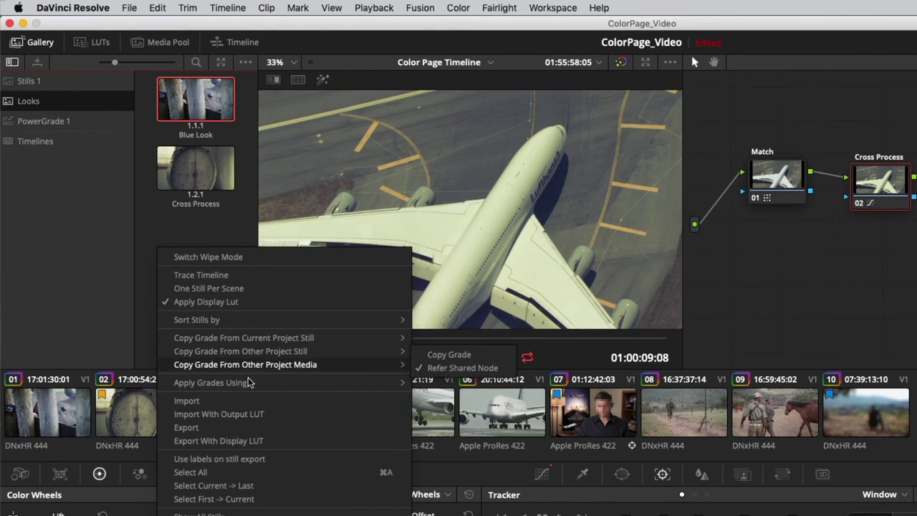
left_click(203, 402)
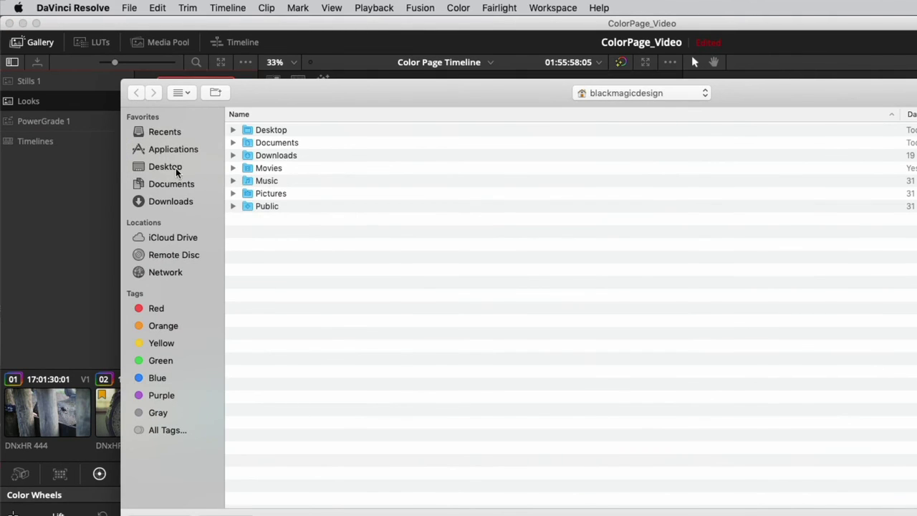
left_click(175, 170)
left_click(270, 132)
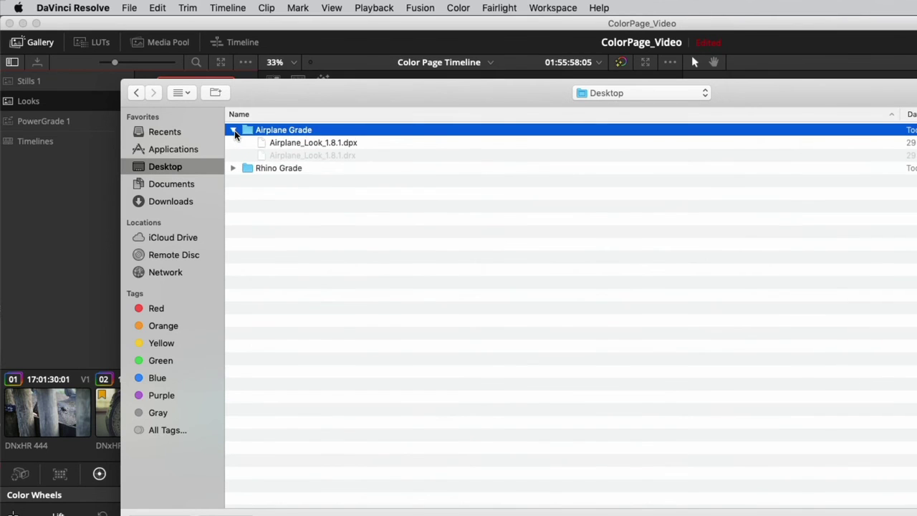
left_click(294, 143)
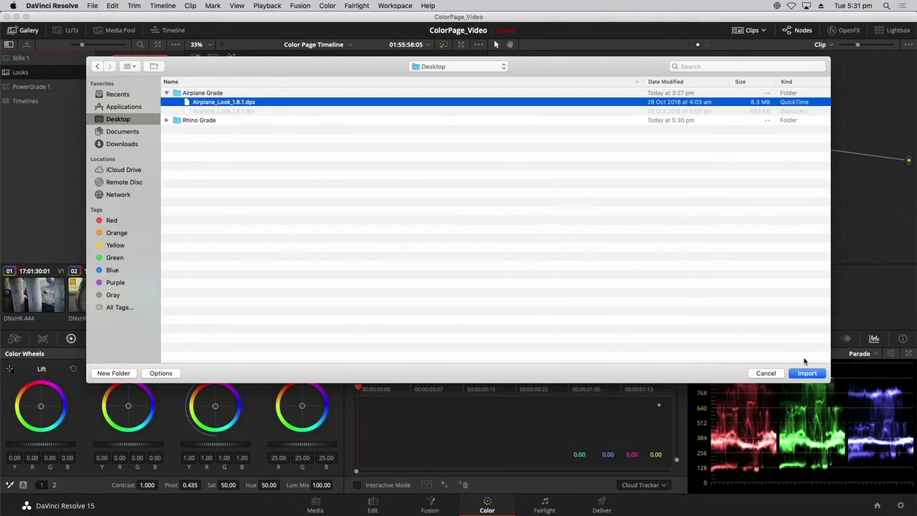
left_click(807, 373)
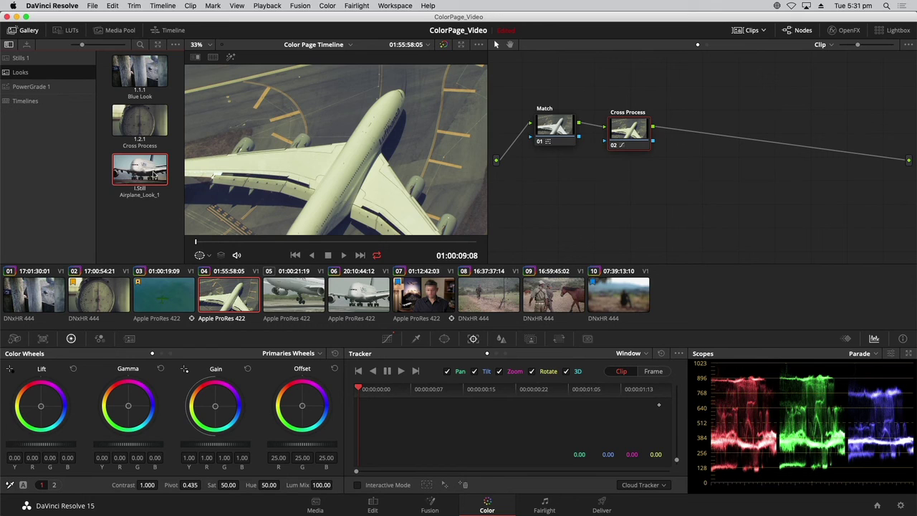
Step: Apply the grade of the imported Airplane_Look_1 still to clip 06, the front view of the airplane
left_click(342, 294)
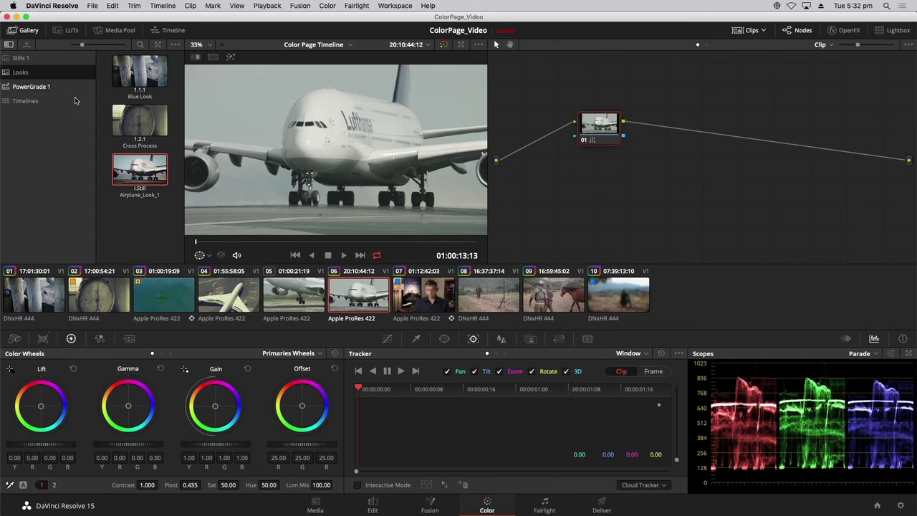
right_click(131, 168)
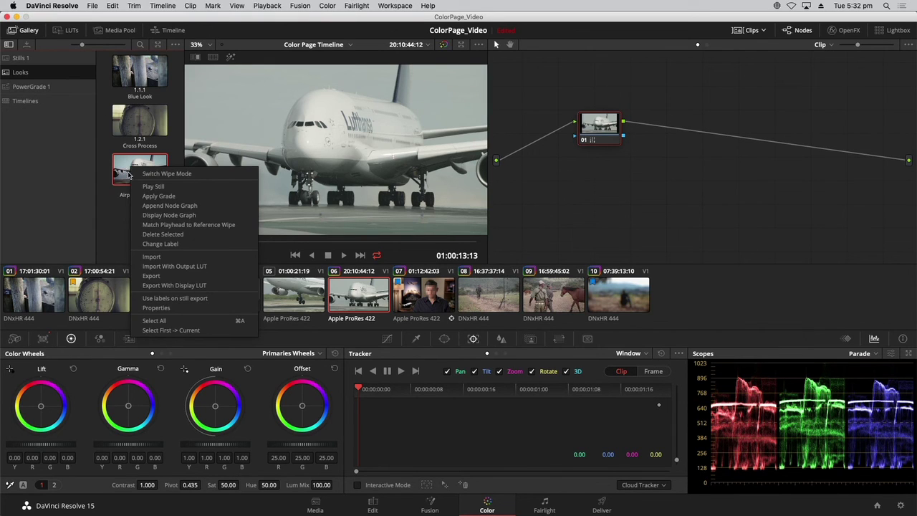
left_click(161, 196)
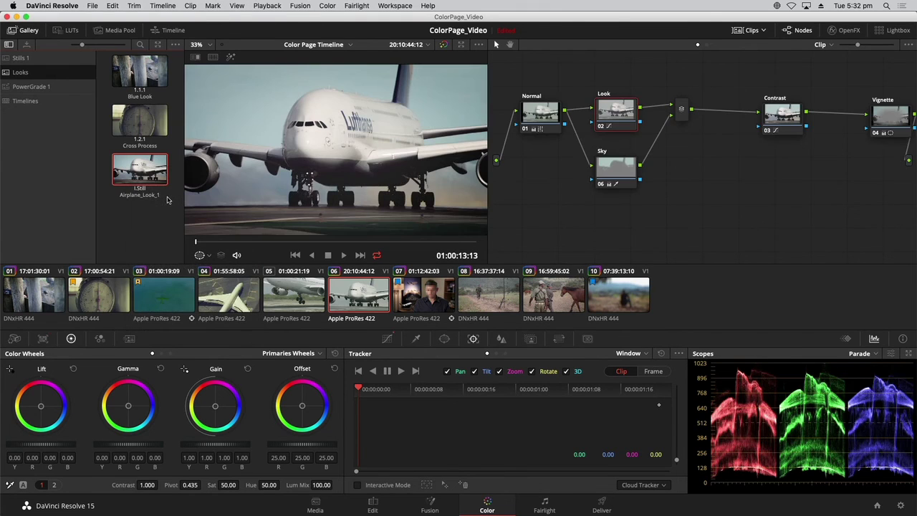
Step: Tidy clip 06's node graph by repositioning the Vignette, Look, Parallel Mixer and Contrast nodes so the whole chain is evenly spaced
left_click_drag(901, 123, 860, 127)
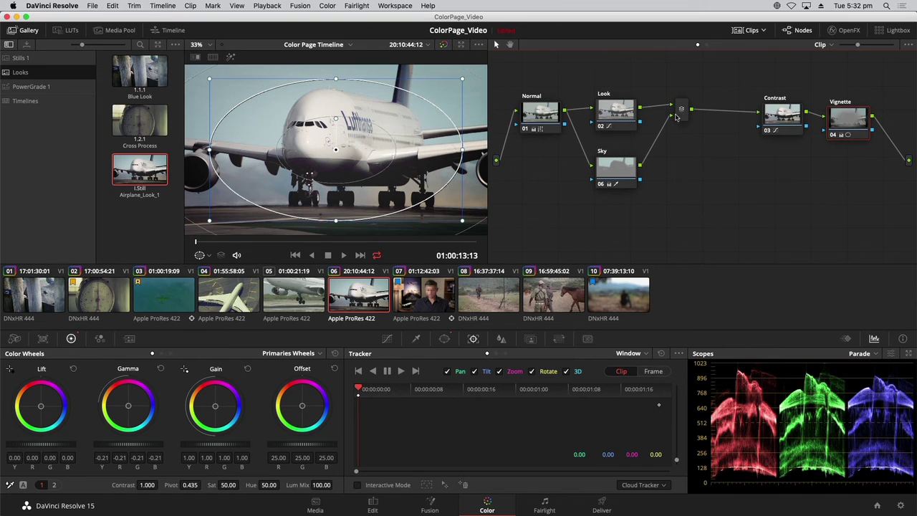
left_click_drag(638, 121, 681, 124)
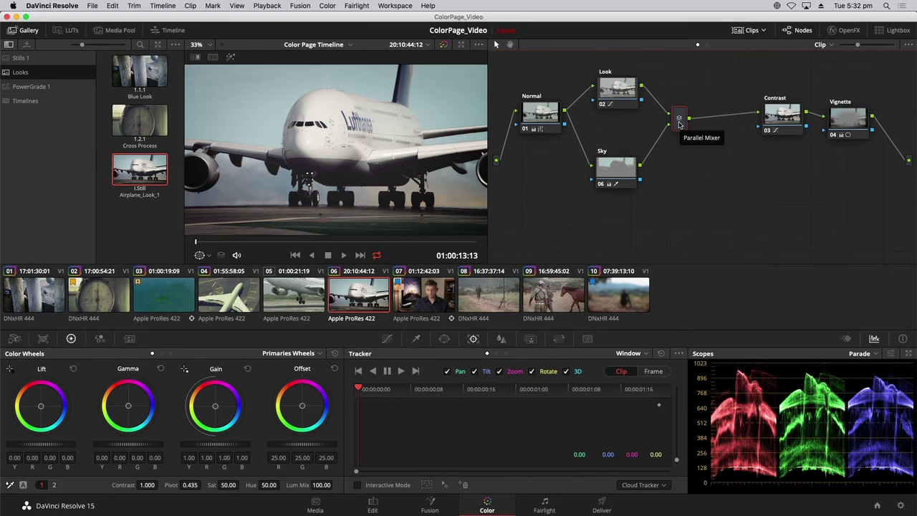
left_click_drag(793, 125, 775, 121)
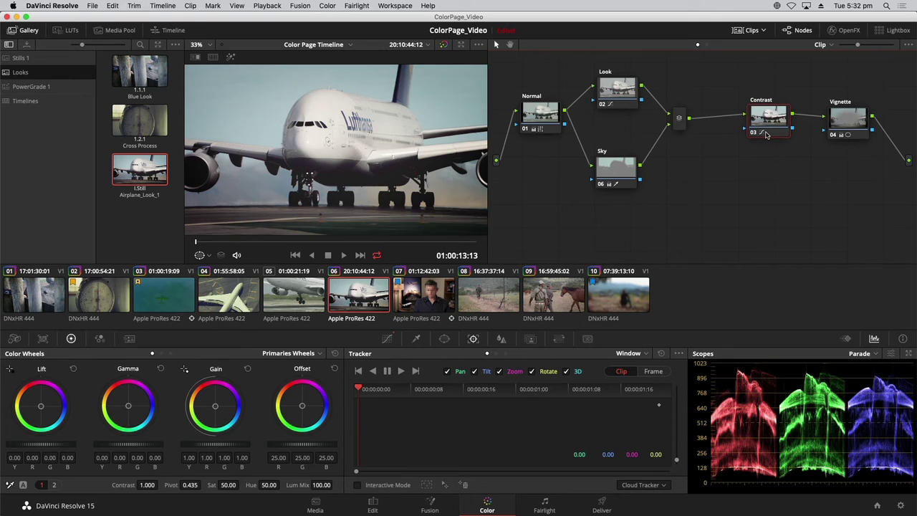
Step: Compare clip 06 with and without its grade by repeatedly toggling the bypass, nudging the Sky node slightly in between
key("ctrl+d")
key("ctrl+d")
key("ctrl+d")
key("ctrl+d")
left_click_drag(613, 167, 618, 163)
key("ctrl+d")
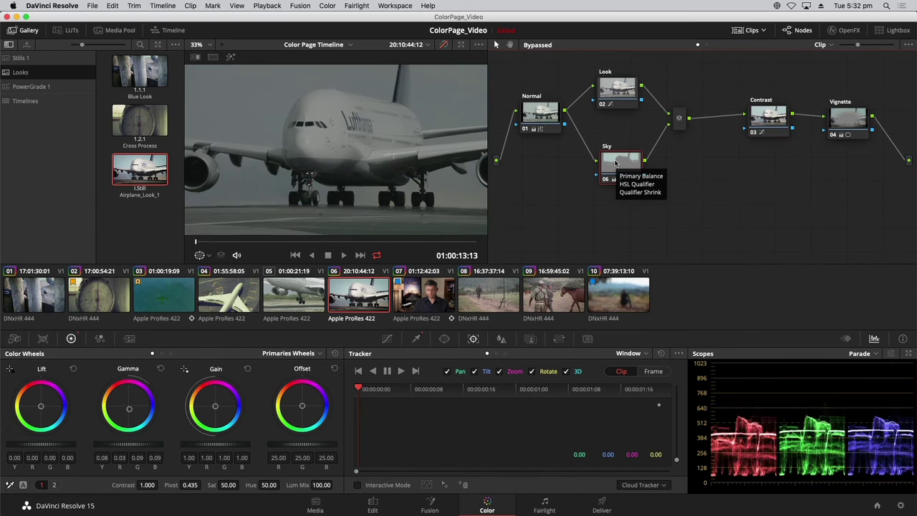
key("ctrl+d")
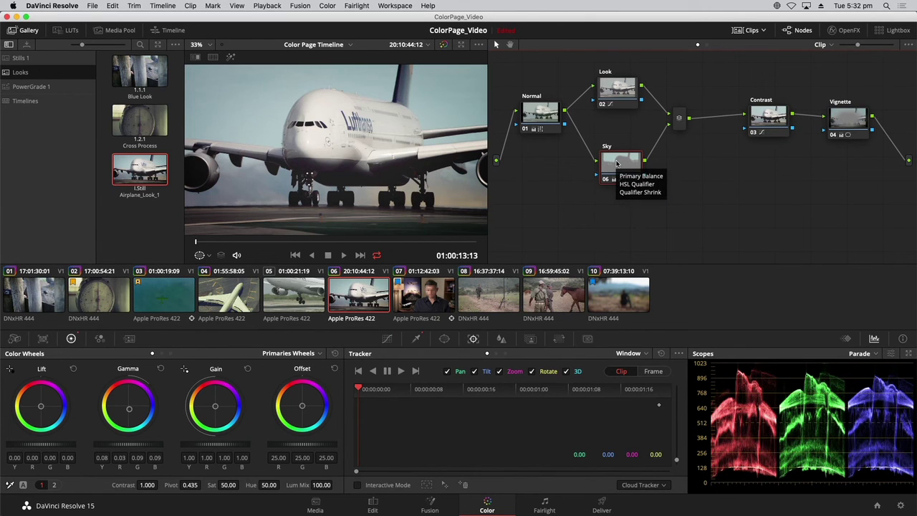